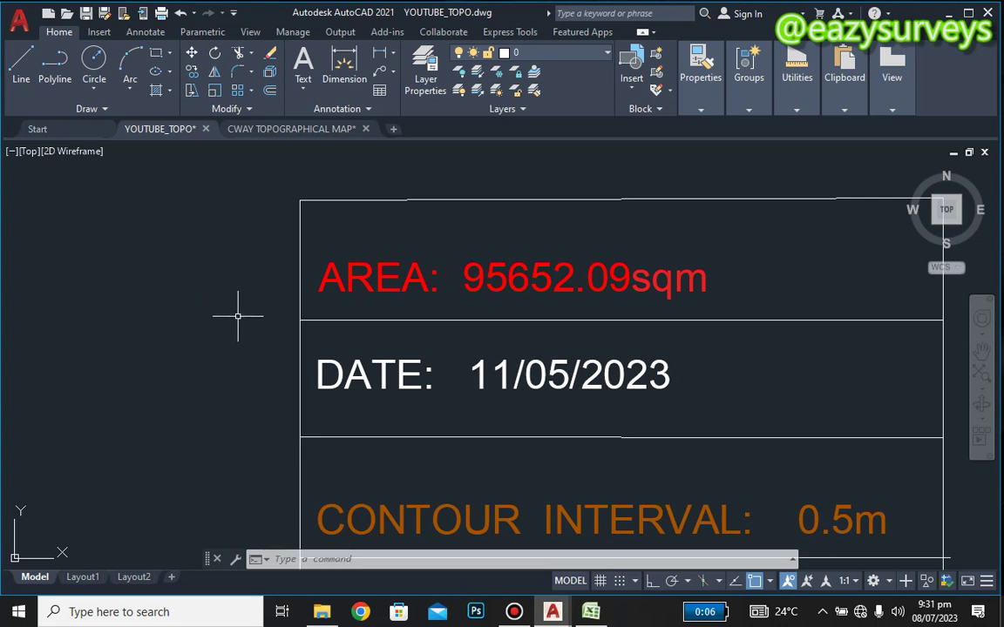
# Step: Pan and zoom over the legend to inspect its empty sample cells, BUILDINGS row and scale boxes
pyautogui.scroll(-5, 235, 314)
pyautogui.moveTo(240, 342)
pyautogui.mouseDown(button='middle')
pyautogui.moveTo(305, 298)
pyautogui.moveTo(359, 235)
pyautogui.mouseUp(button='middle')
pyautogui.moveTo(404, 419); pyautogui.dragTo(433, 325, button='middle')
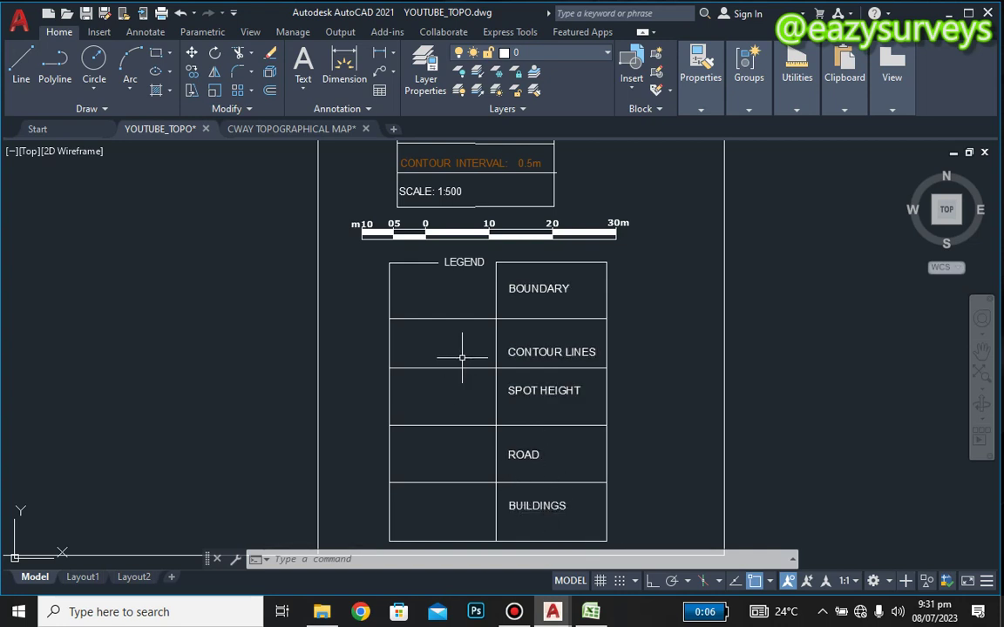
pyautogui.moveTo(453, 405)
pyautogui.mouseDown(button='middle')
pyautogui.moveTo(549, 415)
pyautogui.moveTo(507, 350)
pyautogui.mouseUp(button='middle')
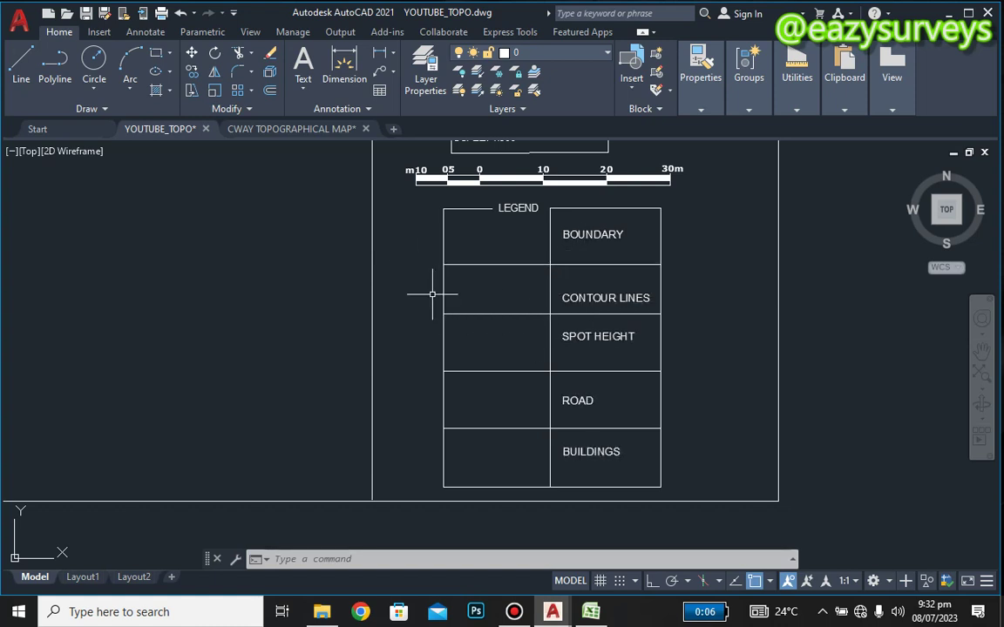
pyautogui.moveTo(432, 294); pyautogui.dragTo(498, 362, button='middle')
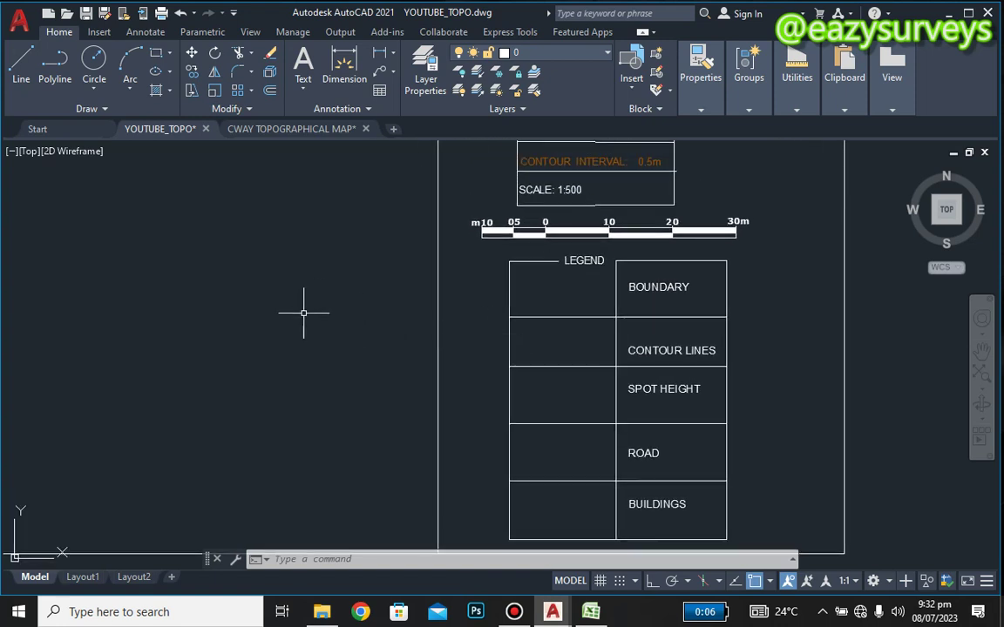
# Step: Zoom out and pan to centre the topographic survey plan beside the map sheet
pyautogui.scroll(-4, 295, 353)
pyautogui.moveTo(259, 328); pyautogui.dragTo(720, 411, button='middle')
pyautogui.scroll(-4, 474, 352)
pyautogui.moveTo(272, 303); pyautogui.dragTo(523, 411, button='middle')
pyautogui.moveTo(403, 450); pyautogui.dragTo(438, 340, button='middle')
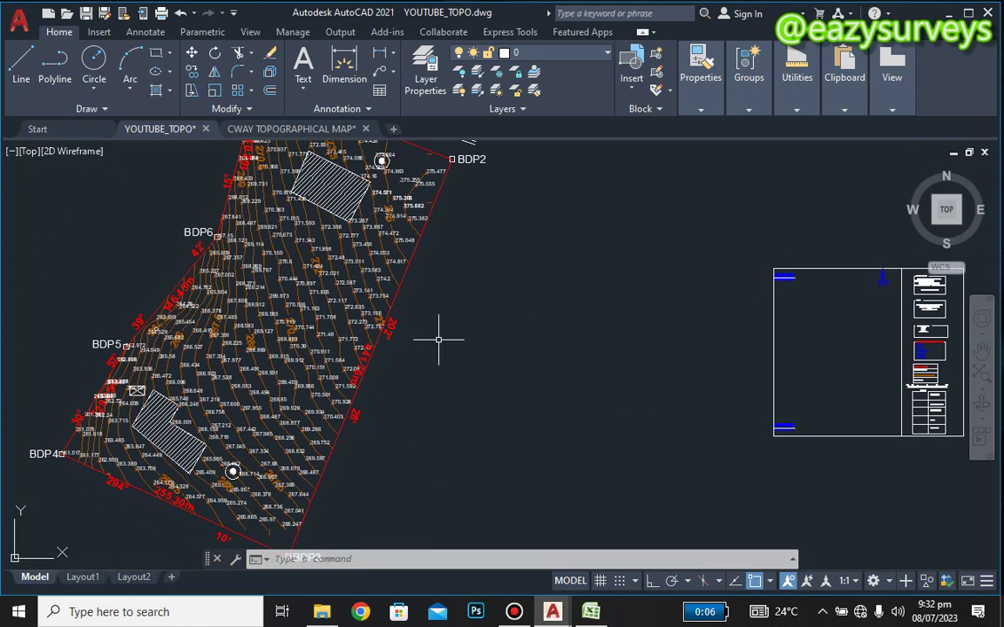
# Step: Copy the red site boundary polyline to the clipboard
pyautogui.click(413, 247)
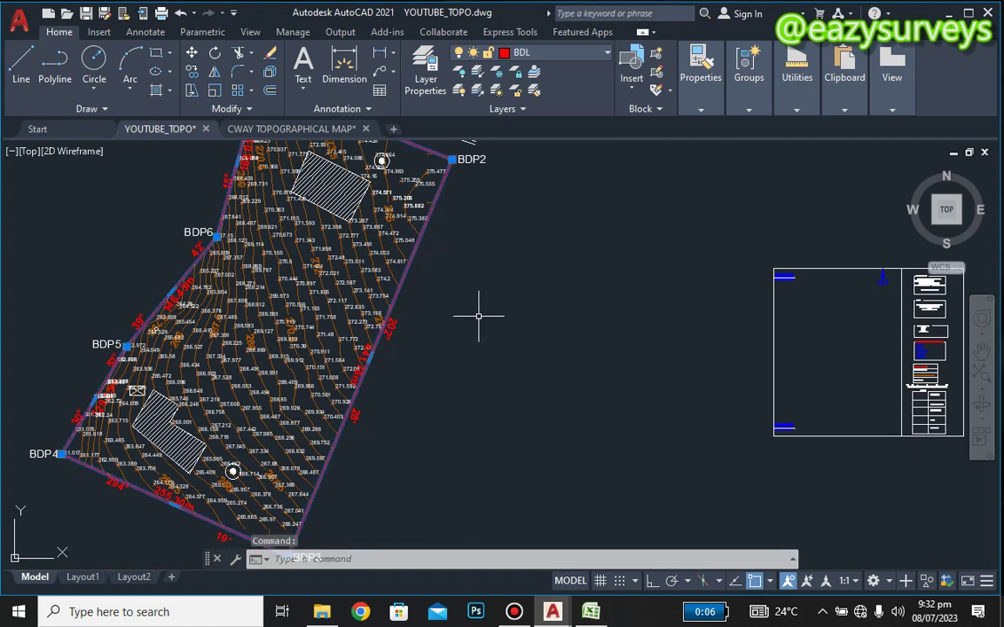
pyautogui.rightClick(475, 270)
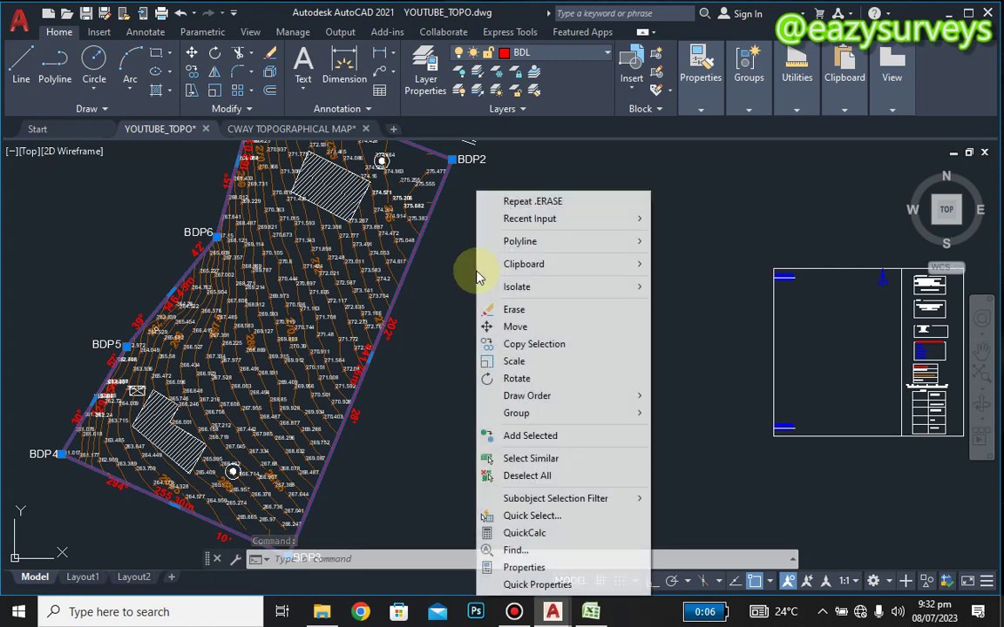
pyautogui.moveTo(550, 264)
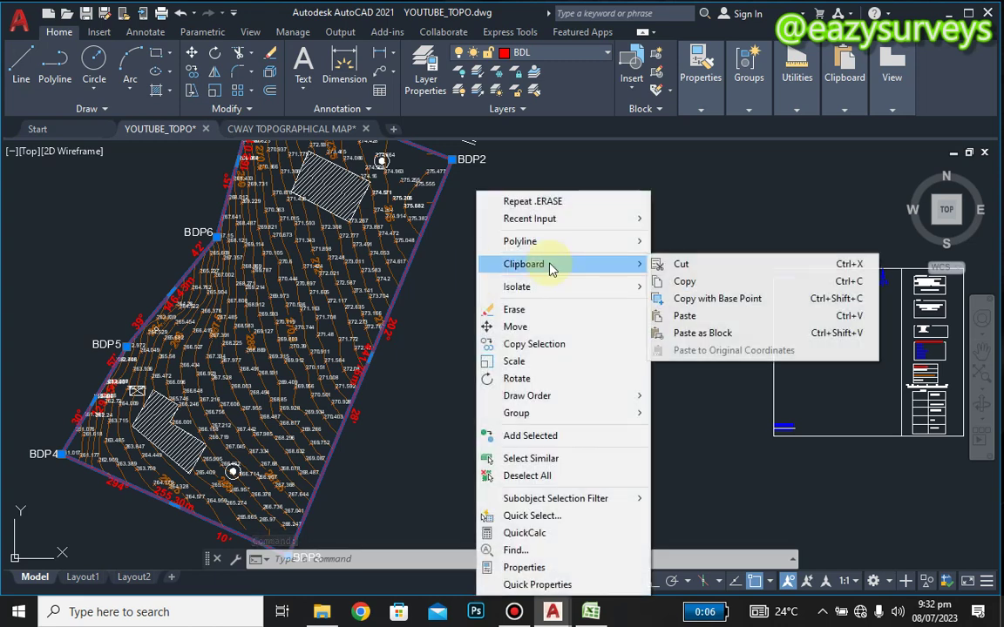
pyautogui.click(675, 281)
# Step: Paste the boundary copy into empty space right of the map sheet
pyautogui.moveTo(677, 447); pyautogui.dragTo(157, 432, button='middle')
pyautogui.scroll(-4, 565, 378)
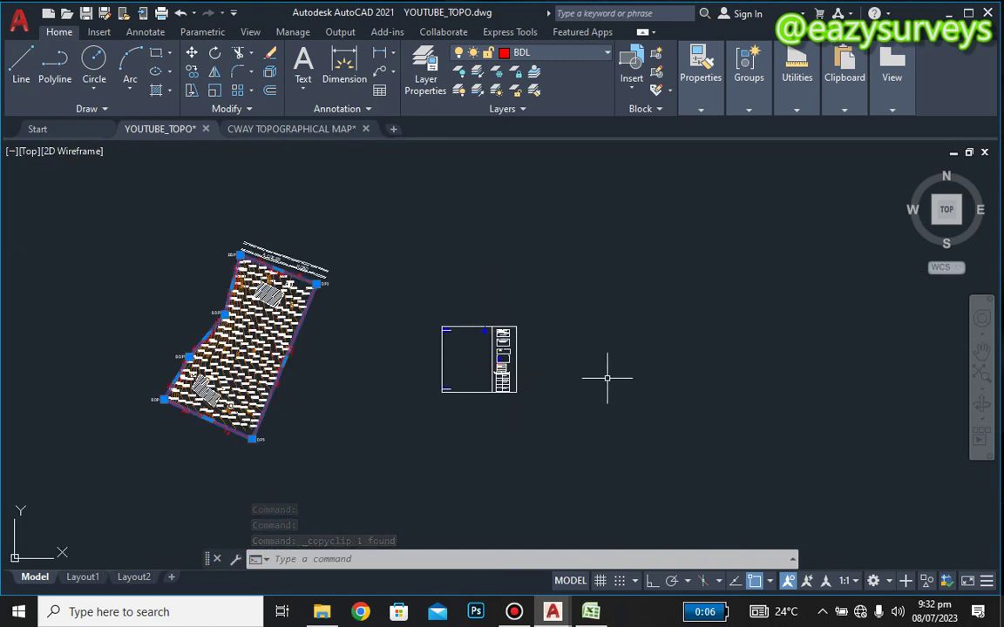
pyautogui.rightClick(607, 378)
pyautogui.moveTo(652, 268)
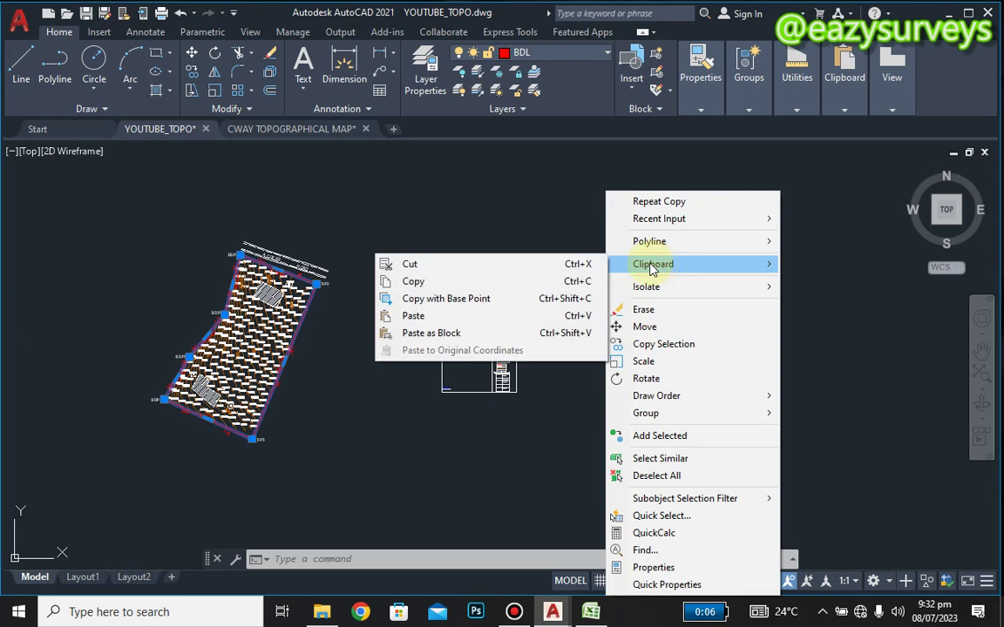
pyautogui.click(418, 316)
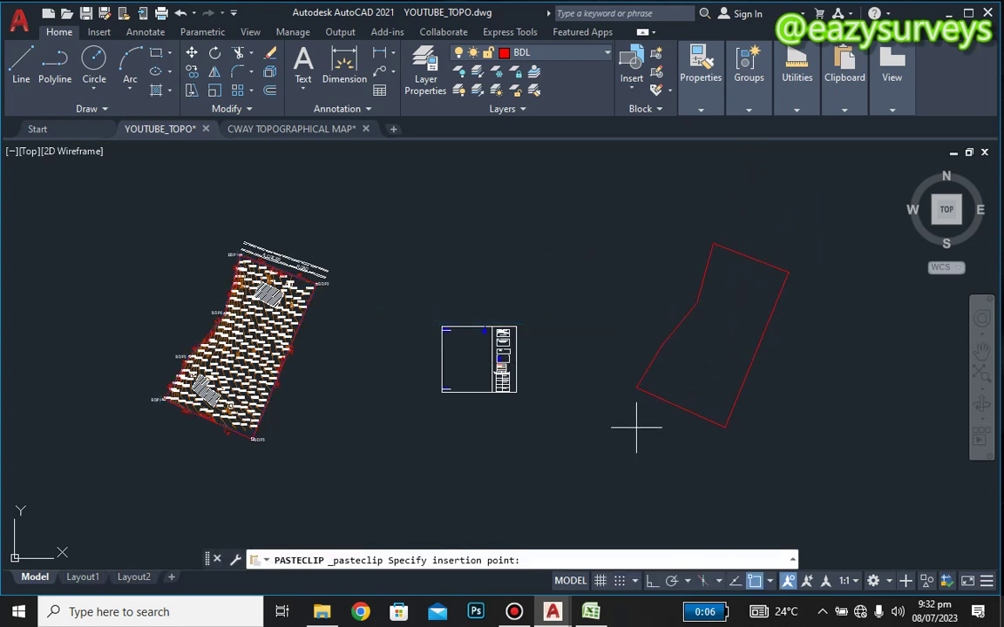
pyautogui.press('Return')
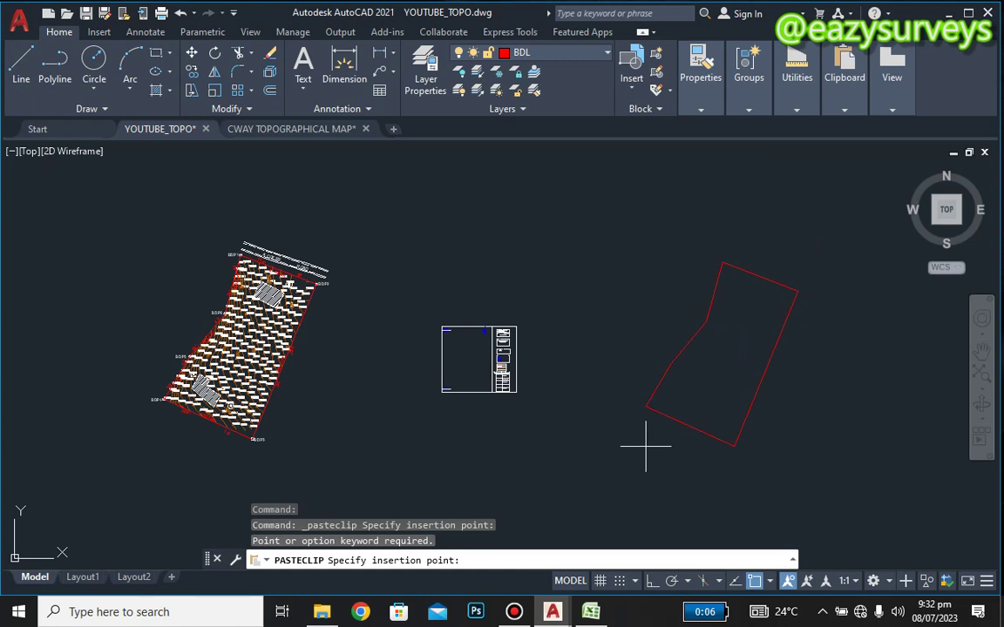
pyautogui.click(636, 437)
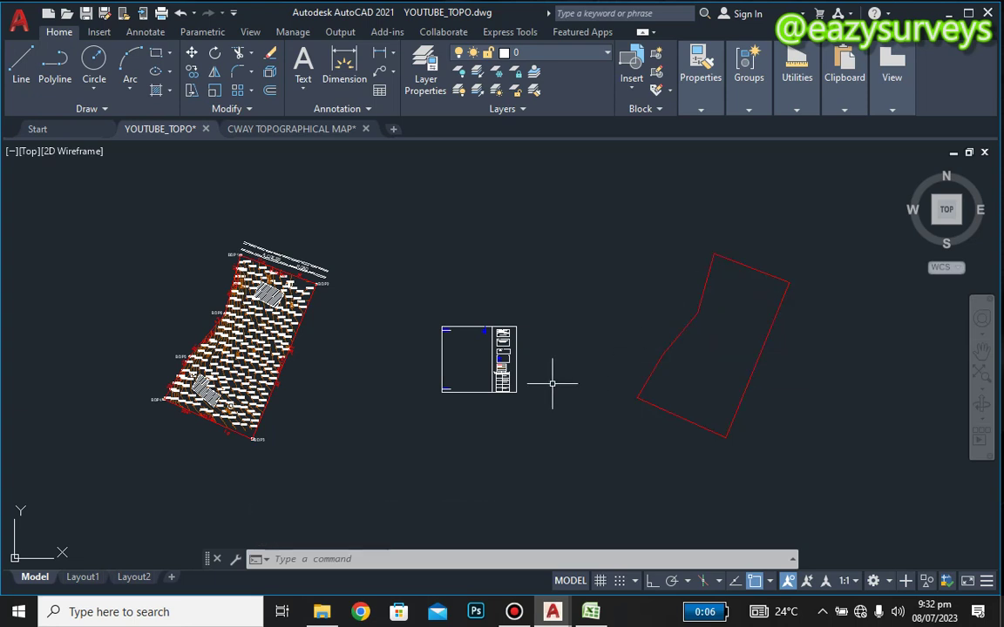
pyautogui.scroll(3, 503, 388)
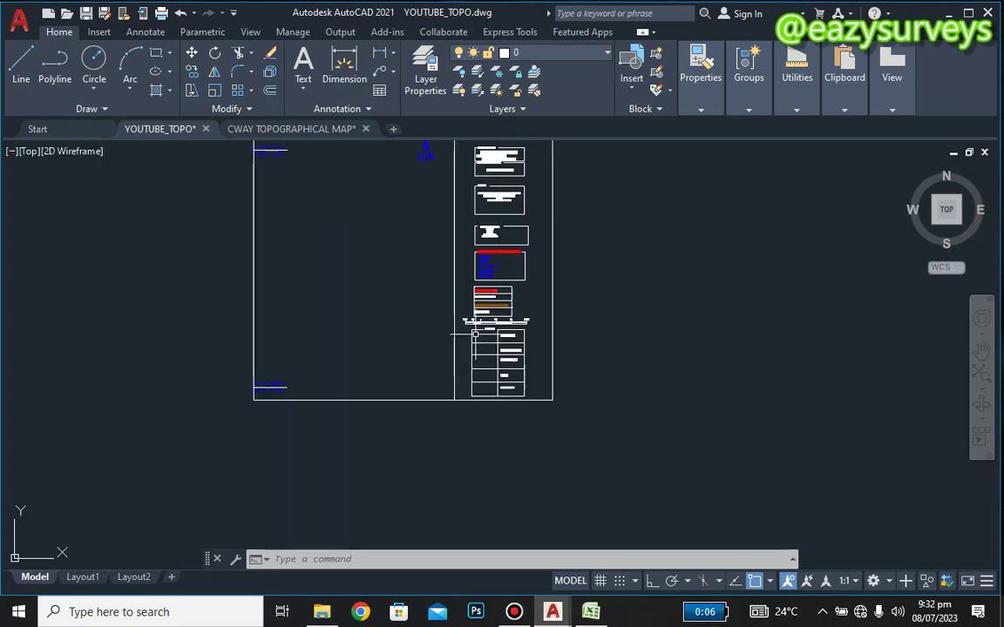
pyautogui.scroll(-2, 468, 328)
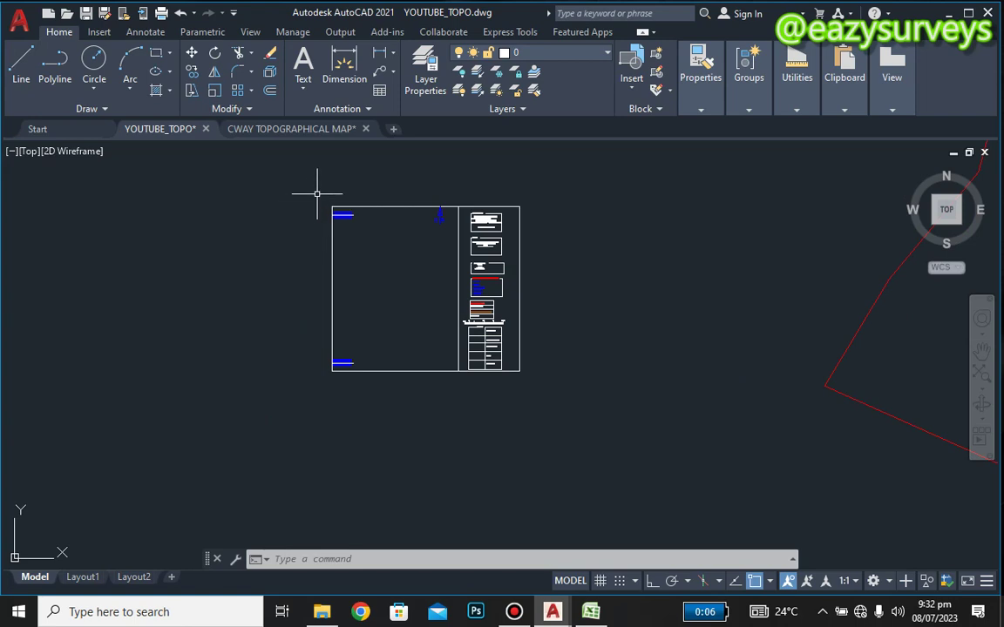
pyautogui.scroll(3, 339, 201)
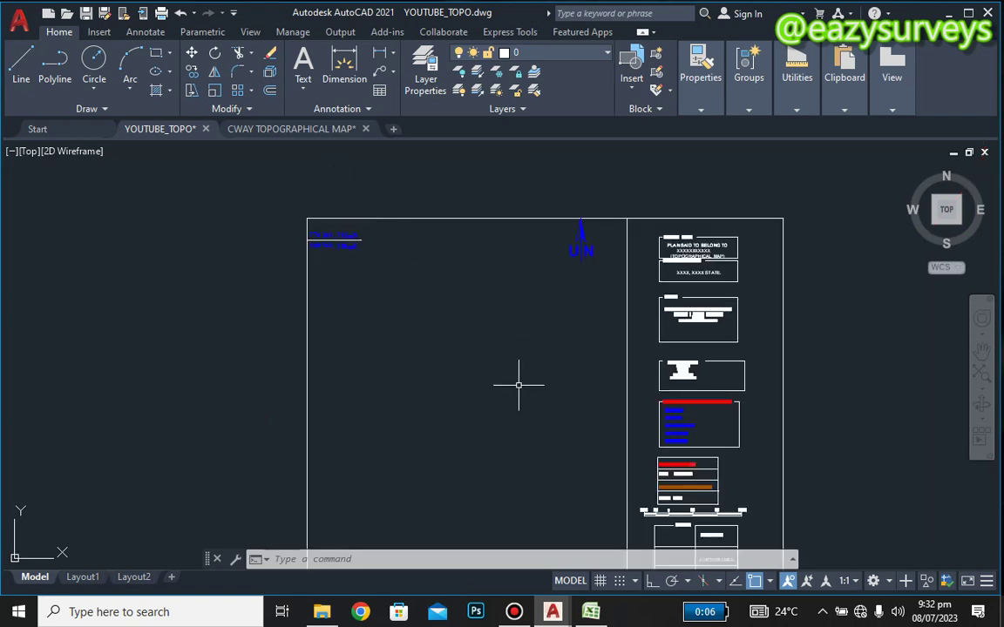
pyautogui.moveTo(524, 385); pyautogui.dragTo(309, 264, button='middle')
pyautogui.scroll(3, 488, 370)
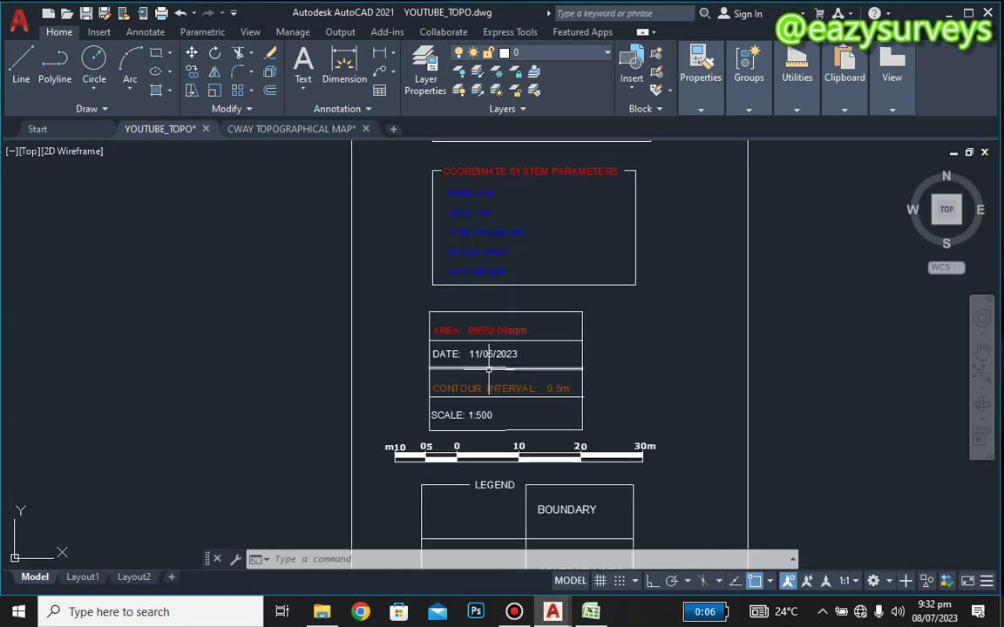
pyautogui.scroll(-8, 492, 432)
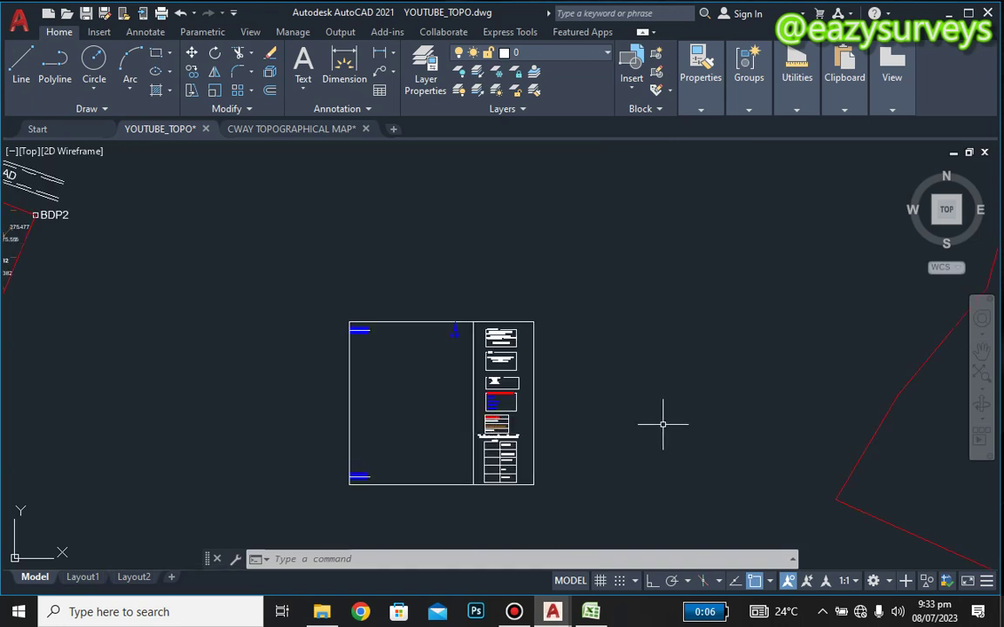
pyautogui.scroll(-4, 664, 424)
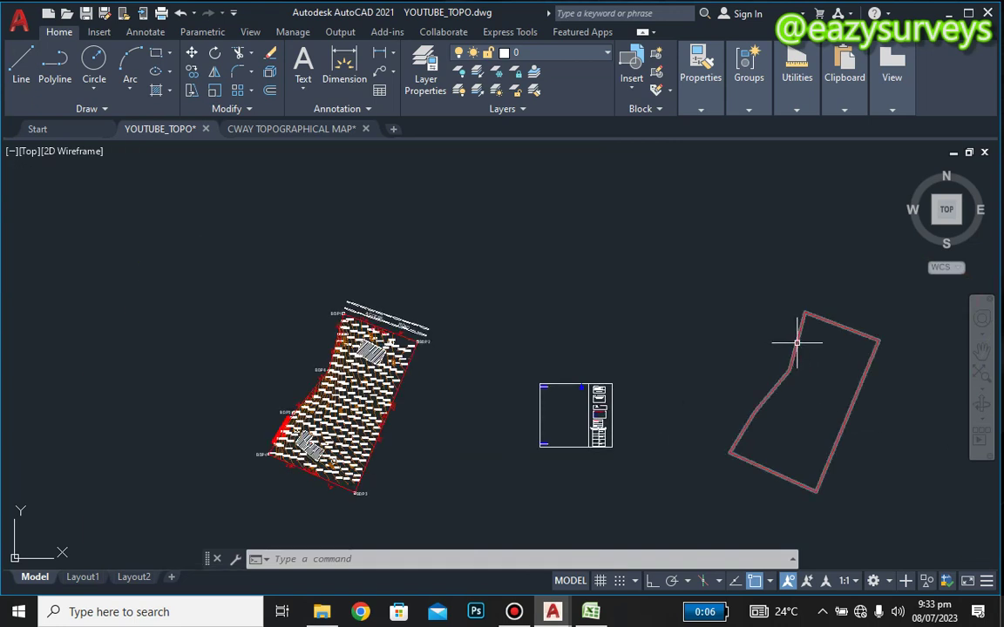
pyautogui.moveTo(796, 343)
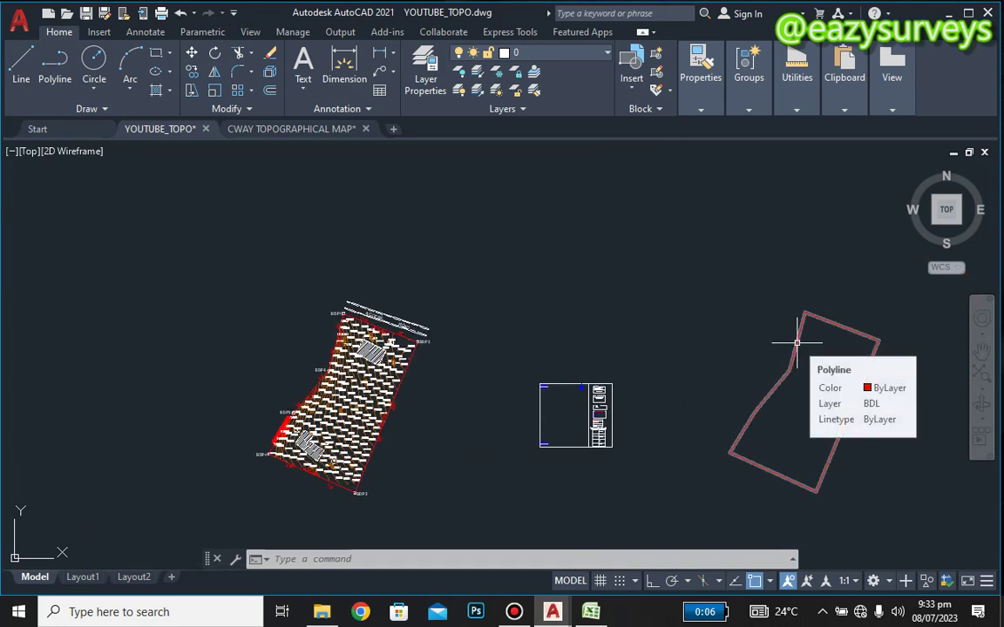
pyautogui.scroll(6, 598, 451)
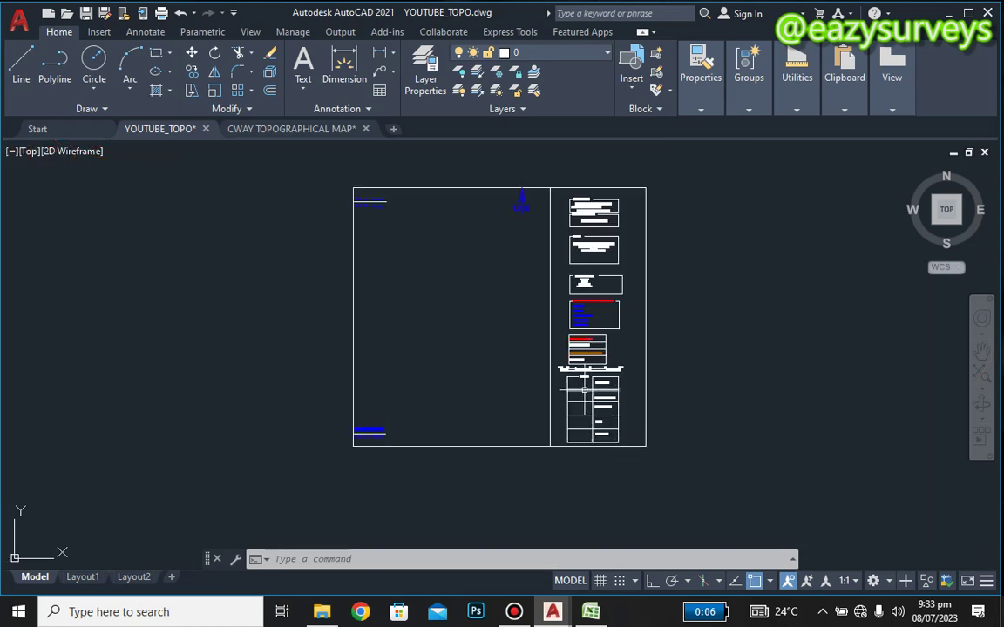
pyautogui.scroll(5, 584, 386)
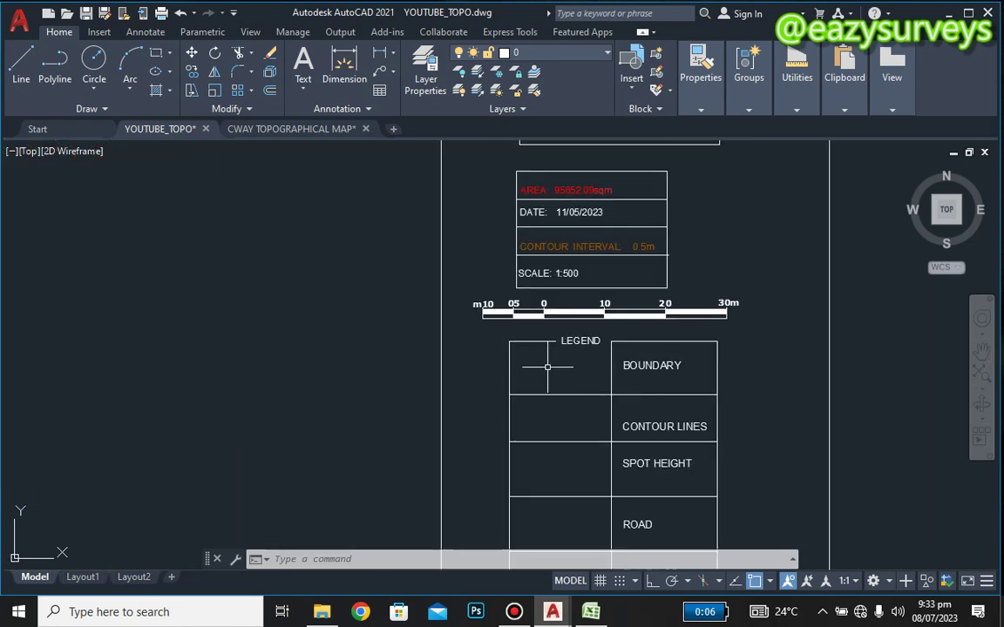
pyautogui.scroll(-10, 548, 367)
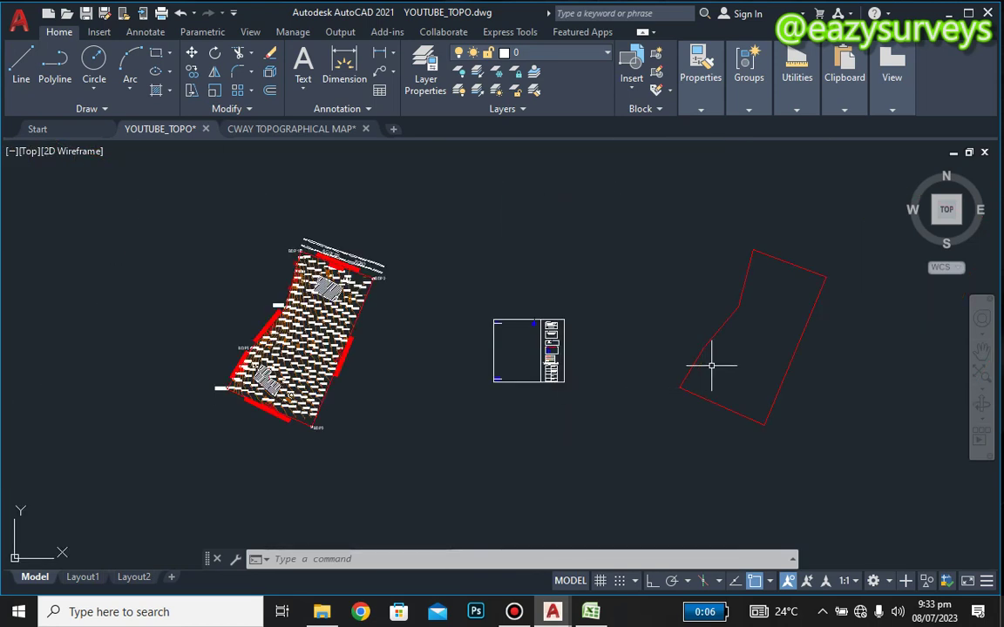
# Step: Scale the pasted boundary down from its top corner, with OSNAP off, into a small outline
pyautogui.click(725, 320)
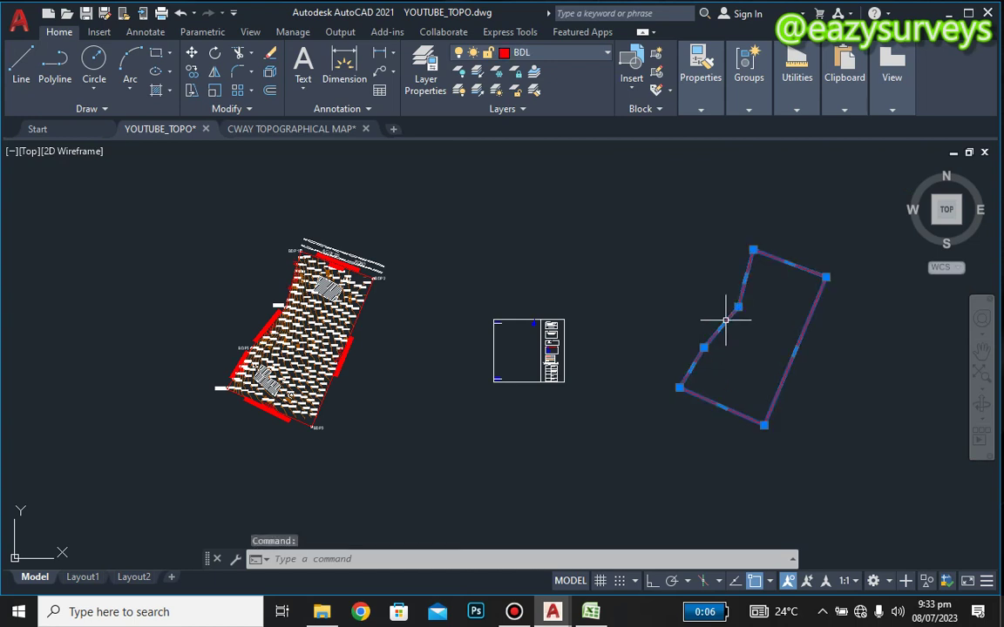
pyautogui.click(215, 92)
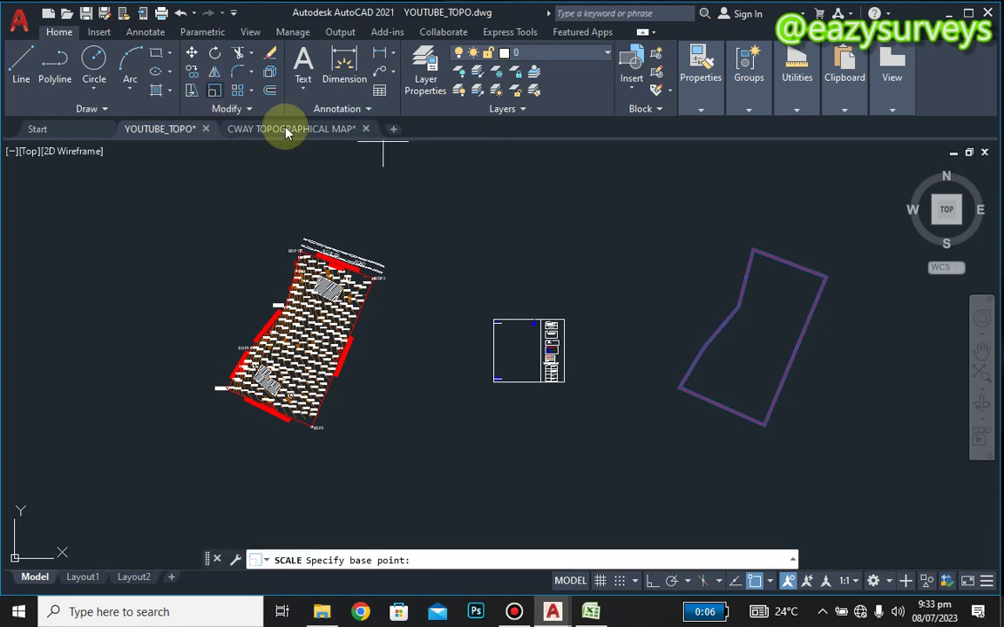
pyautogui.click(753, 251)
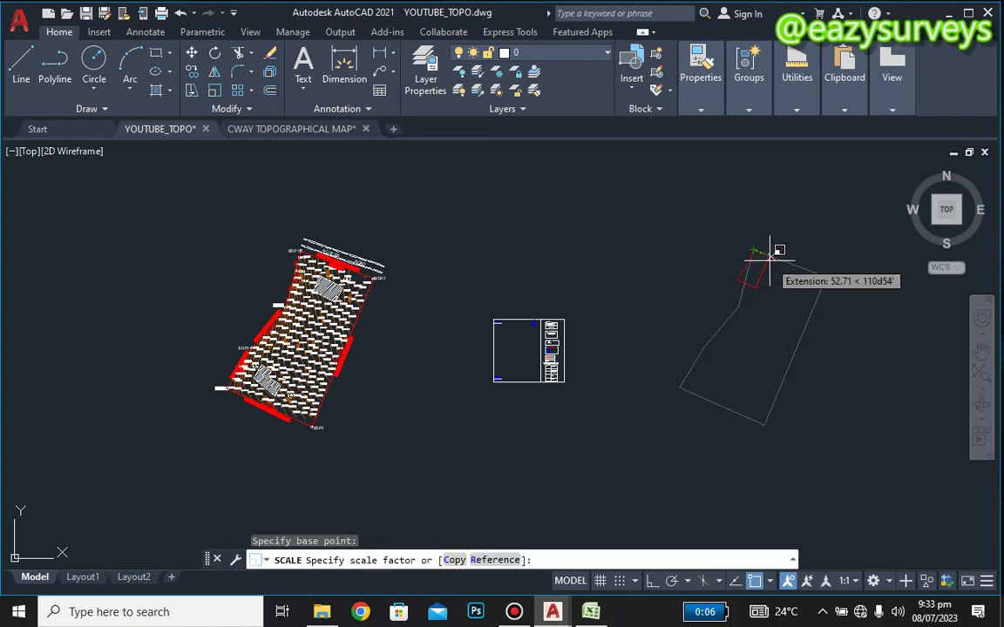
pyautogui.scroll(5, 760, 260)
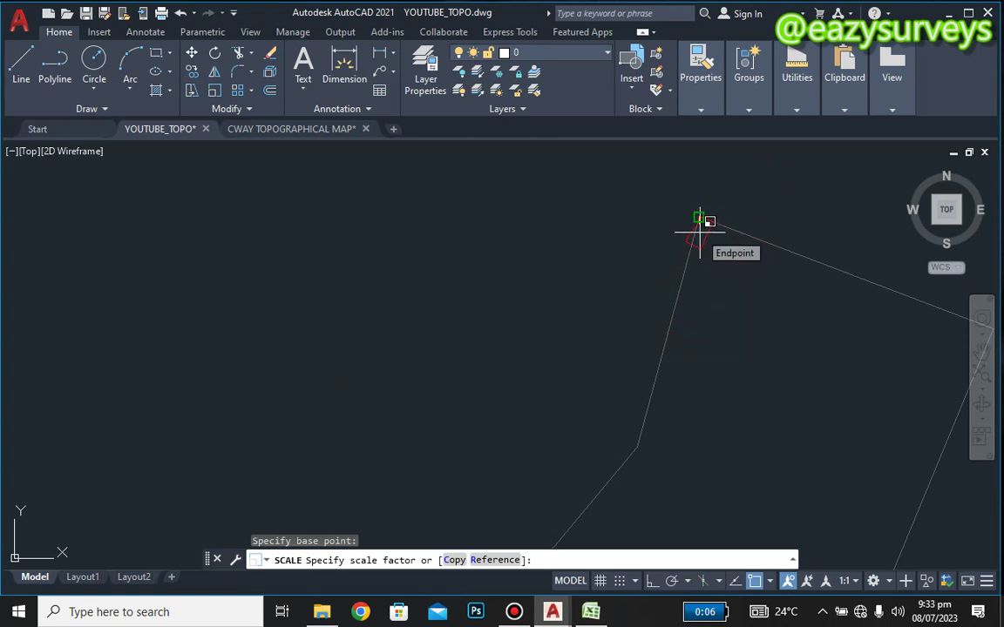
pyautogui.click(700, 230)
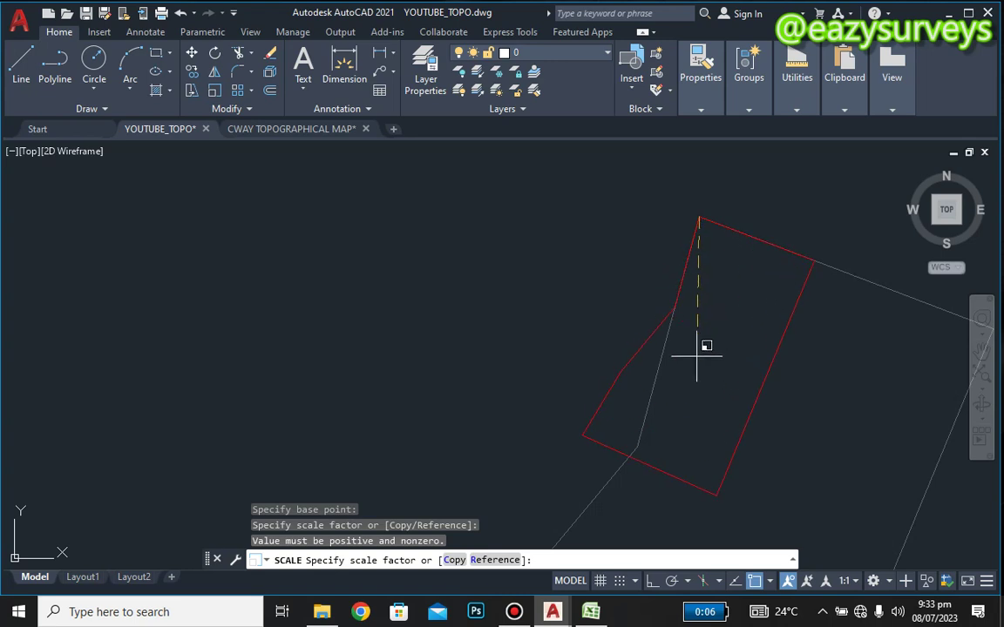
pyautogui.click(756, 583)
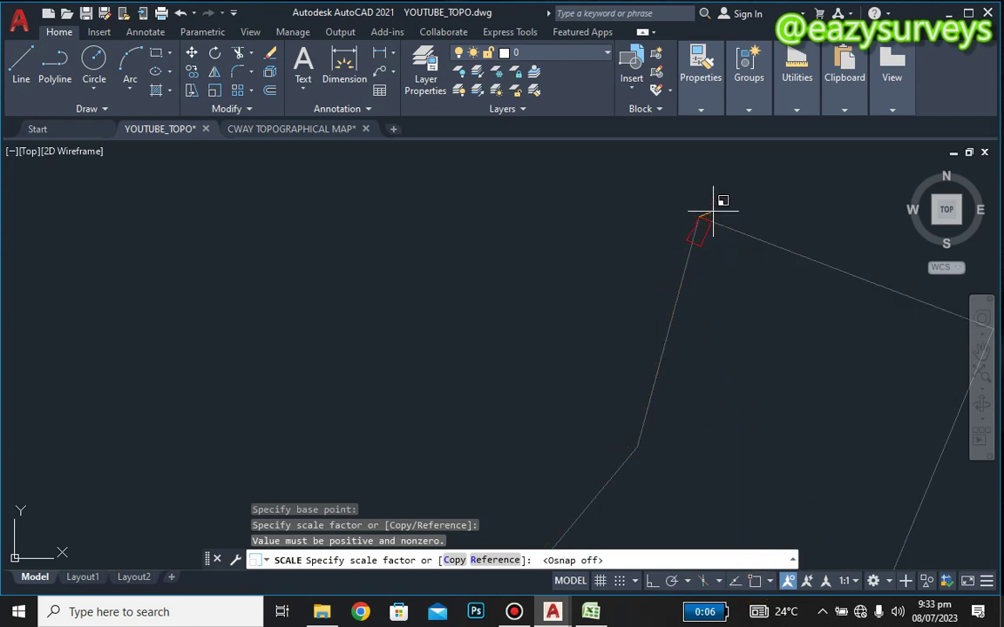
pyautogui.click(713, 210)
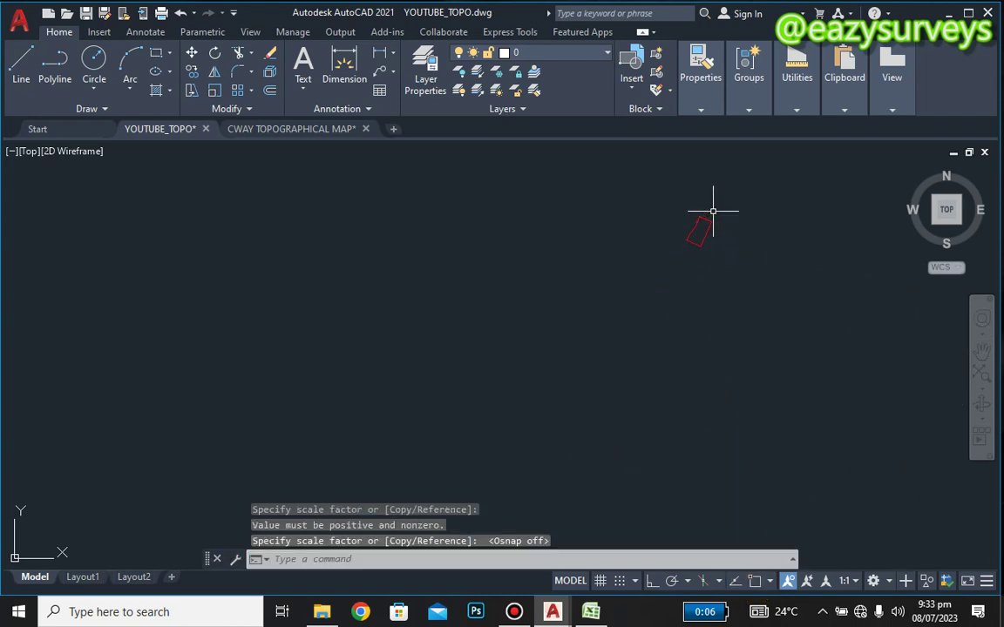
pyautogui.scroll(-4, 711, 217)
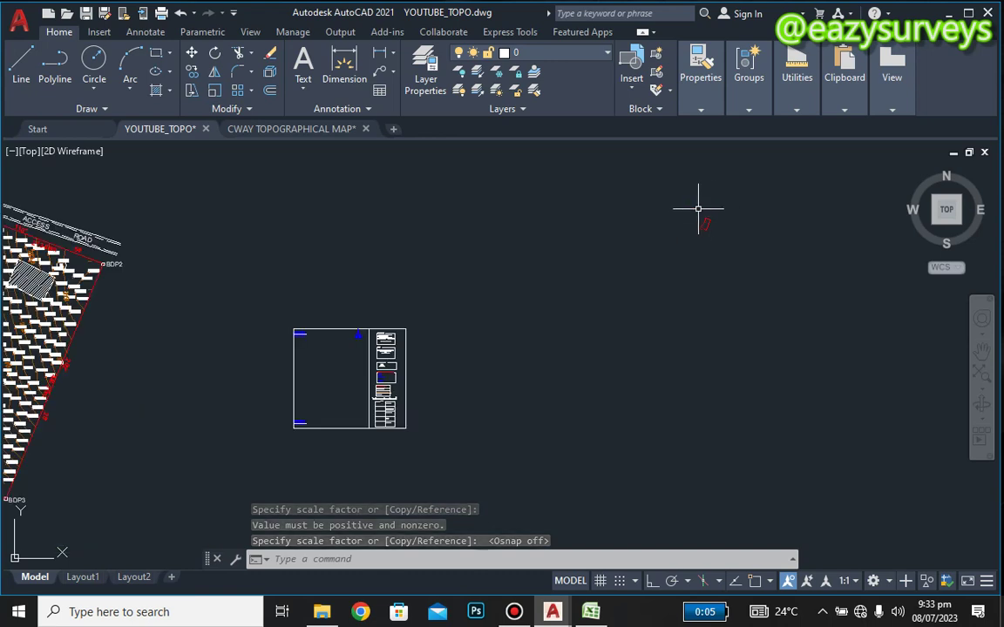
# Step: Move the small red boundary copy to beside the legend
pyautogui.click(696, 209)
pyautogui.click(761, 273)
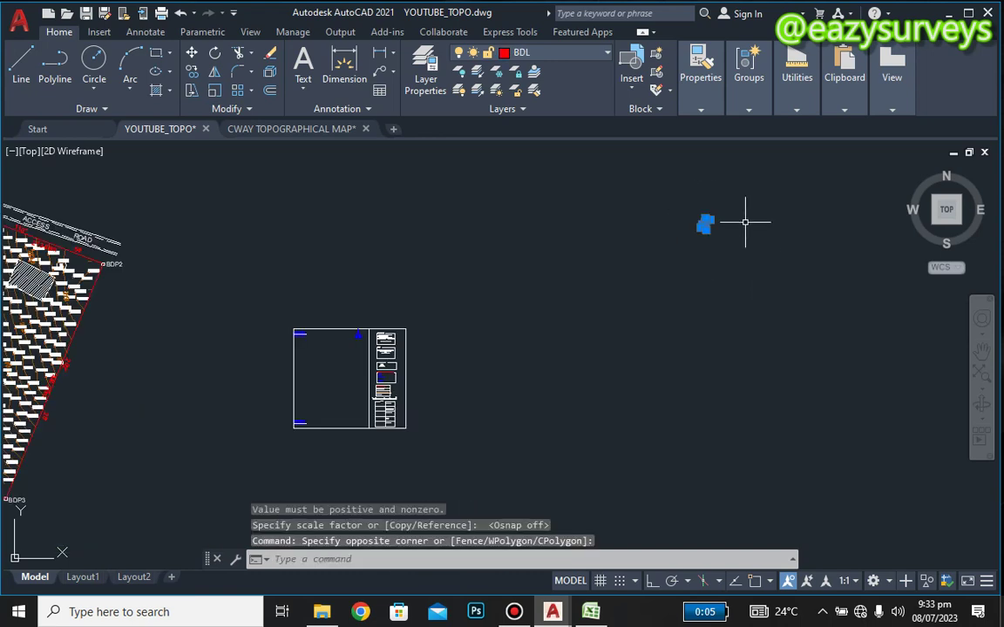
pyautogui.rightClick(736, 210)
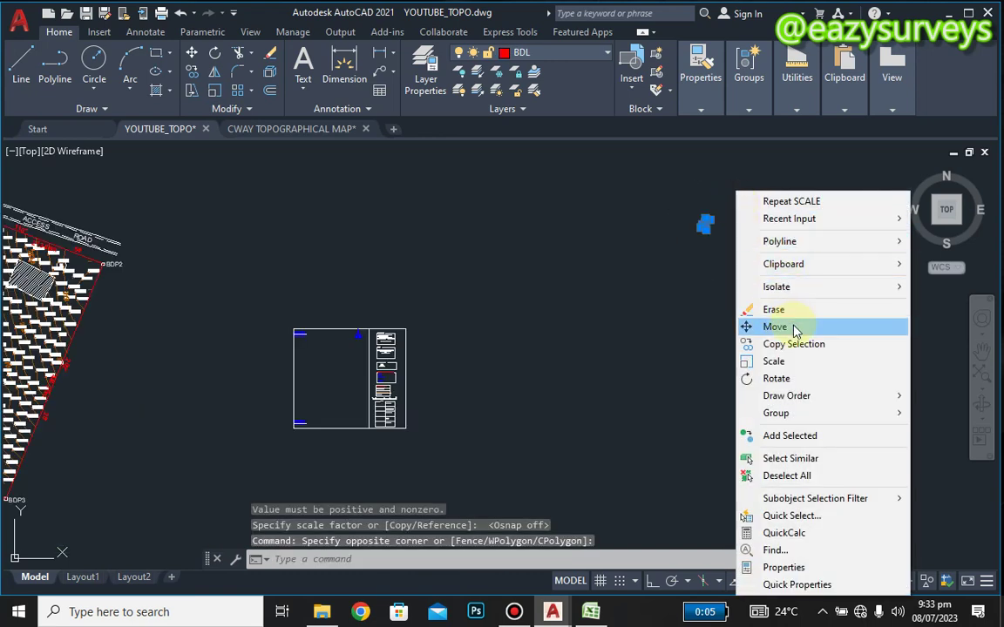
pyautogui.click(734, 328)
pyautogui.click(708, 224)
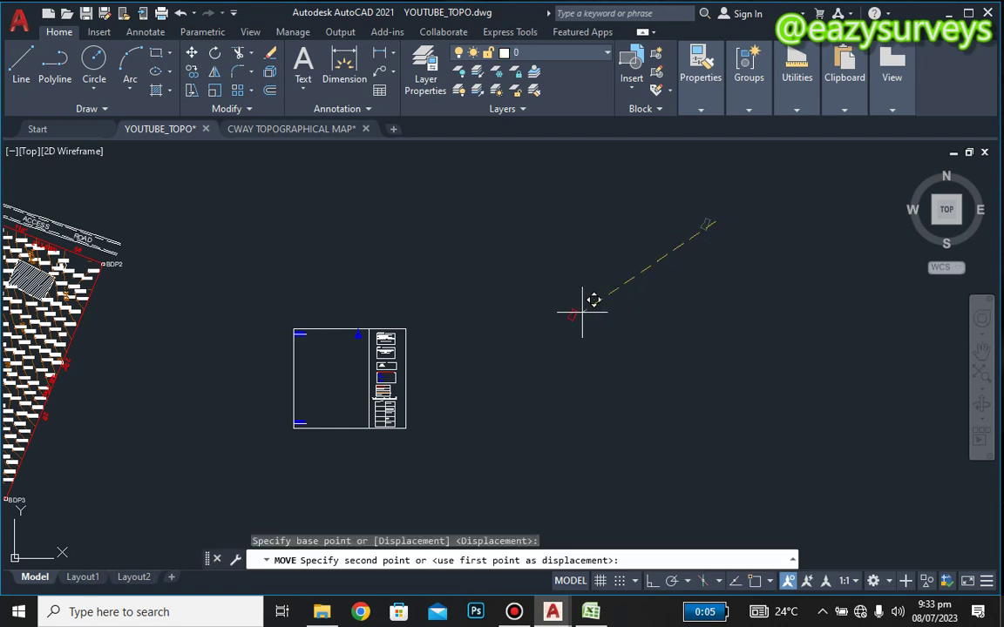
pyautogui.scroll(8, 387, 401)
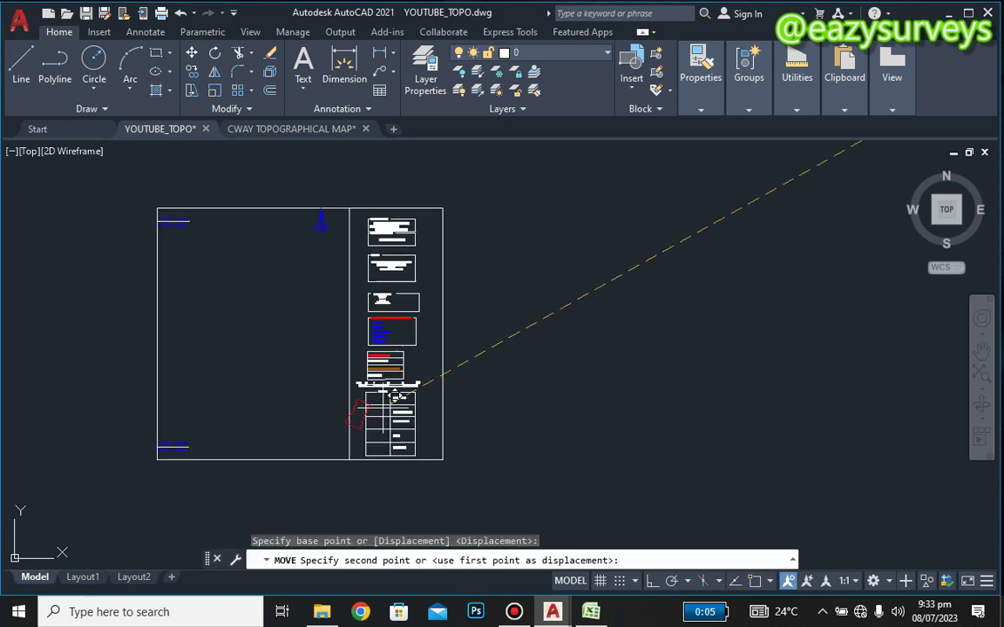
pyautogui.scroll(4, 425, 369)
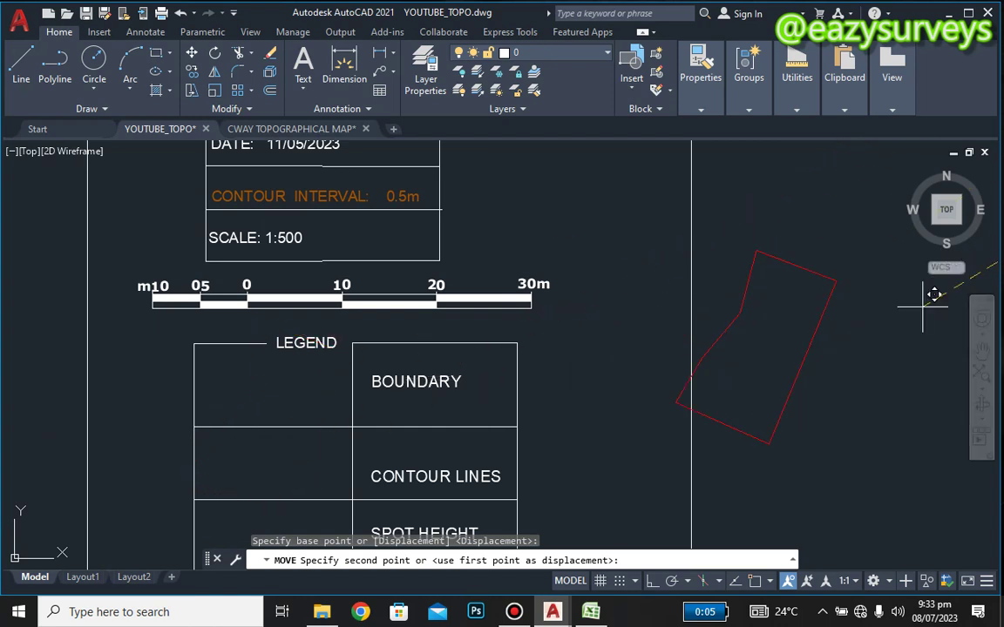
pyautogui.moveTo(941, 299); pyautogui.dragTo(671, 286, button='middle')
pyautogui.click(840, 275)
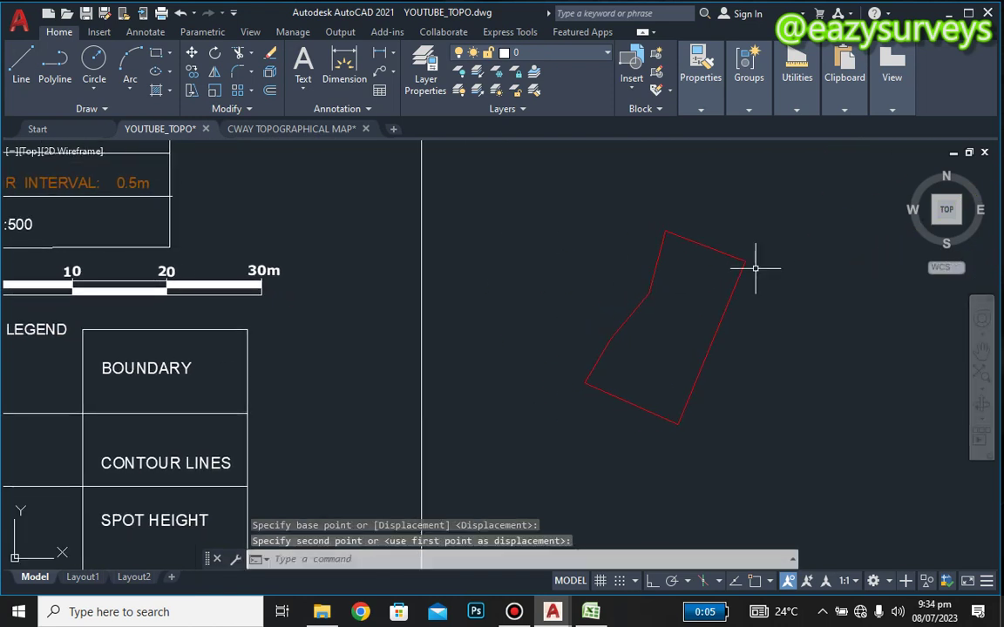
# Step: Shrink the boundary outline to legend size and move it into the BOUNDARY sample cell
pyautogui.click(712, 246)
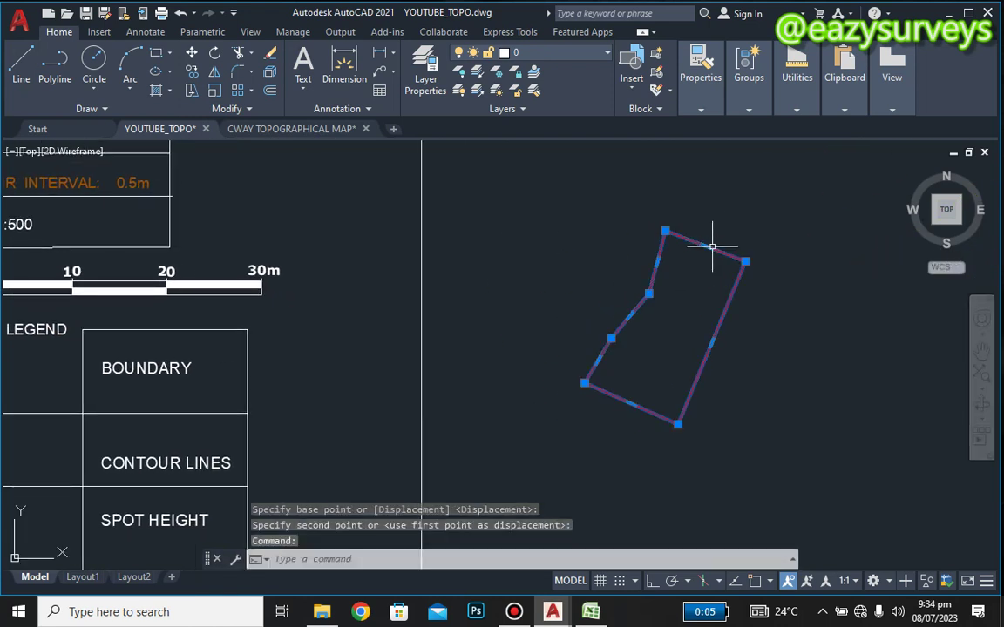
pyautogui.click(214, 91)
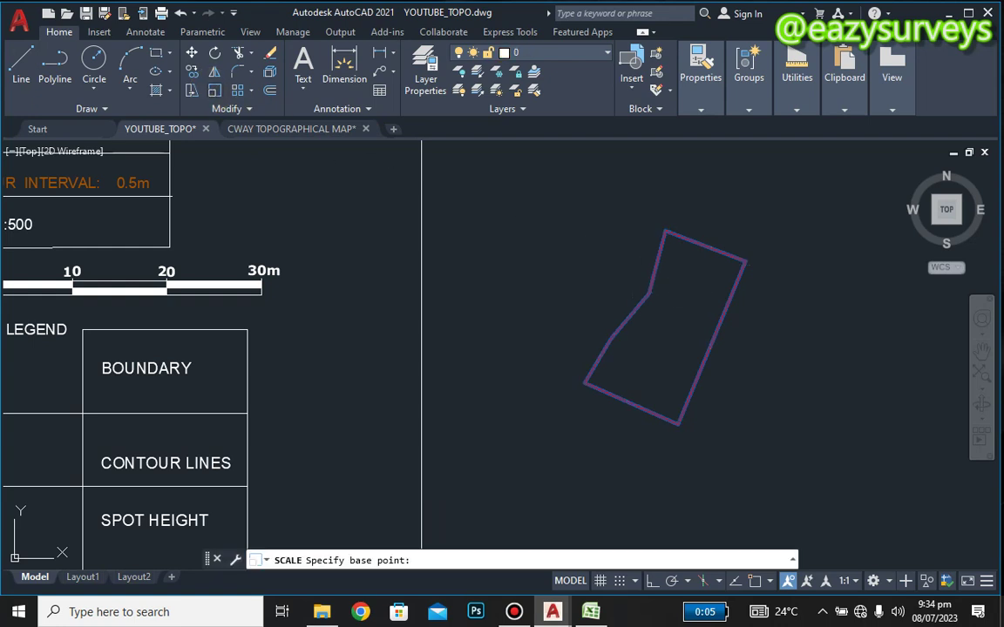
pyautogui.click(675, 277)
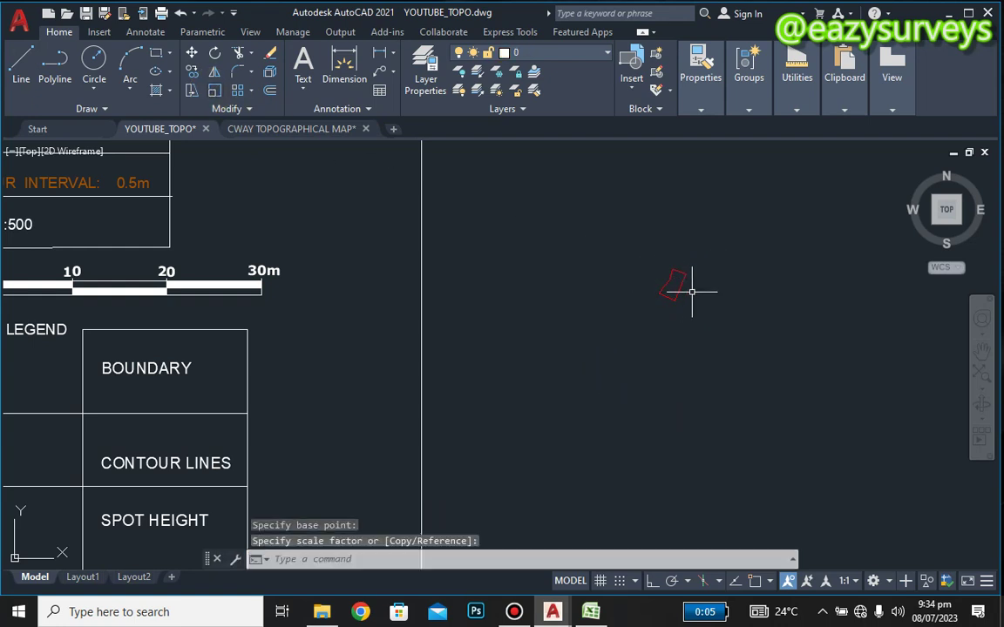
pyautogui.click(678, 273)
pyautogui.click(685, 277)
pyautogui.rightClick(712, 285)
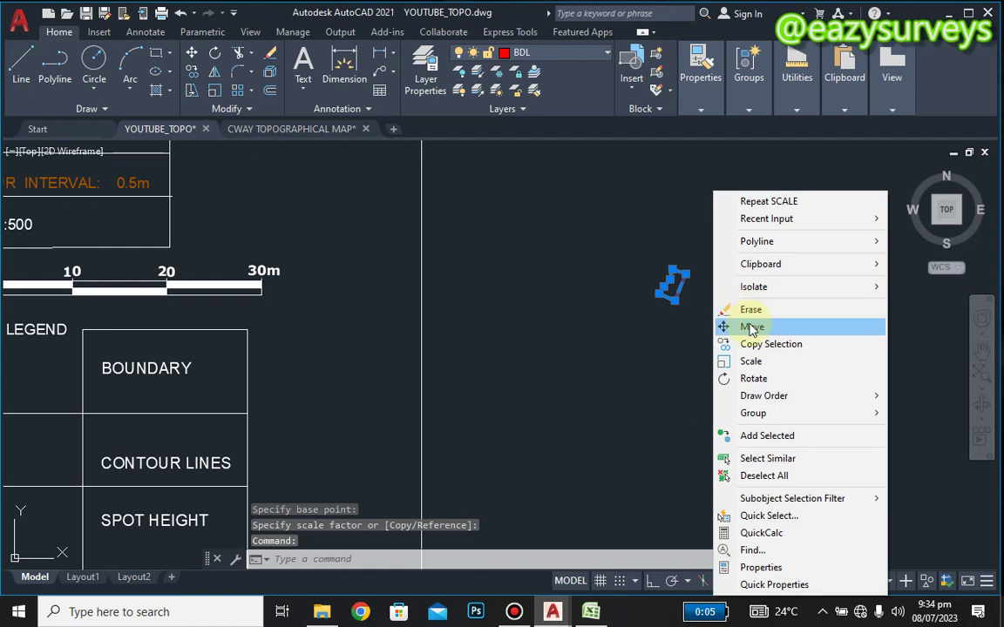
pyautogui.click(751, 325)
pyautogui.click(749, 323)
pyautogui.moveTo(284, 405)
pyautogui.mouseDown(button='middle')
pyautogui.moveTo(351, 408)
pyautogui.moveTo(582, 380)
pyautogui.mouseUp(button='middle')
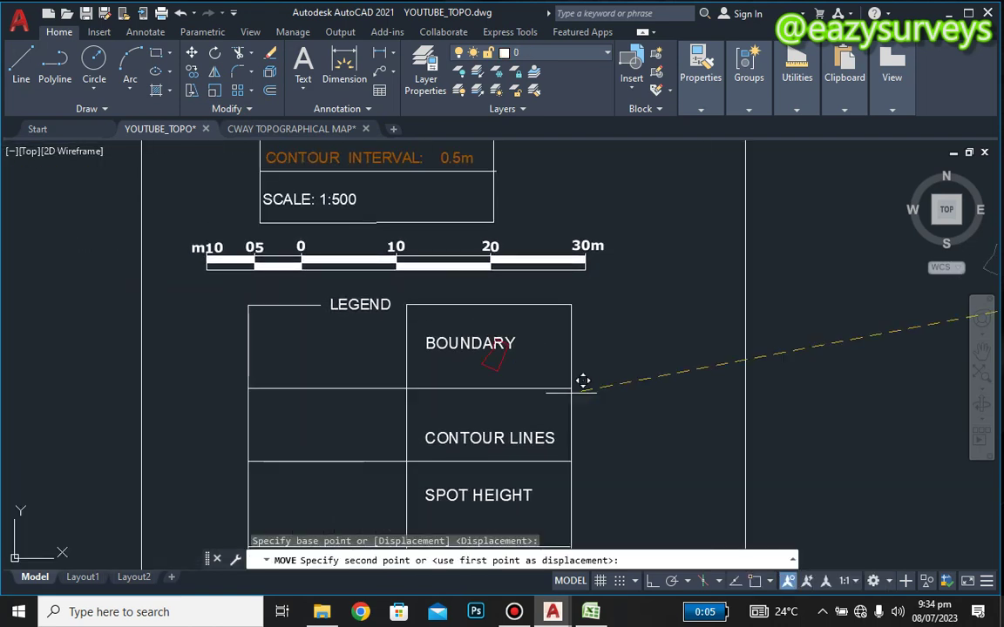
pyautogui.click(409, 374)
# Step: Enlarge the boundary sample to fill its cell and centre it in the BOUNDARY row
pyautogui.click(330, 345)
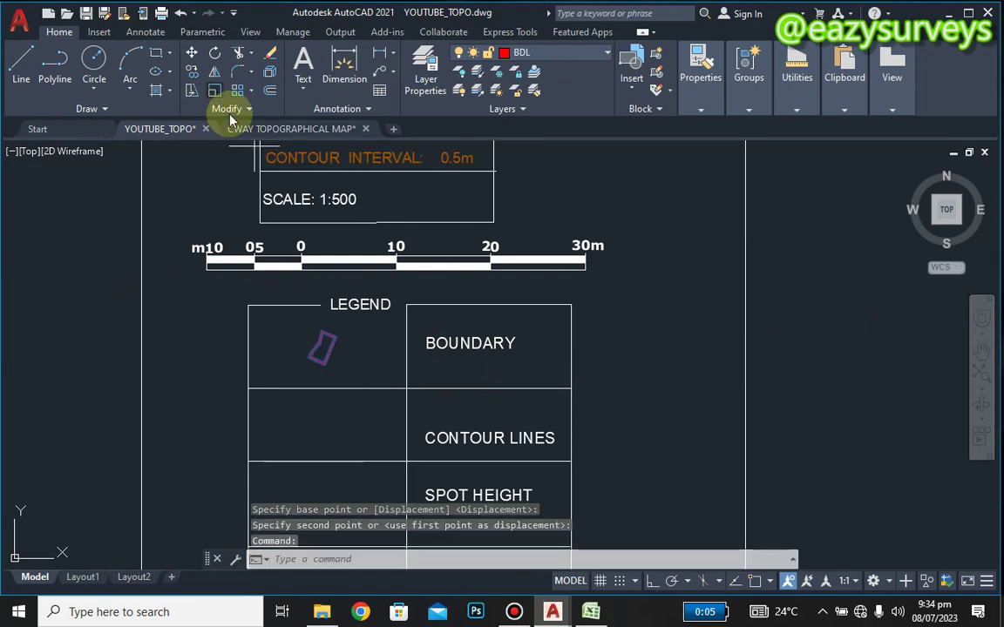
pyautogui.click(214, 91)
pyautogui.click(358, 363)
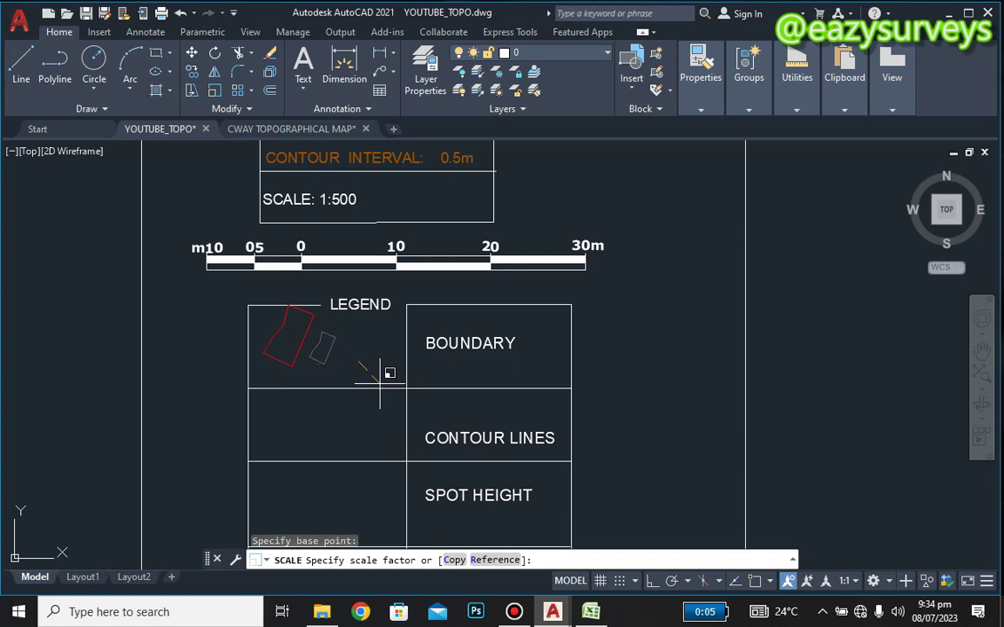
pyautogui.click(380, 375)
pyautogui.click(306, 336)
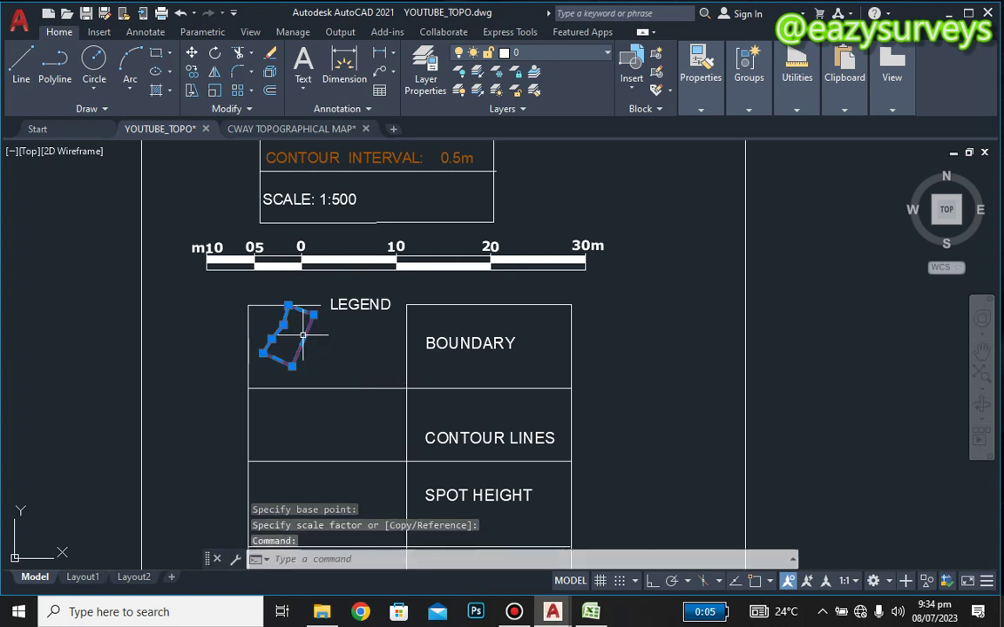
pyautogui.rightClick(296, 338)
pyautogui.click(349, 325)
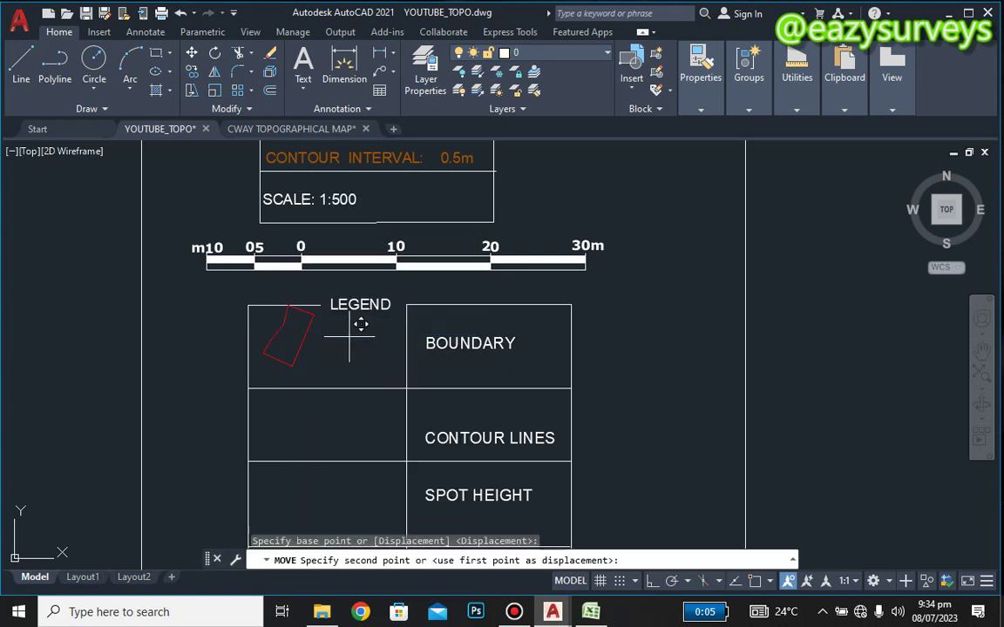
pyautogui.click(395, 341)
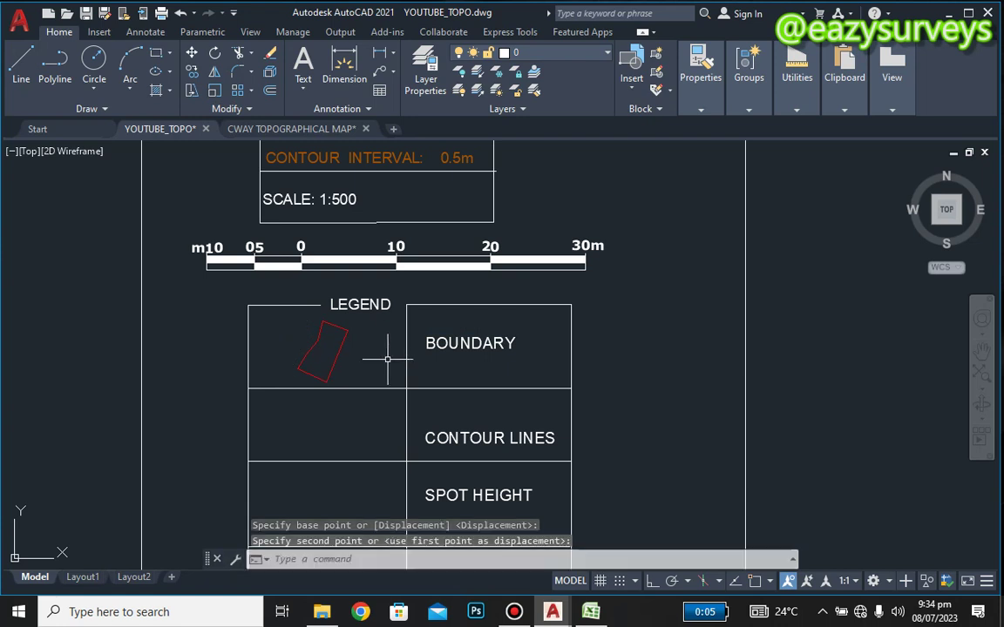
pyautogui.moveTo(497, 436); pyautogui.dragTo(587, 347, button='middle')
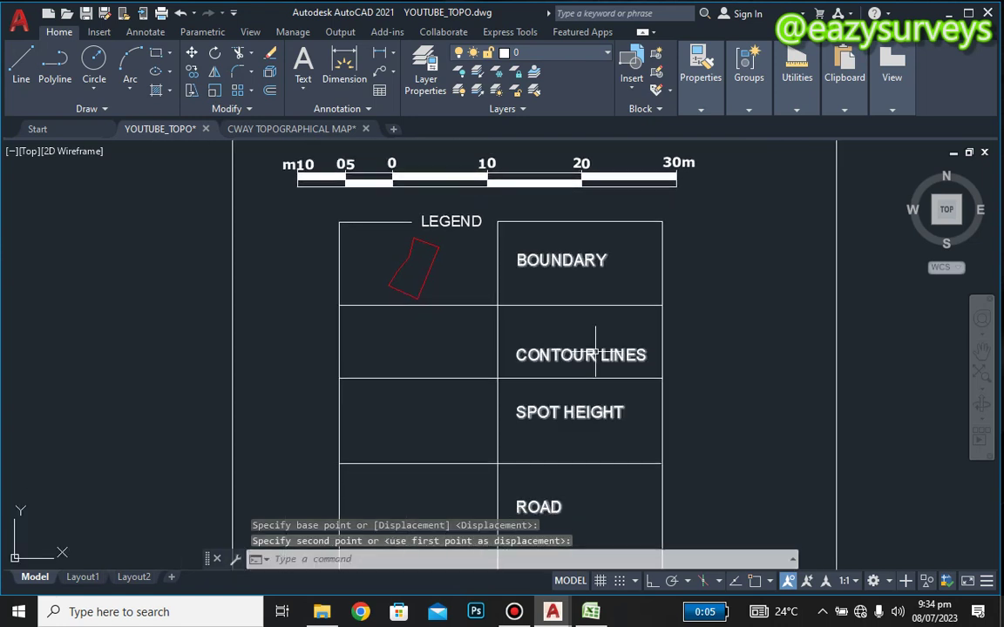
# Step: Turn off the DTL layer in the Layer Properties Manager and close the palette
pyautogui.scroll(-10, 599, 357)
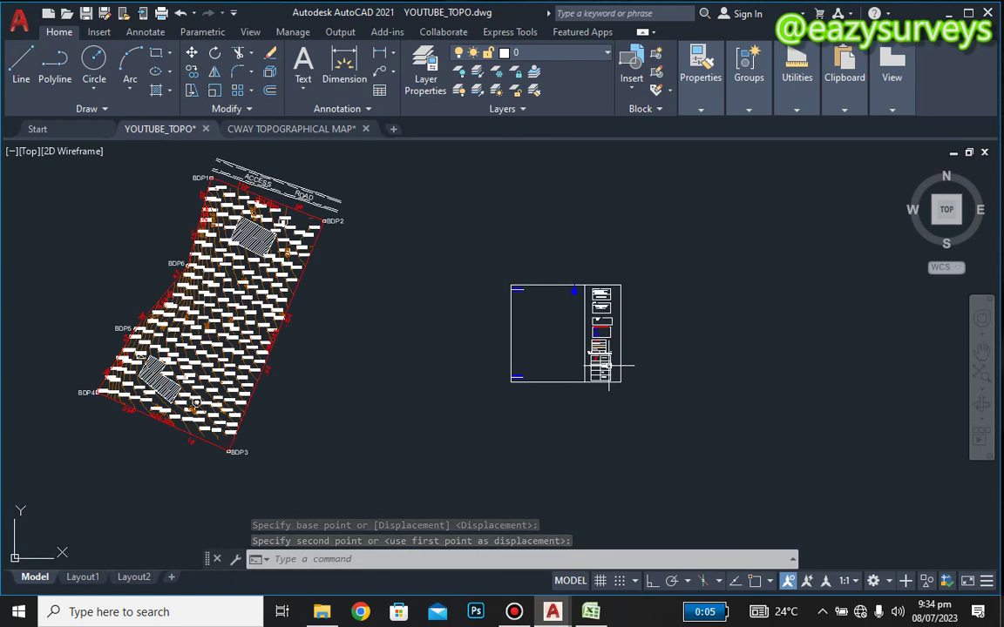
pyautogui.scroll(-5, 608, 364)
pyautogui.scroll(7, 484, 307)
pyautogui.click(426, 70)
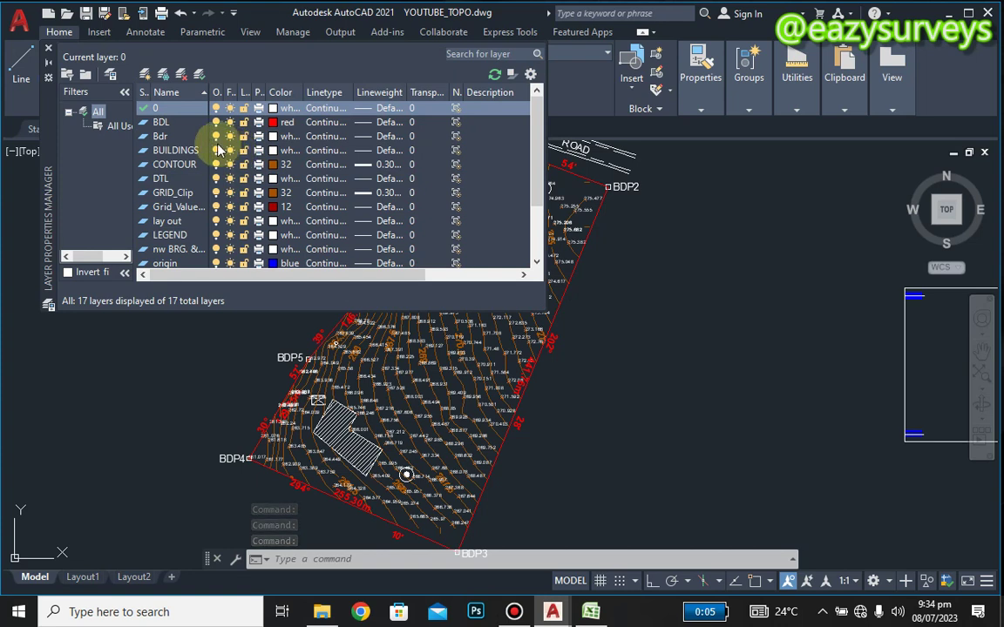
pyautogui.click(214, 181)
pyautogui.click(215, 179)
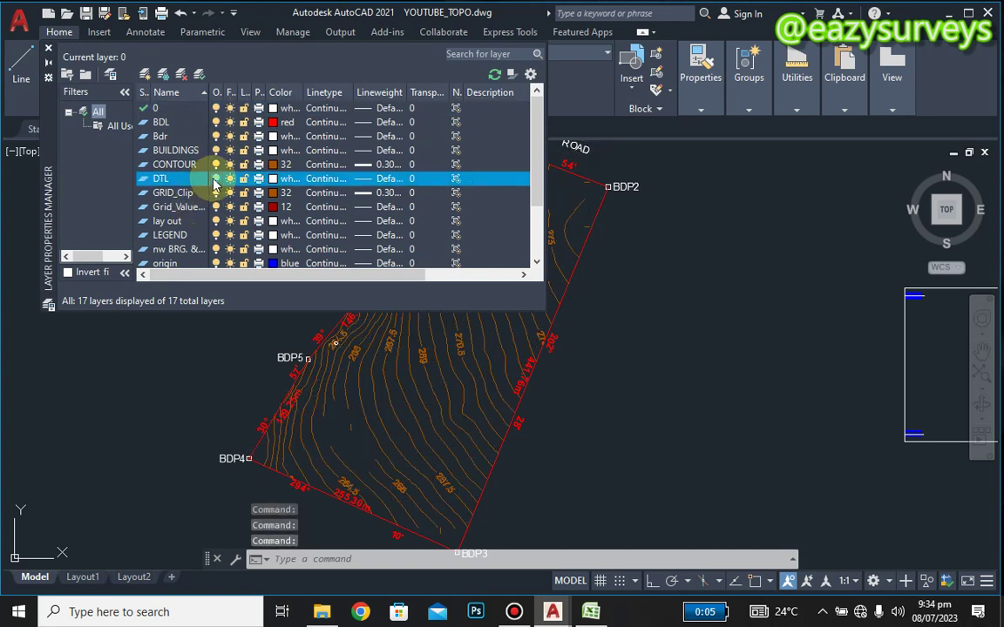
pyautogui.click(48, 51)
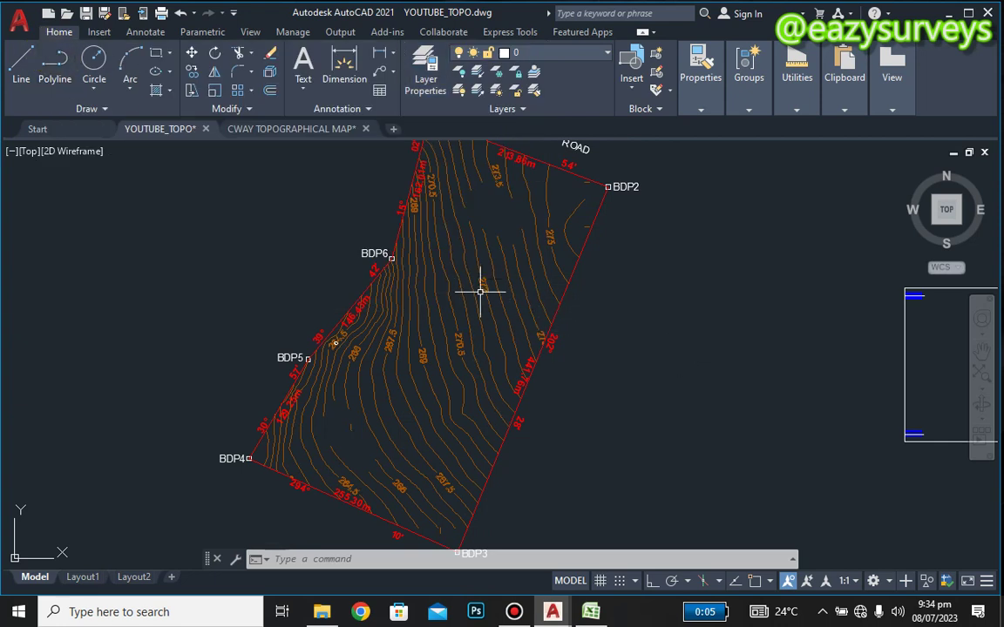
# Step: Window-select the two short contour segments near BDP2 and zoom to check the selection
pyautogui.moveTo(616, 380); pyautogui.dragTo(568, 399, button='middle')
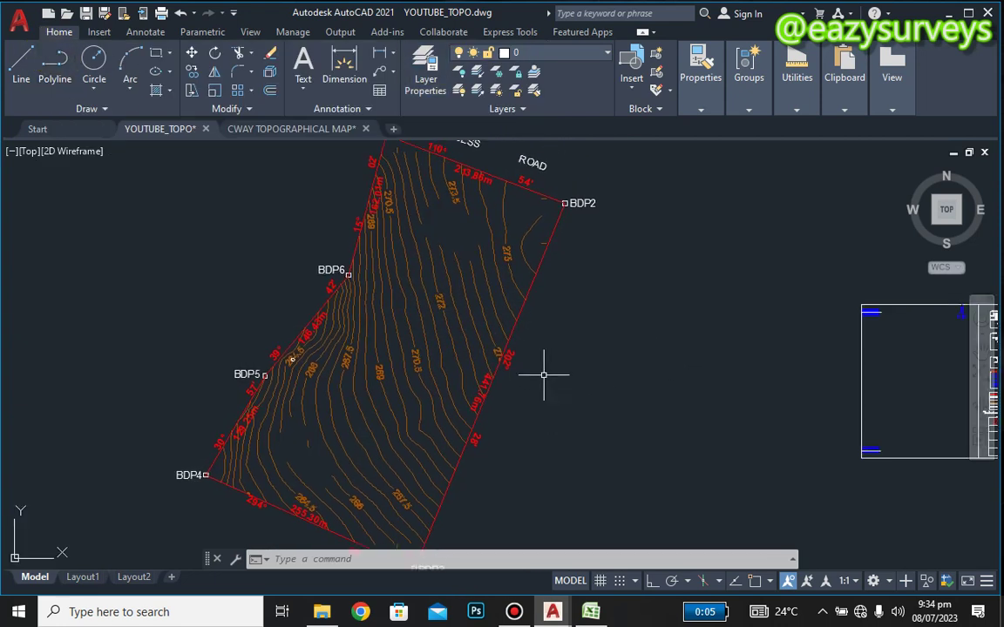
pyautogui.click(494, 204)
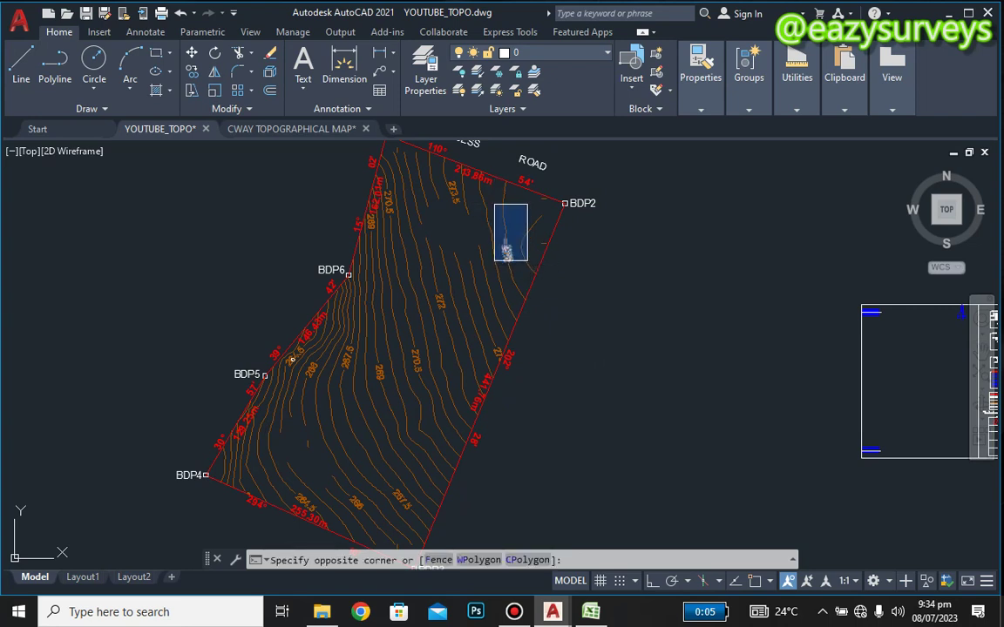
pyautogui.click(527, 260)
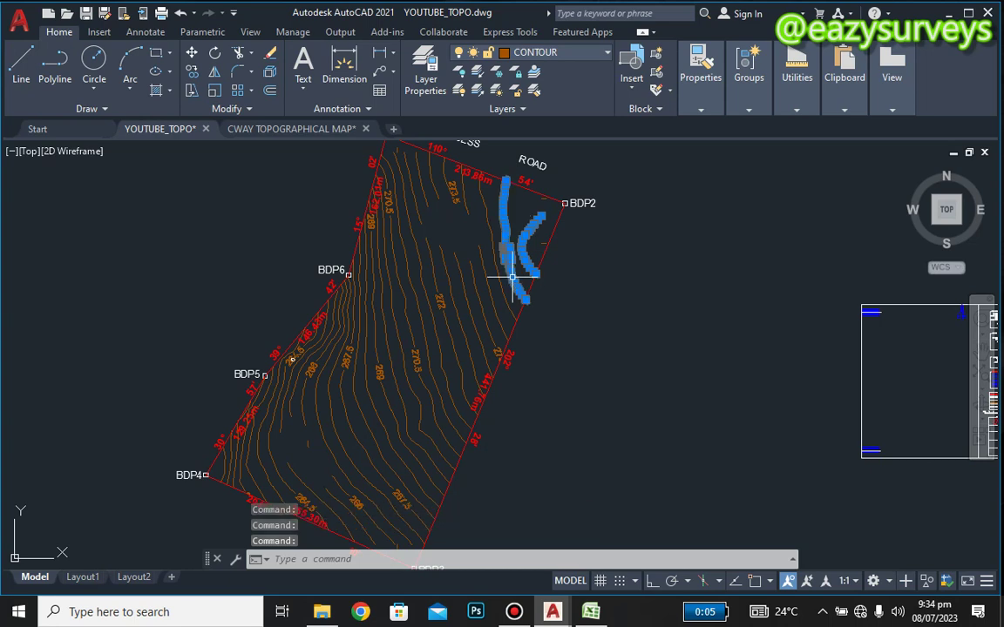
pyautogui.scroll(4, 505, 232)
pyautogui.scroll(2, 507, 286)
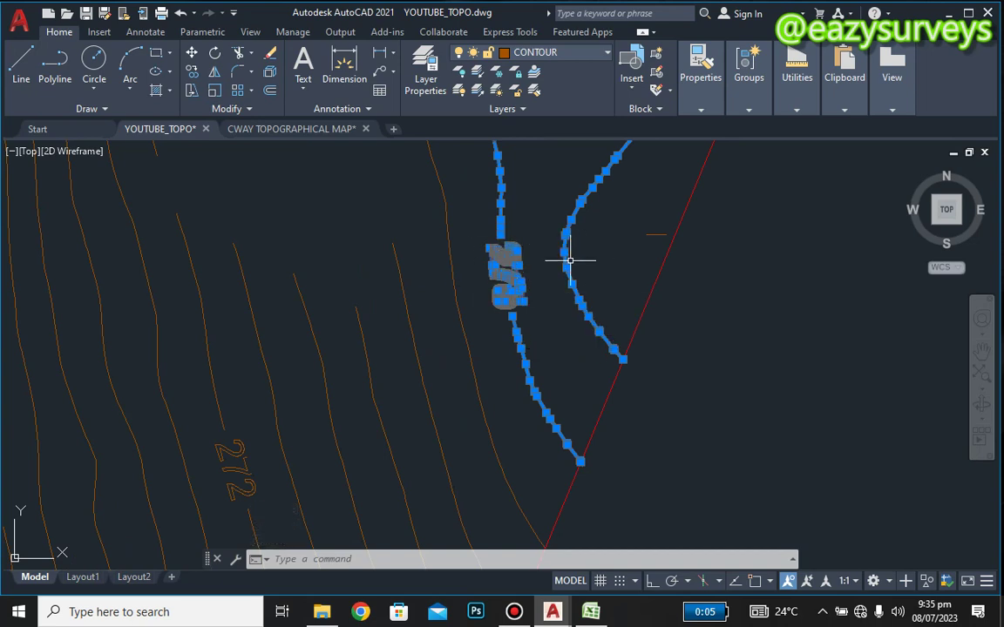
pyautogui.scroll(-4, 570, 260)
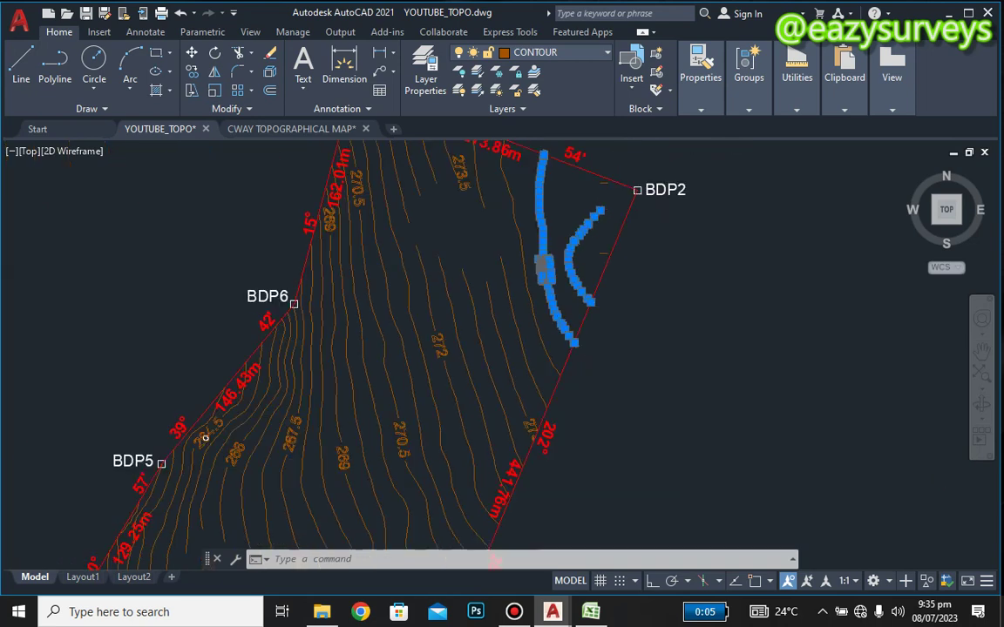
pyautogui.rightClick(561, 235)
# Step: Copy the selected 275 contour pieces and paste them in empty space right of the sheet
pyautogui.moveTo(605, 287)
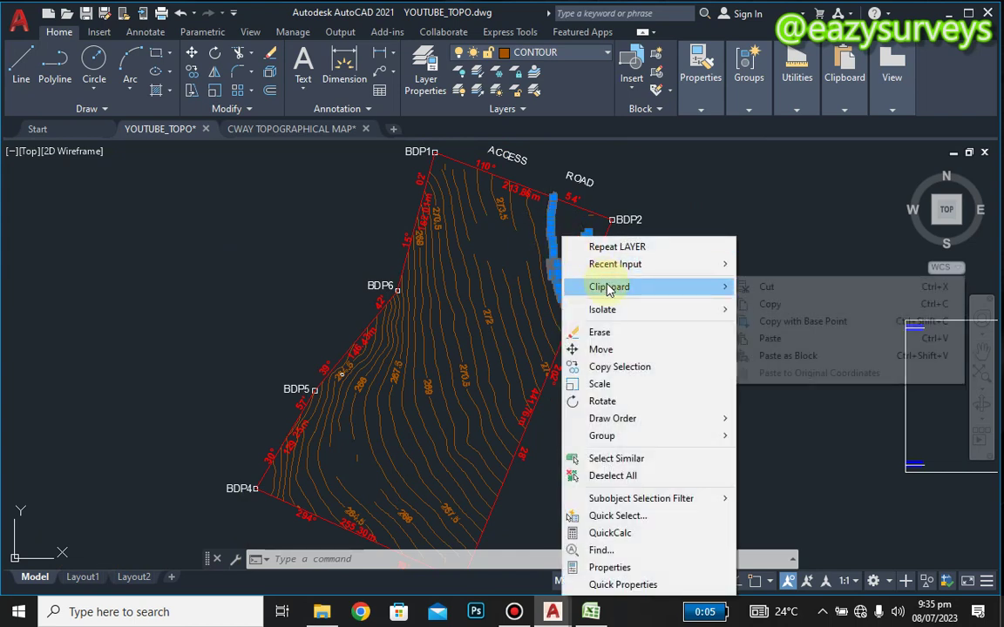
pyautogui.click(770, 304)
pyautogui.moveTo(772, 369)
pyautogui.mouseDown(button='middle')
pyautogui.moveTo(513, 342)
pyautogui.moveTo(316, 305)
pyautogui.mouseUp(button='middle')
pyautogui.rightClick(687, 306)
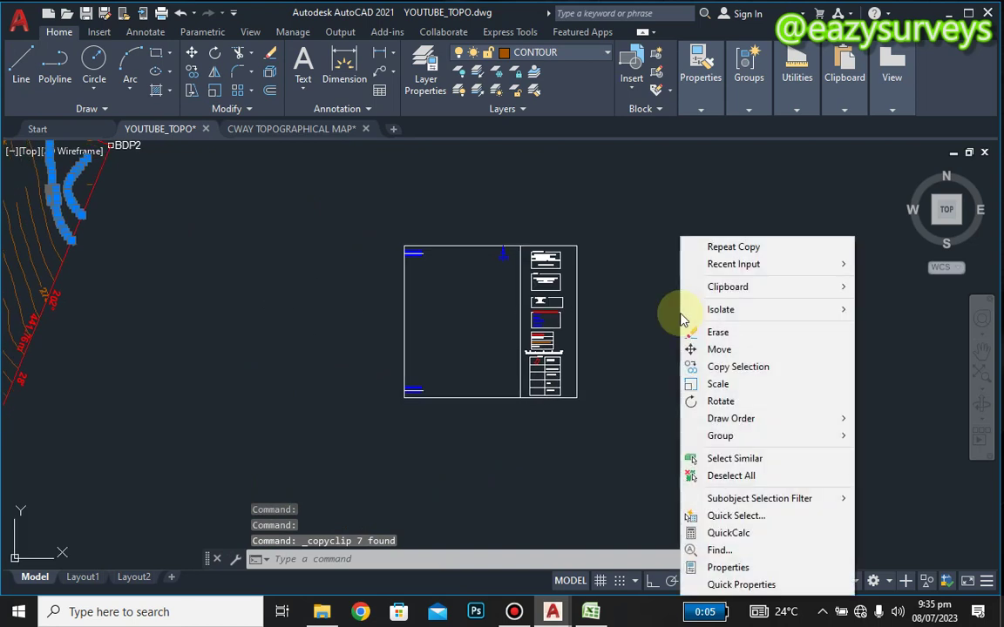
pyautogui.moveTo(740, 288)
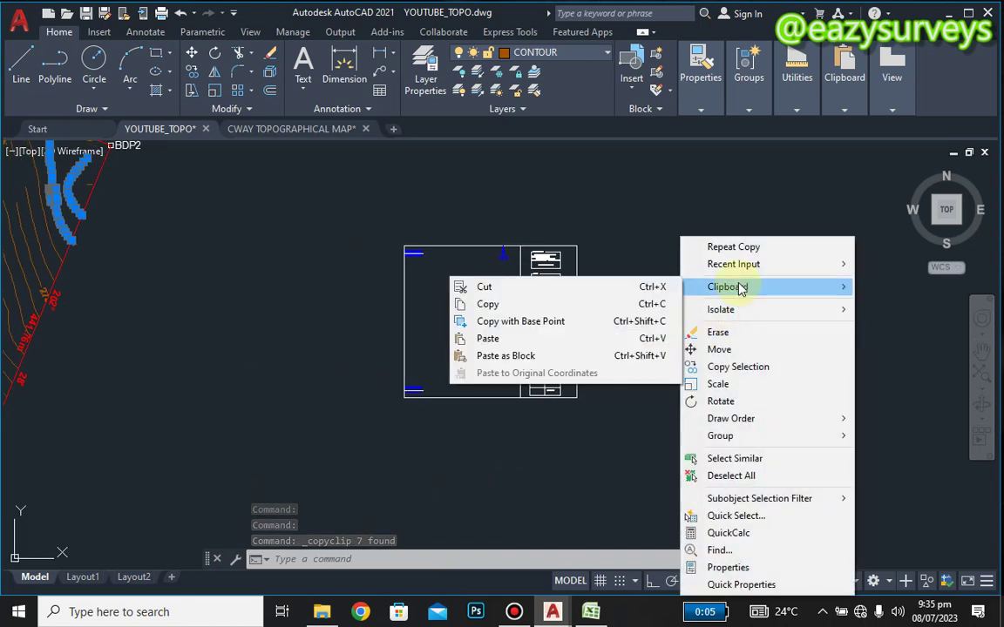
pyautogui.click(522, 339)
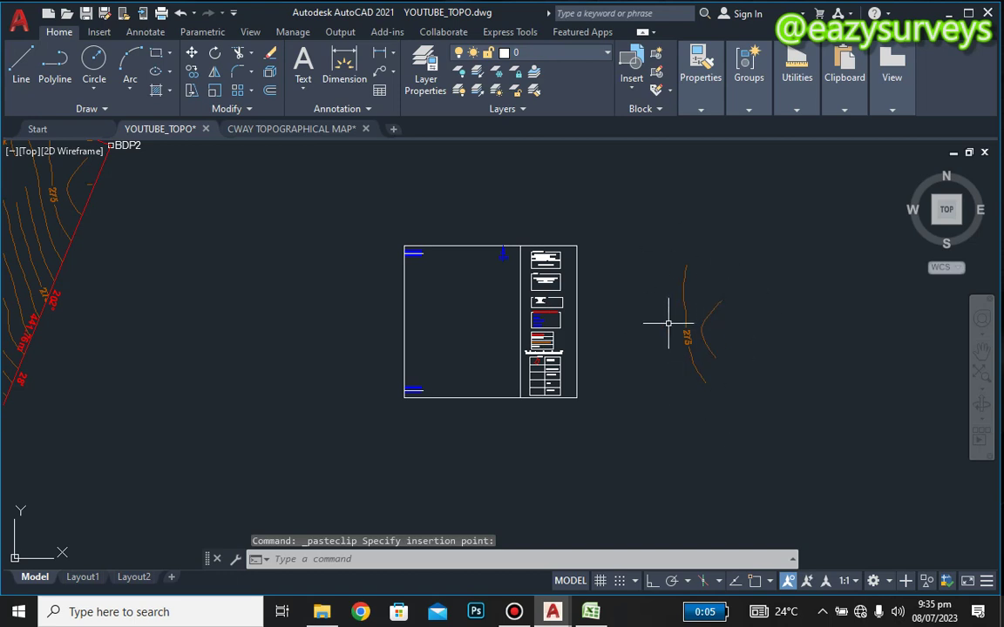
pyautogui.click(594, 393)
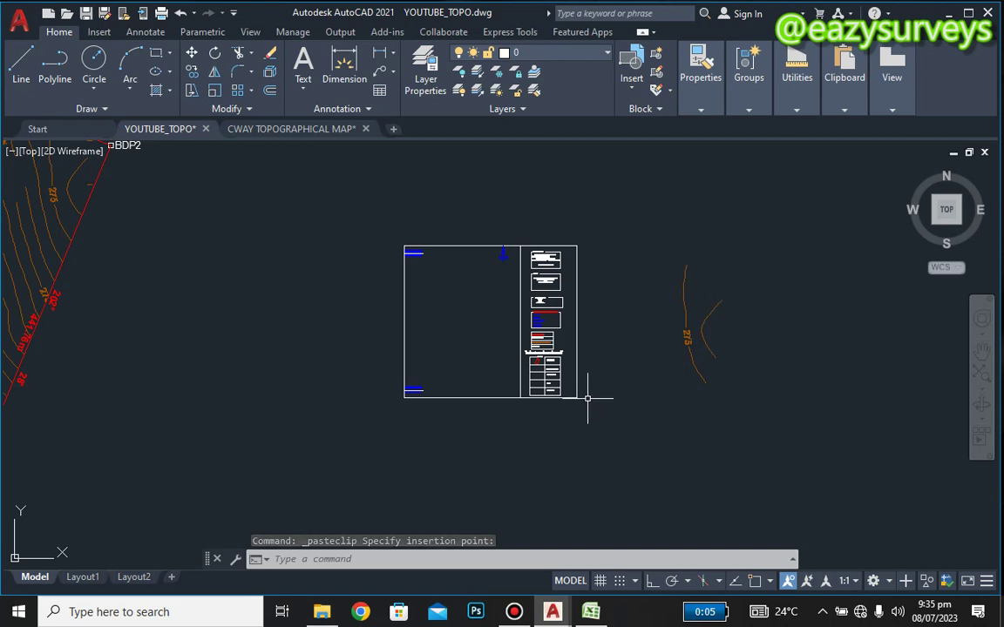
pyautogui.moveTo(587, 398); pyautogui.dragTo(566, 365, button='middle')
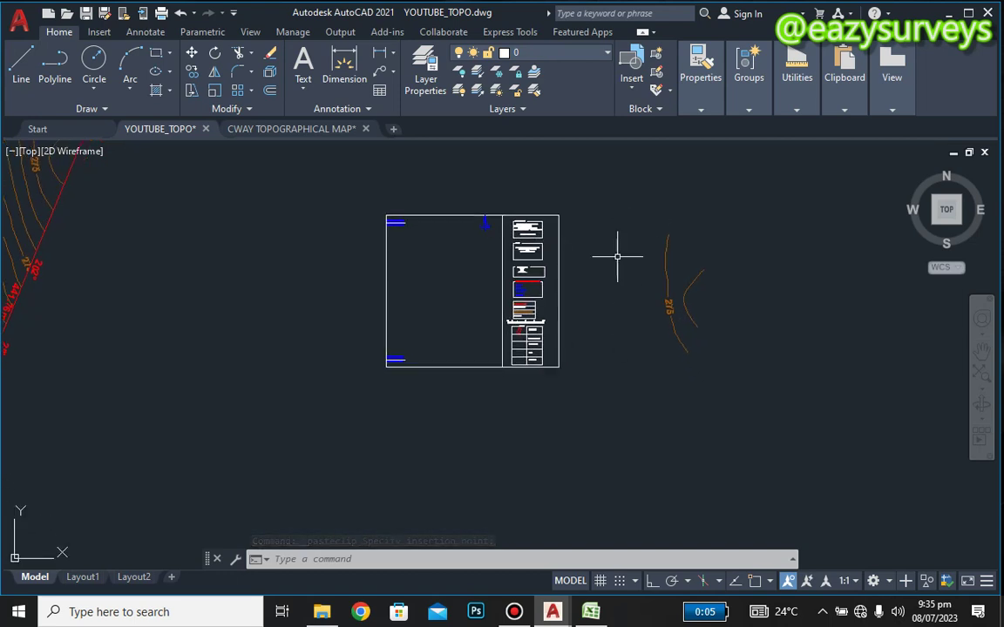
pyautogui.click(642, 223)
# Step: Scale down the pasted 275 contour lines
pyautogui.click(745, 405)
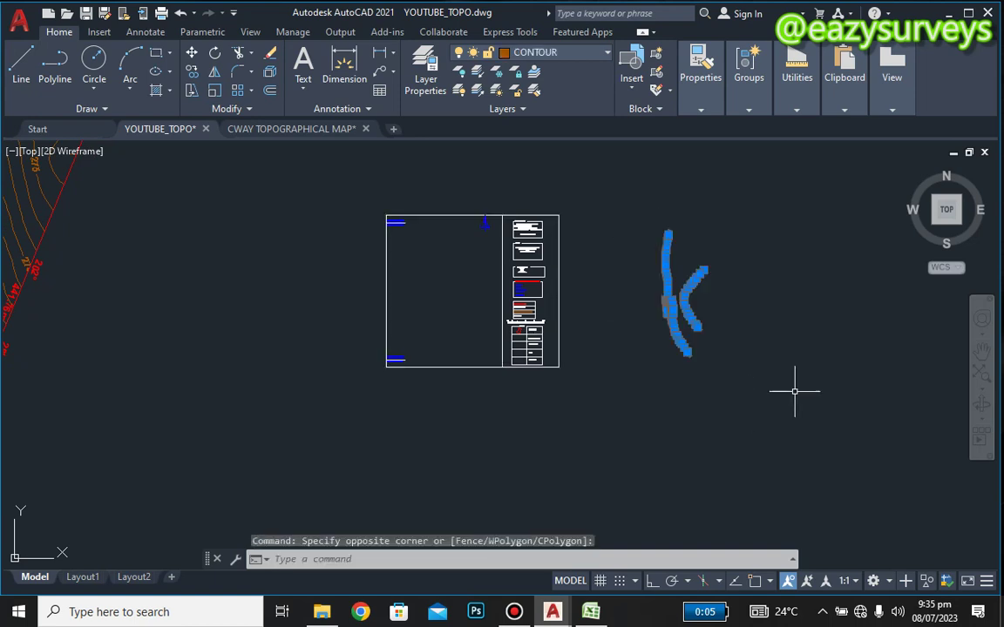
pyautogui.click(216, 90)
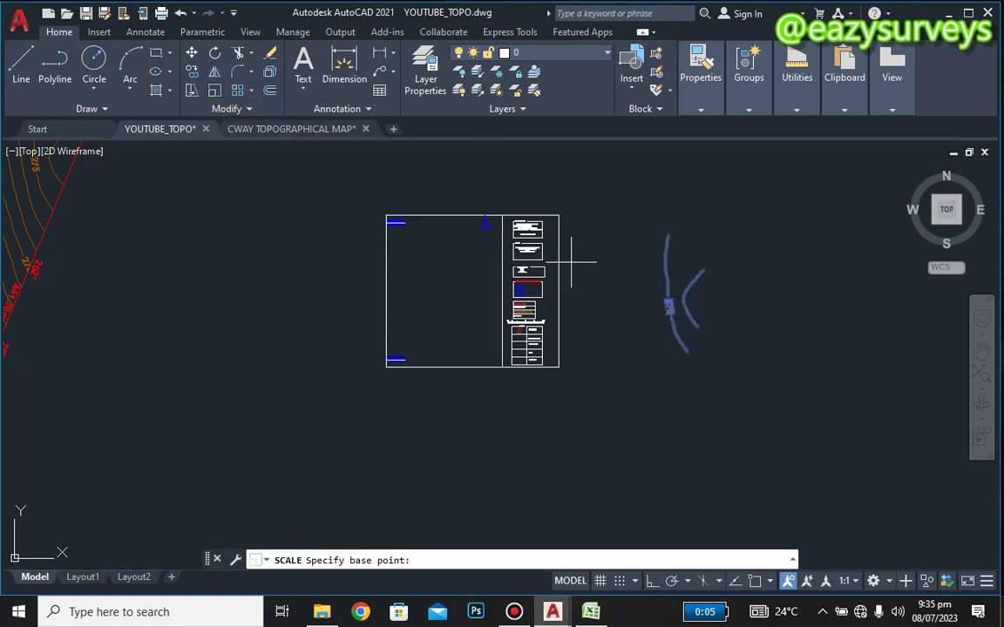
pyautogui.click(674, 262)
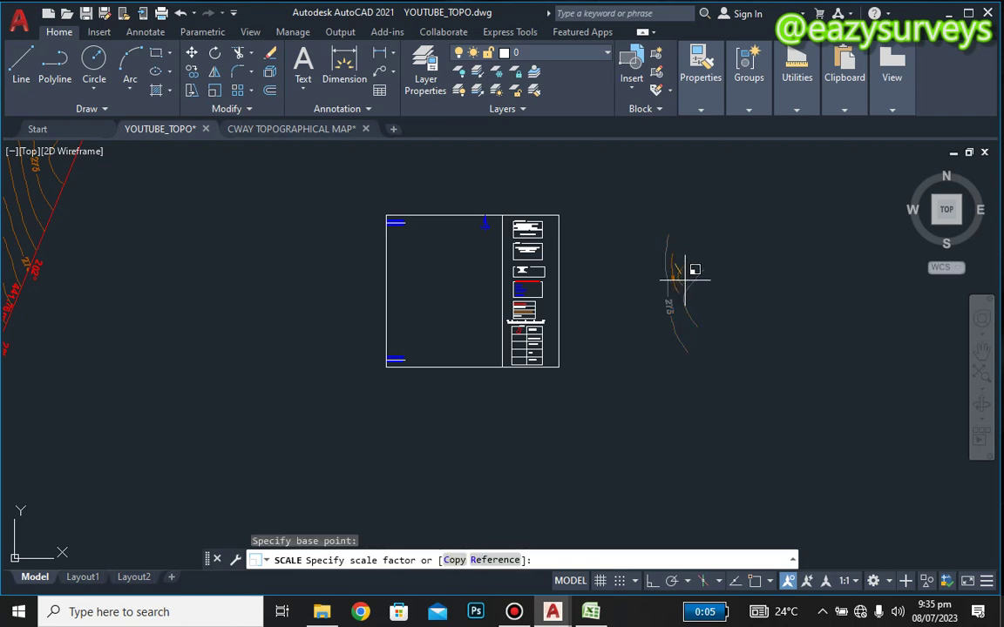
pyautogui.scroll(2, 684, 280)
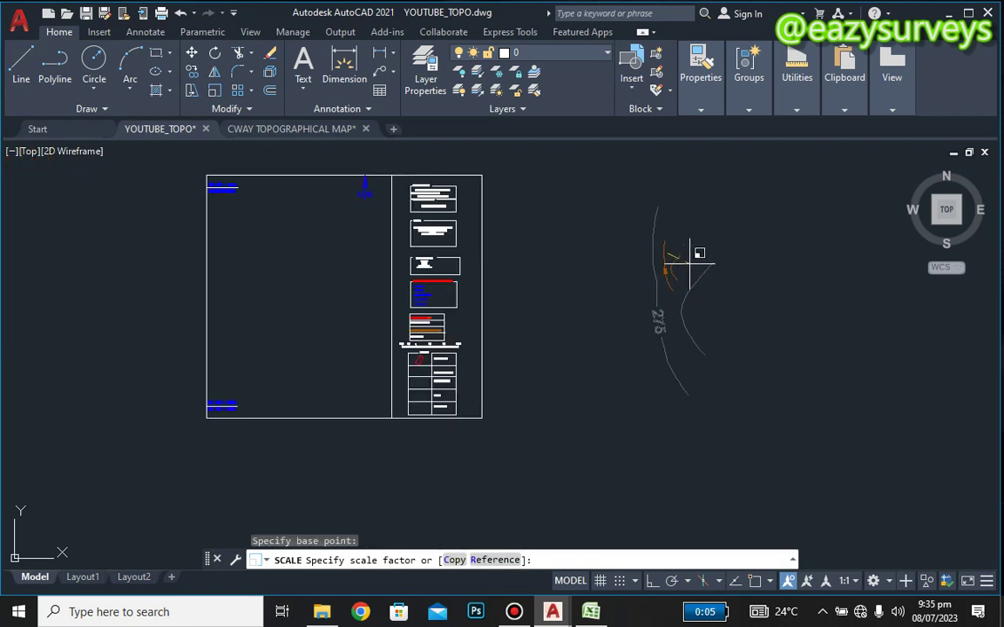
pyautogui.click(684, 255)
# Step: Move the shrunken contours to just right of the legend
pyautogui.click(639, 239)
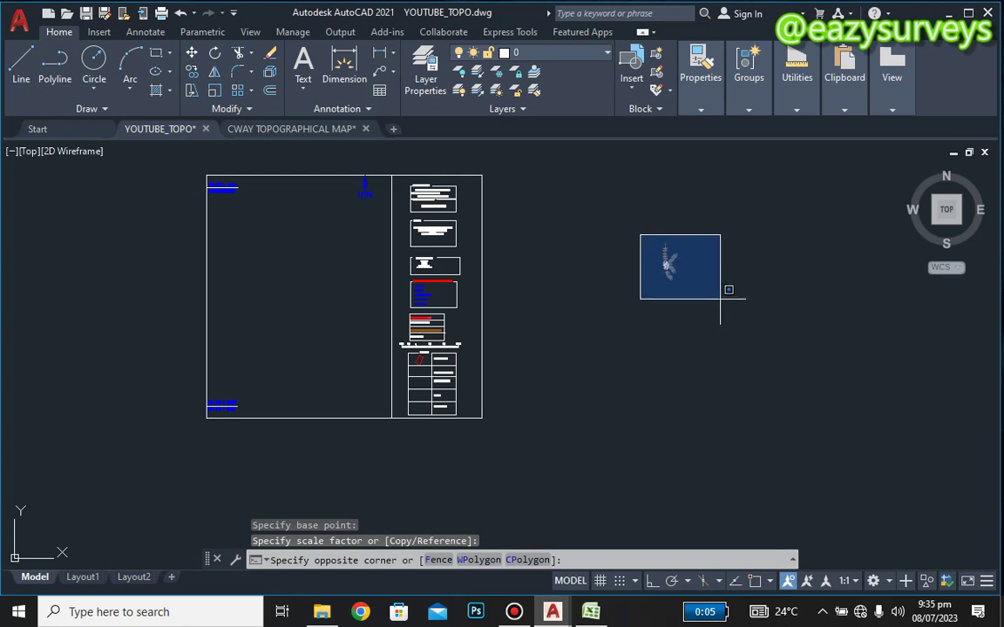
pyautogui.click(719, 287)
pyautogui.rightClick(725, 277)
pyautogui.click(764, 349)
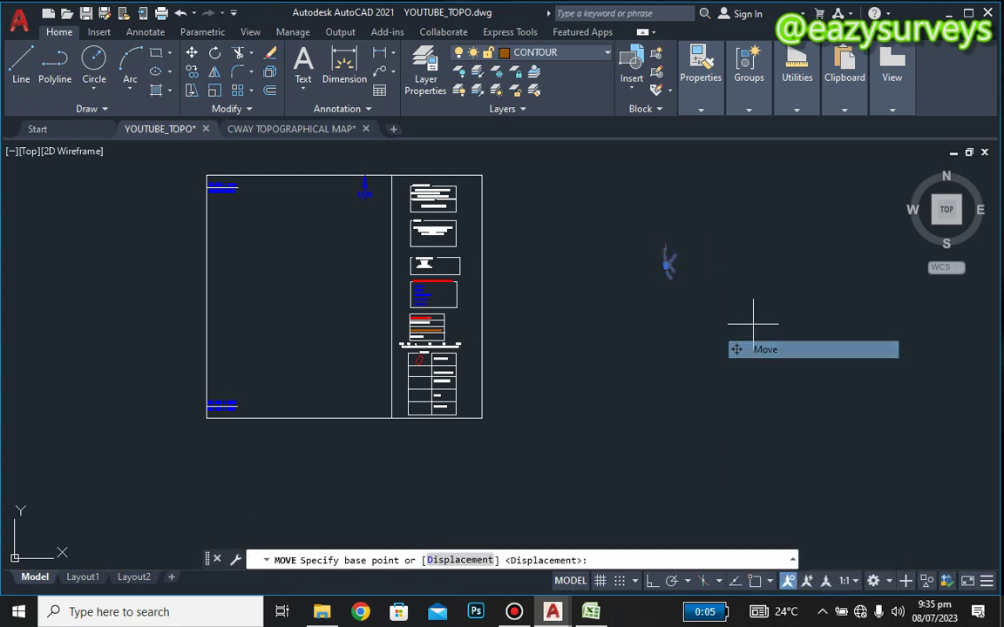
pyautogui.click(726, 285)
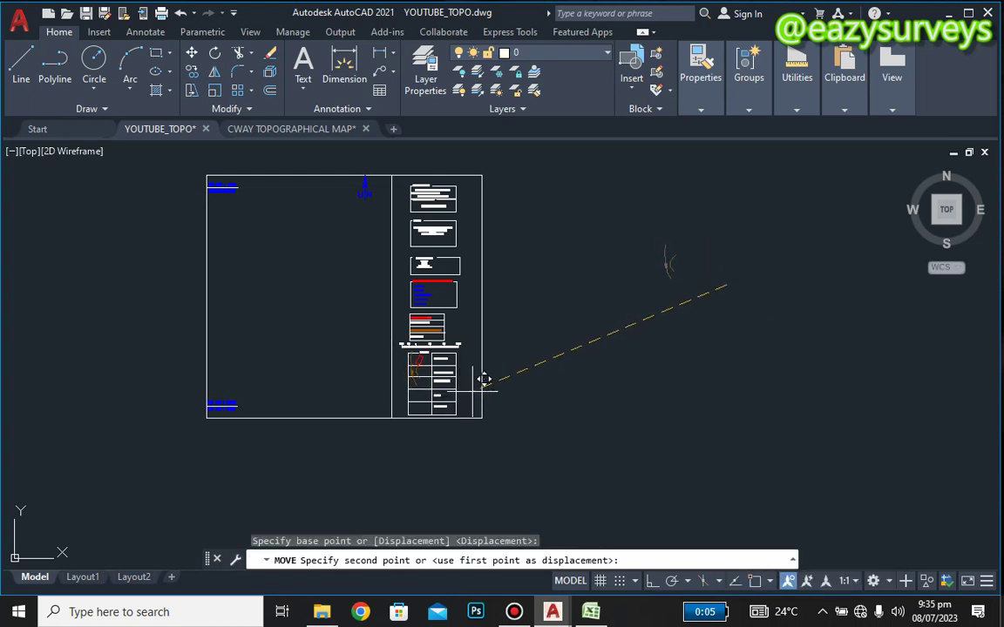
pyautogui.scroll(8, 479, 378)
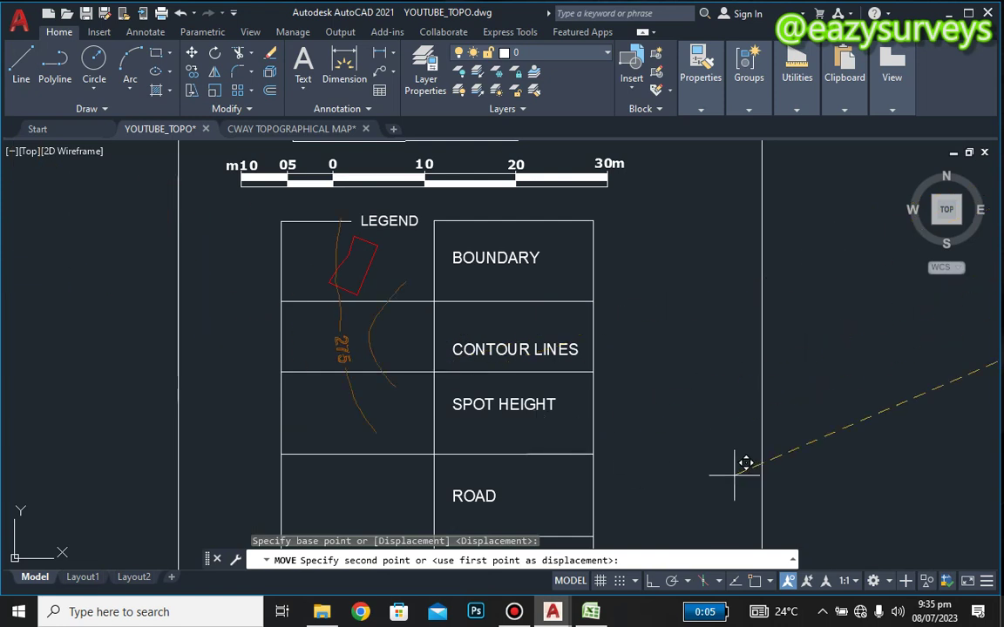
pyautogui.scroll(-4, 902, 409)
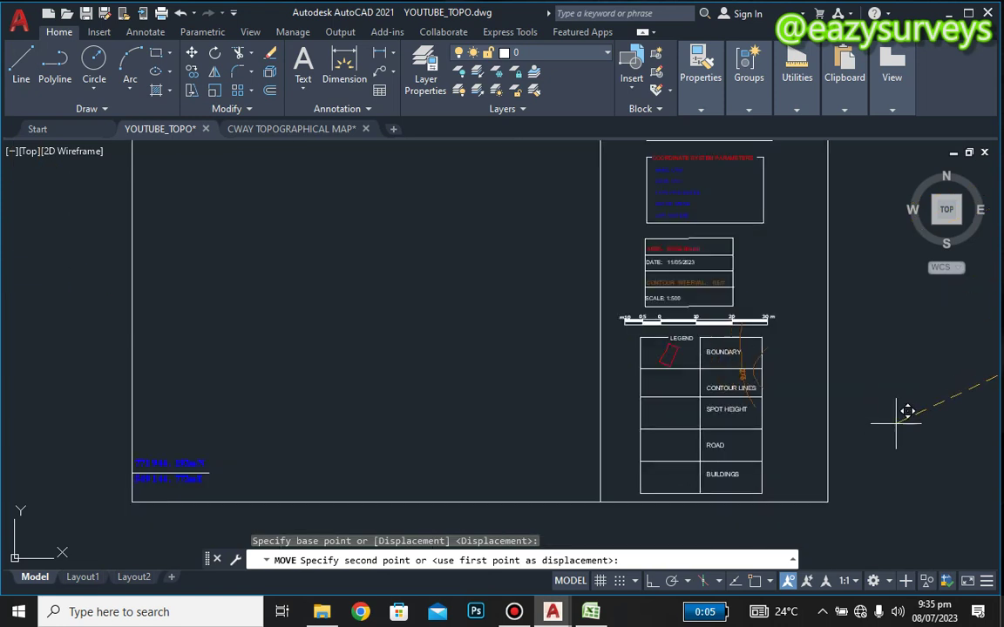
pyautogui.moveTo(906, 411); pyautogui.dragTo(571, 425, button='middle')
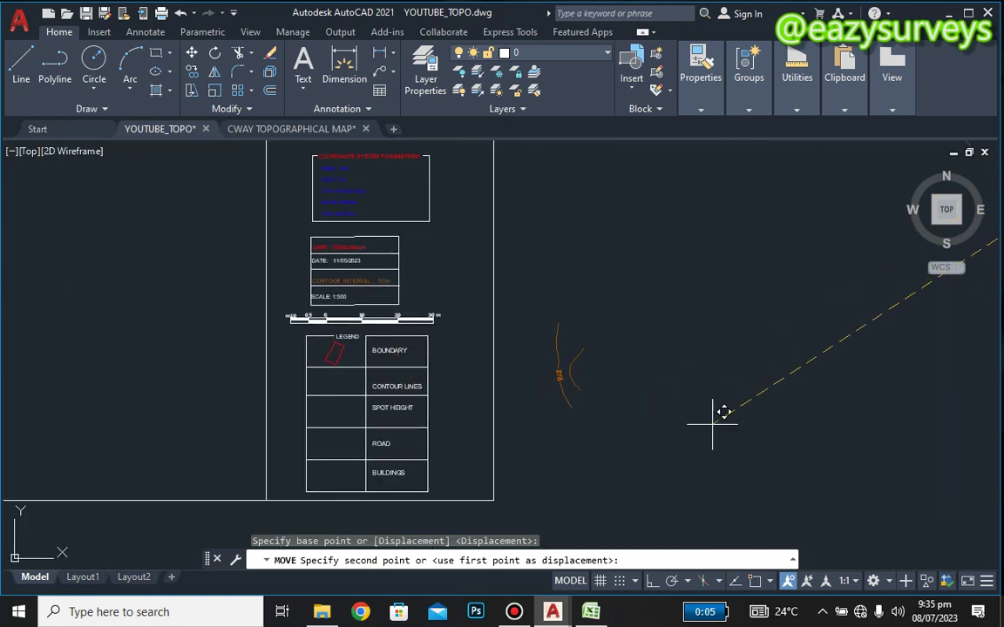
pyautogui.click(715, 411)
# Step: Scale the contour sample down further to fit a legend cell
pyautogui.click(540, 307)
pyautogui.click(610, 405)
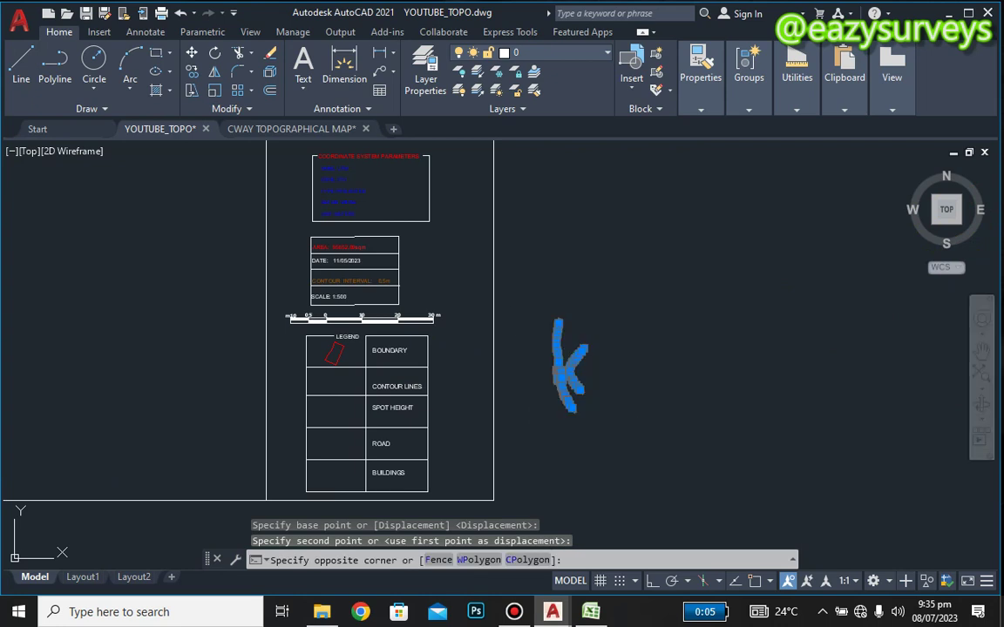
pyautogui.rightClick(634, 353)
pyautogui.click(649, 383)
pyautogui.click(589, 372)
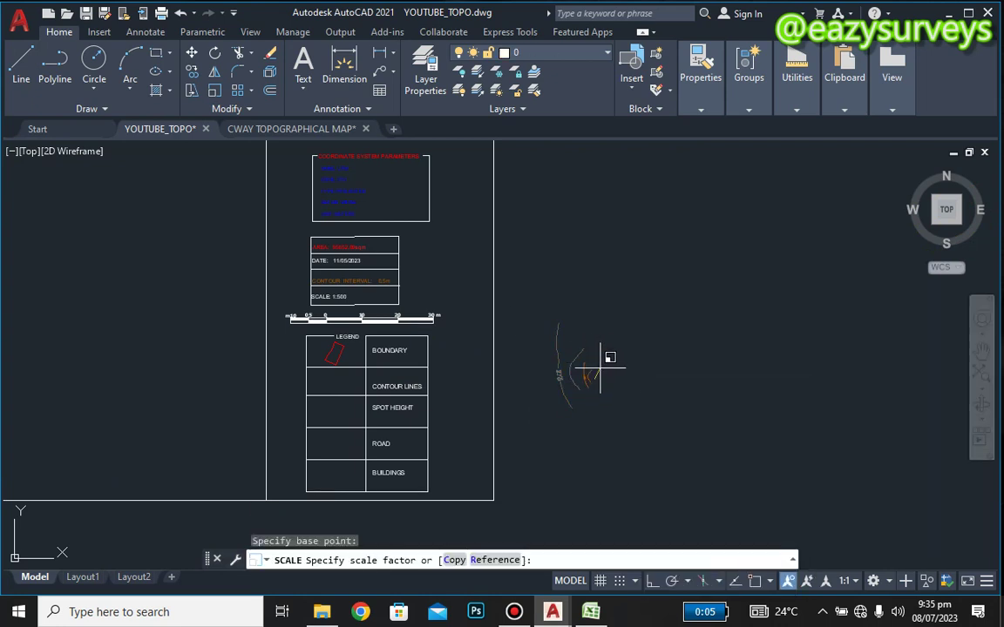
pyautogui.click(597, 367)
# Step: Move the contour sample into the legend's CONTOUR LINES cell
pyautogui.click(562, 346)
pyautogui.click(610, 388)
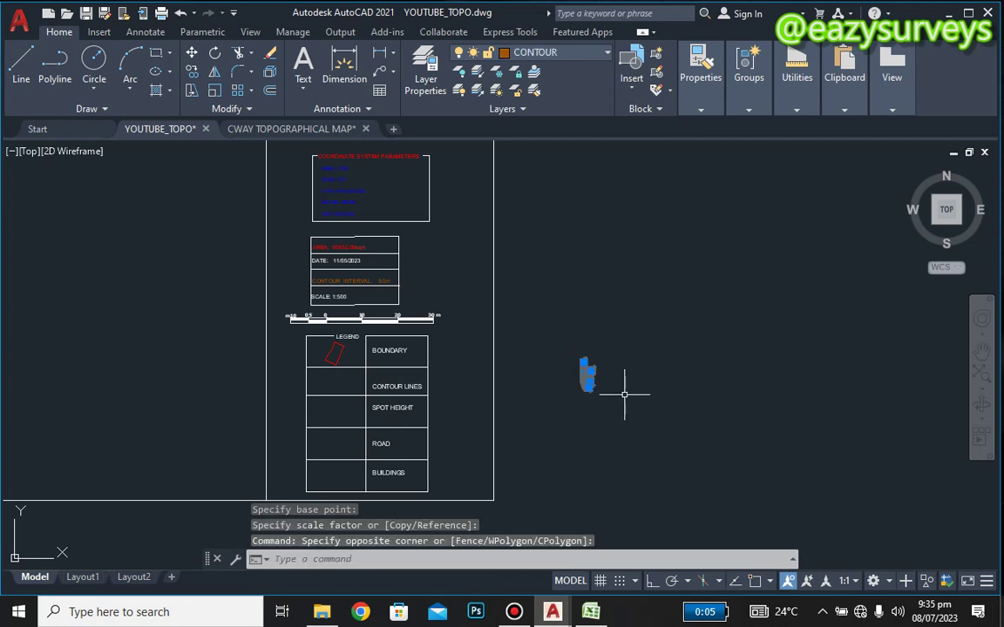
pyautogui.rightClick(633, 378)
pyautogui.click(671, 131)
pyautogui.click(631, 392)
pyautogui.scroll(6, 380, 385)
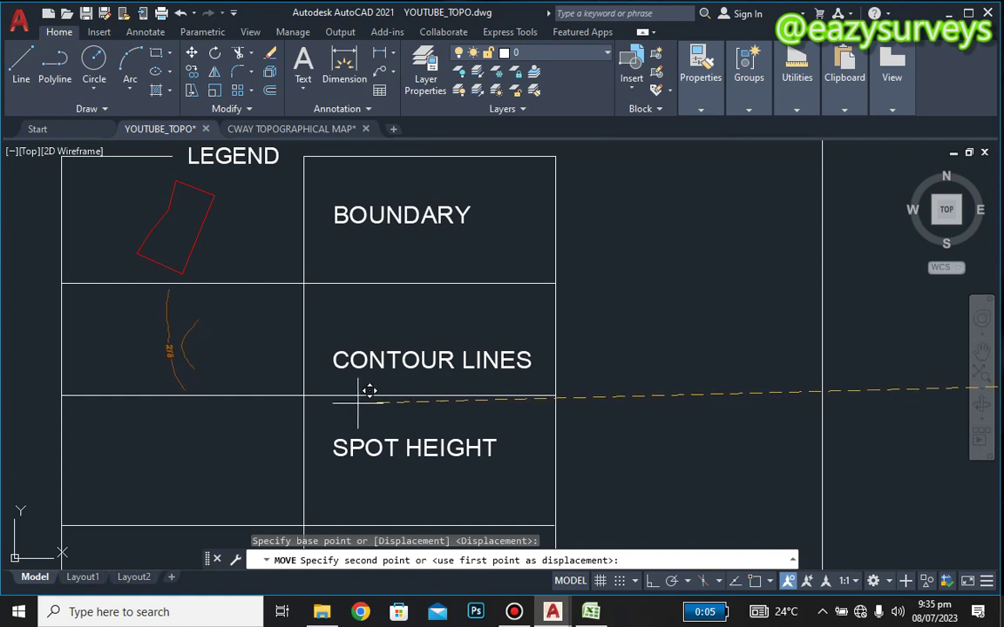
pyautogui.click(353, 403)
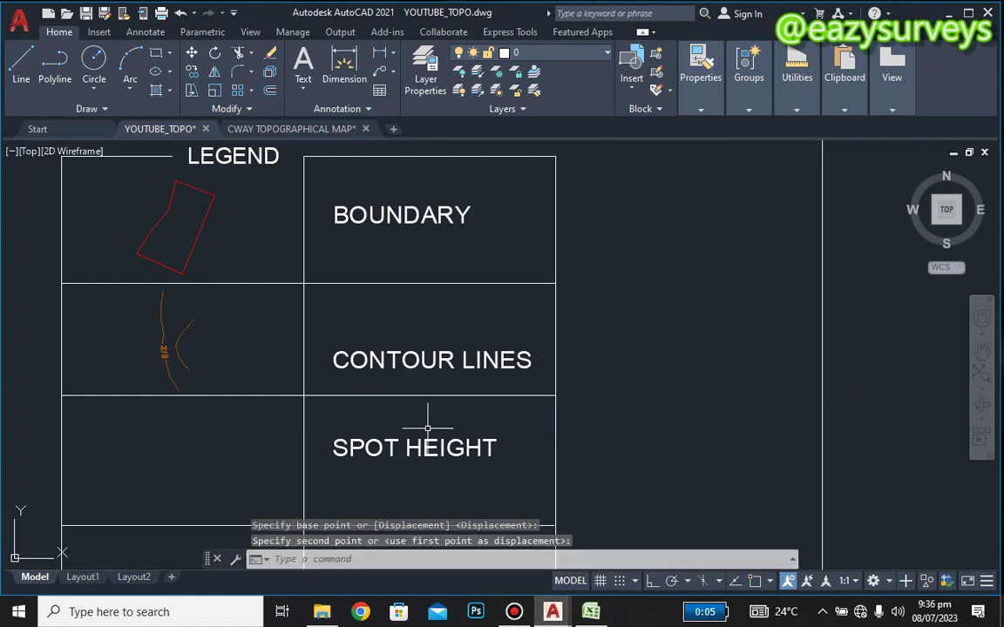
pyautogui.moveTo(444, 430); pyautogui.dragTo(539, 402, button='middle')
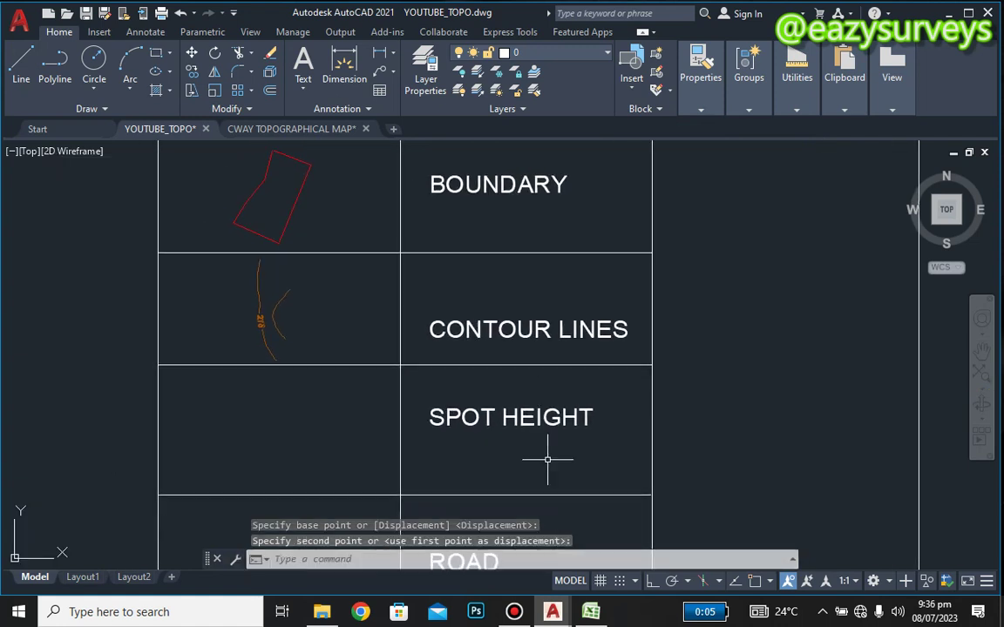
# Step: Turn off the CONTOUR layer's bulb in the Layer Properties Manager, then close the palette
pyautogui.moveTo(463, 436)
pyautogui.mouseDown(button='middle')
pyautogui.moveTo(546, 415)
pyautogui.moveTo(635, 429)
pyautogui.moveTo(667, 448)
pyautogui.mouseUp(button='middle')
pyautogui.scroll(-4, 710, 436)
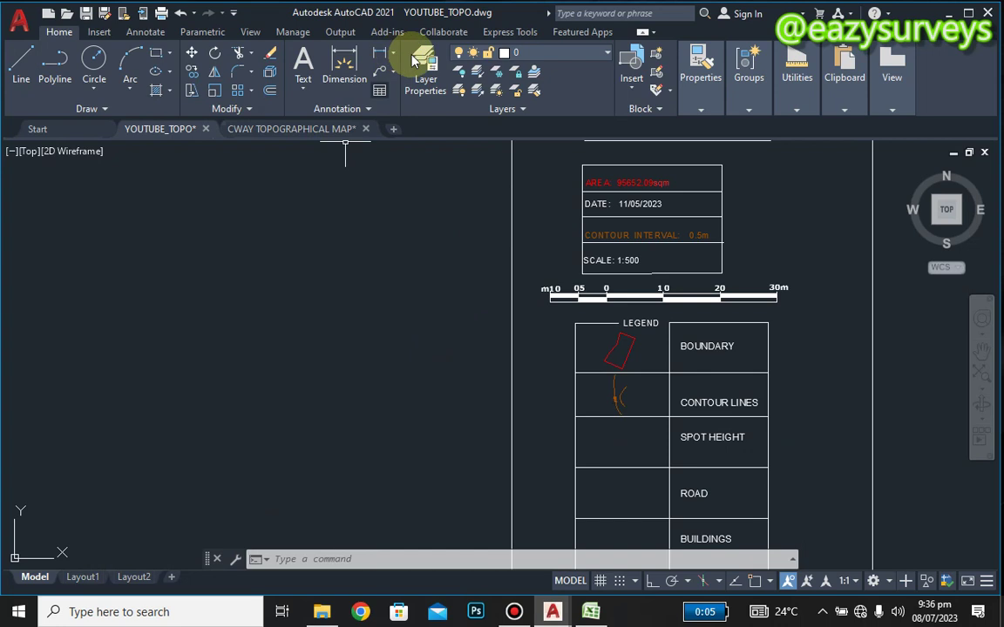
pyautogui.click(426, 78)
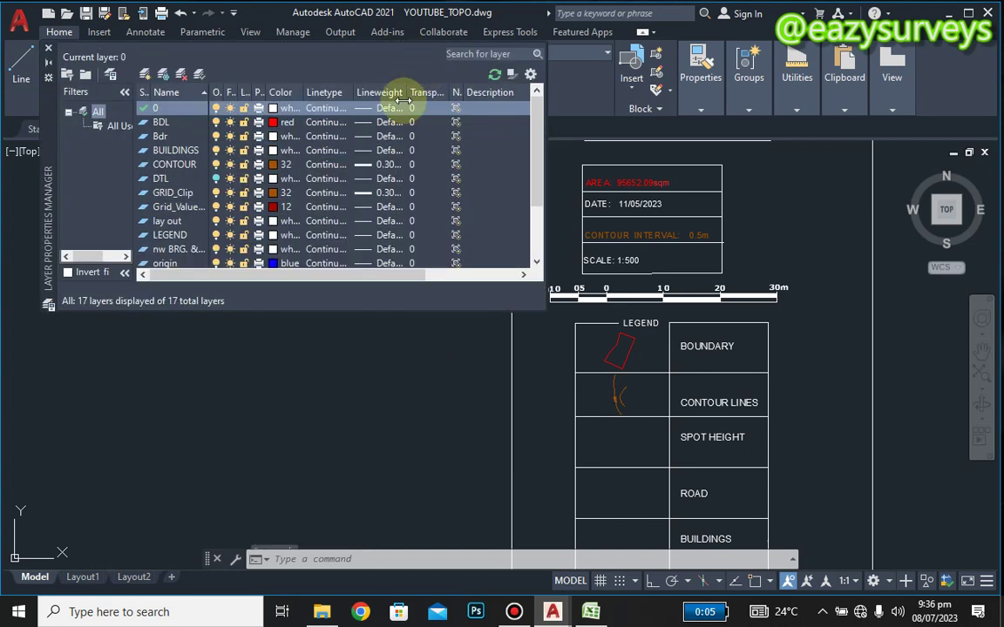
pyautogui.click(216, 165)
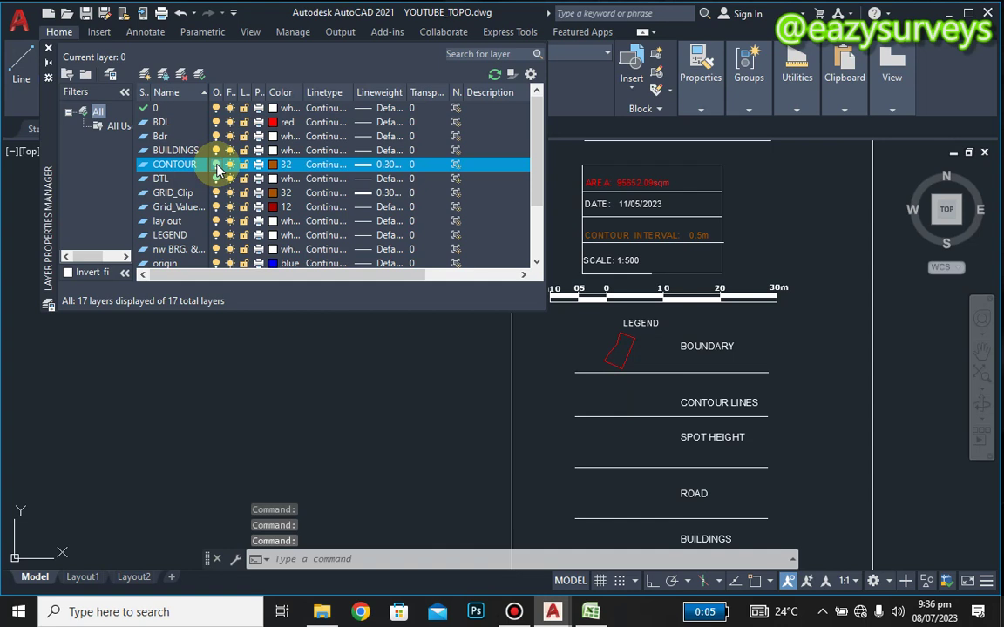
pyautogui.click(216, 178)
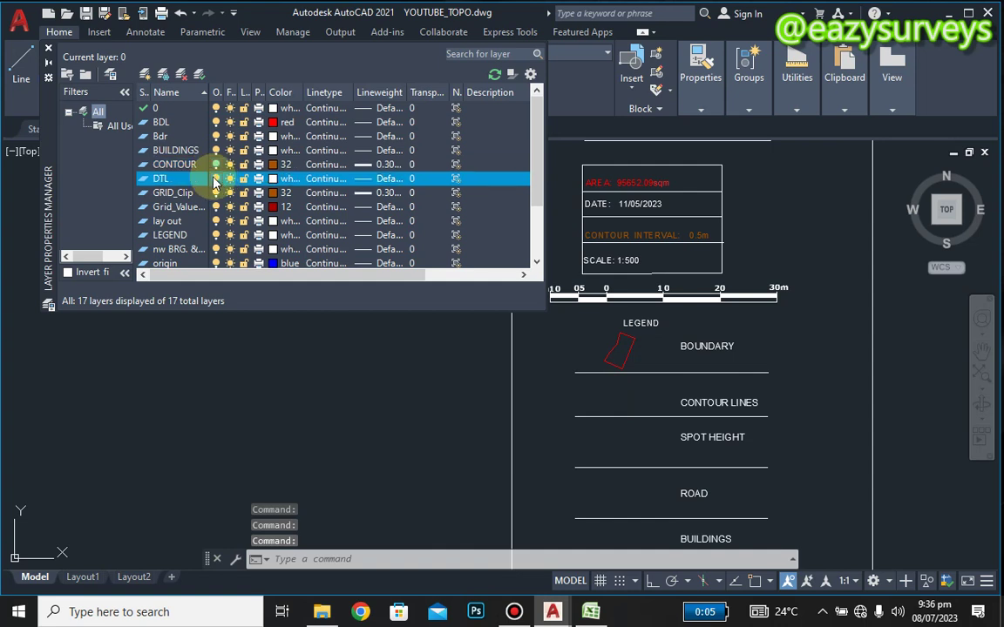
pyautogui.click(48, 48)
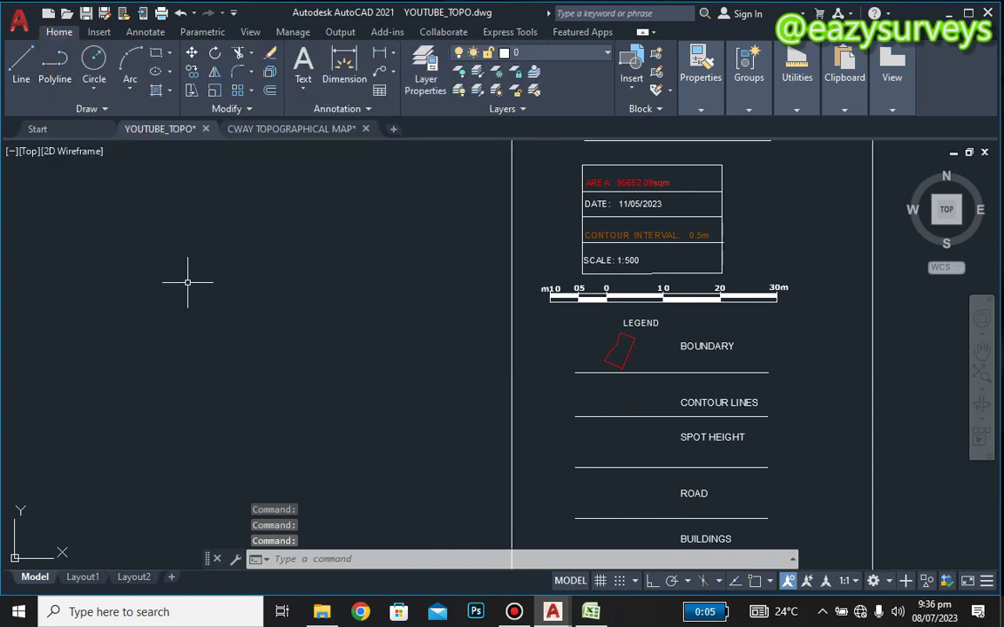
pyautogui.scroll(-3, 188, 282)
# Step: Zoom to the BDP6 corner and window-select the 271.424 and 272.021 spot heights with their markers
pyautogui.scroll(2, 872, 427)
pyautogui.scroll(-2, 741, 370)
pyautogui.scroll(-2, 644, 366)
pyautogui.scroll(5, 313, 294)
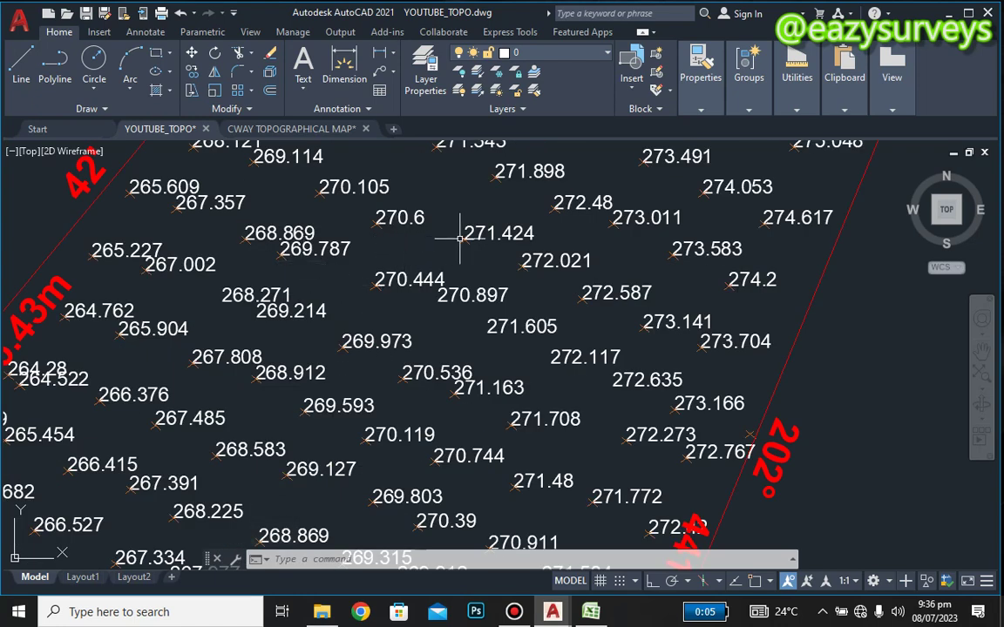
pyautogui.moveTo(471, 225)
pyautogui.mouseDown(button='middle')
pyautogui.moveTo(464, 266)
pyautogui.moveTo(449, 267)
pyautogui.mouseUp(button='middle')
pyautogui.click(437, 263)
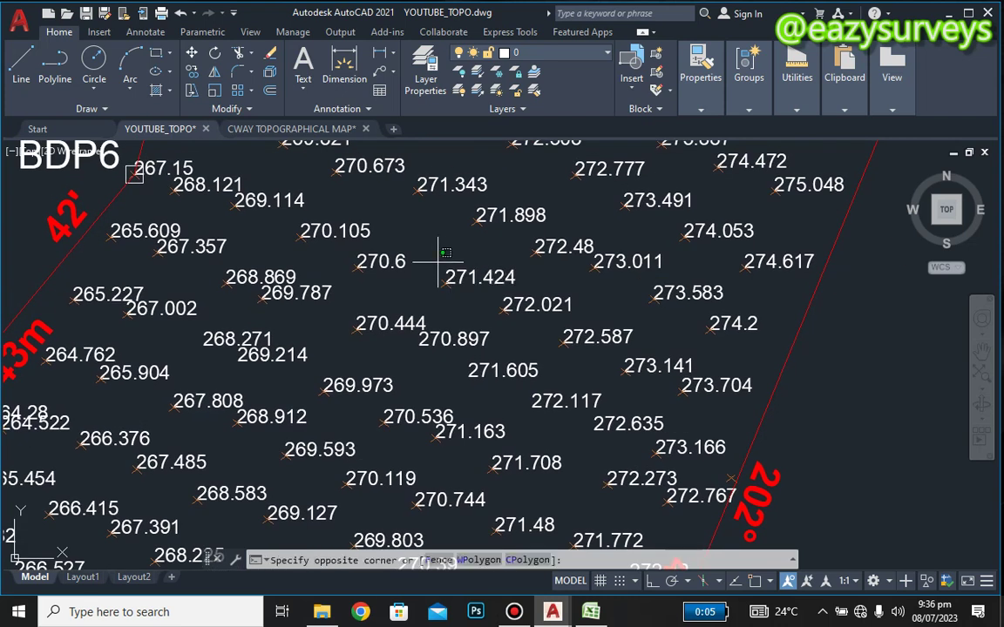
pyautogui.click(554, 332)
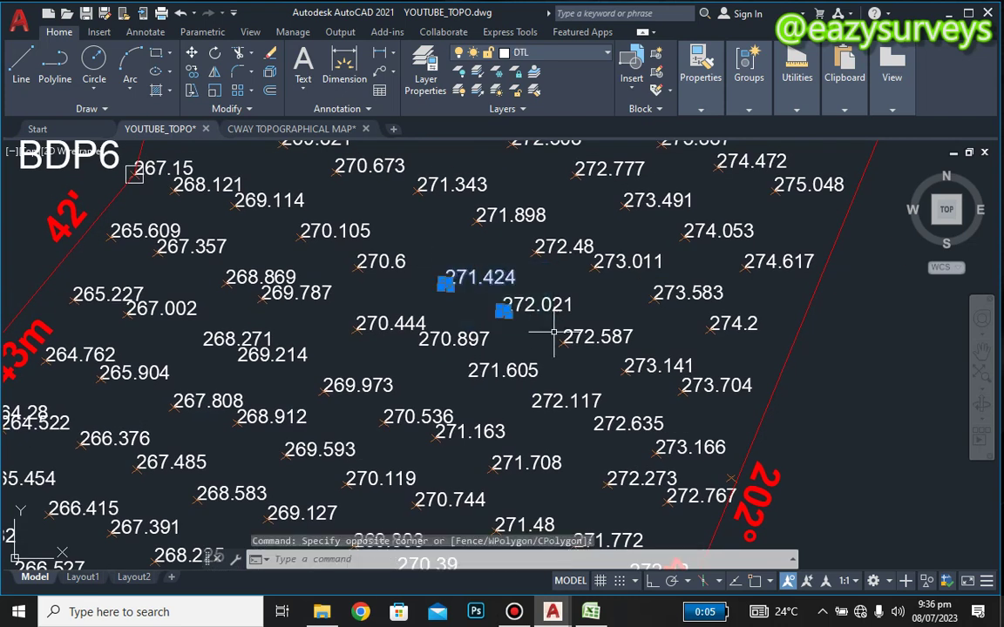
pyautogui.click(540, 334)
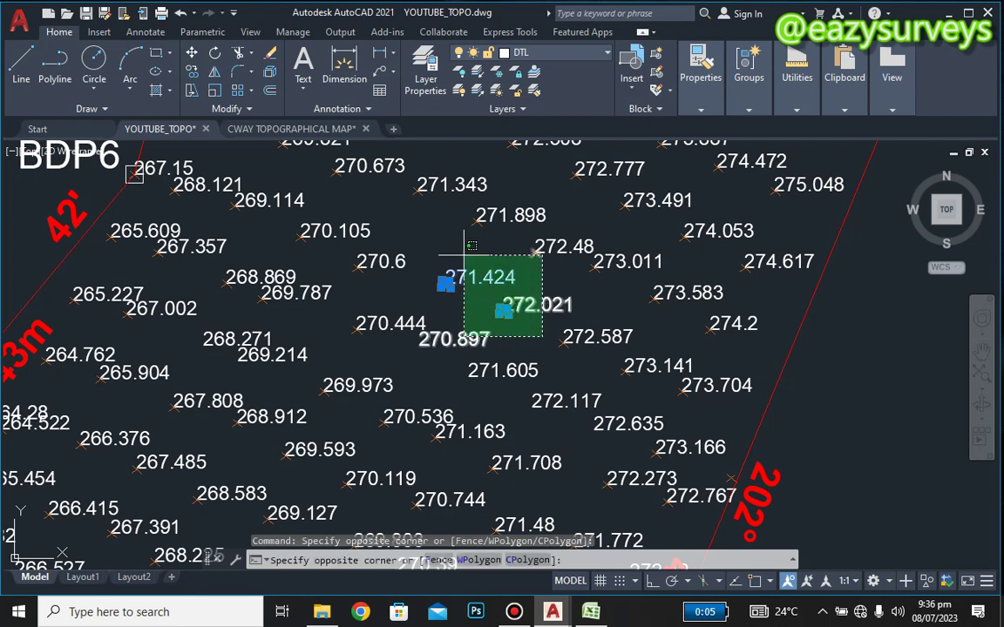
pyautogui.click(491, 277)
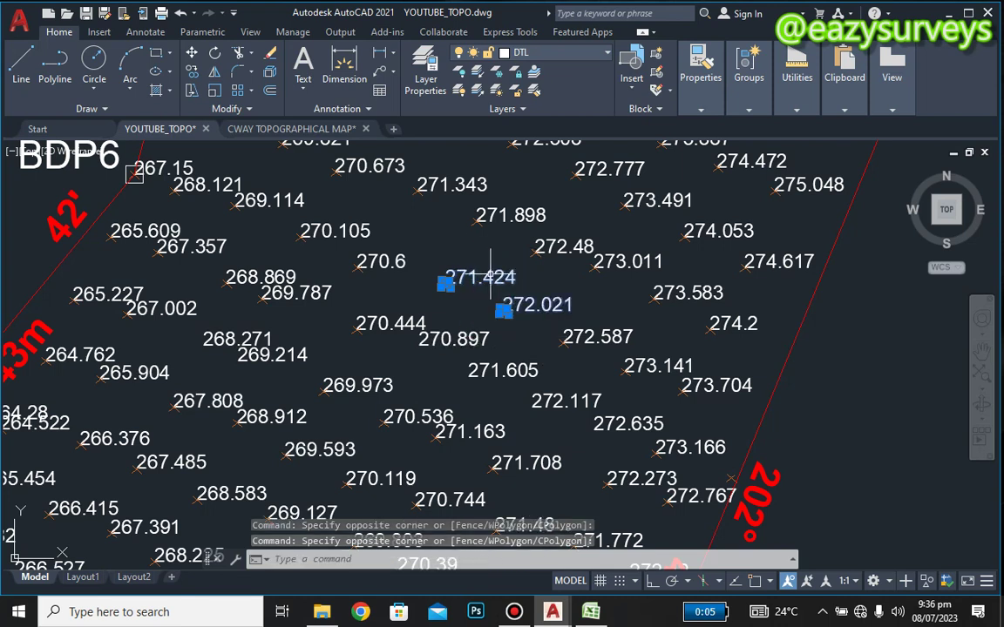
# Step: Copy the six selected spot-height objects to the clipboard
pyautogui.rightClick(491, 277)
pyautogui.moveTo(555, 293)
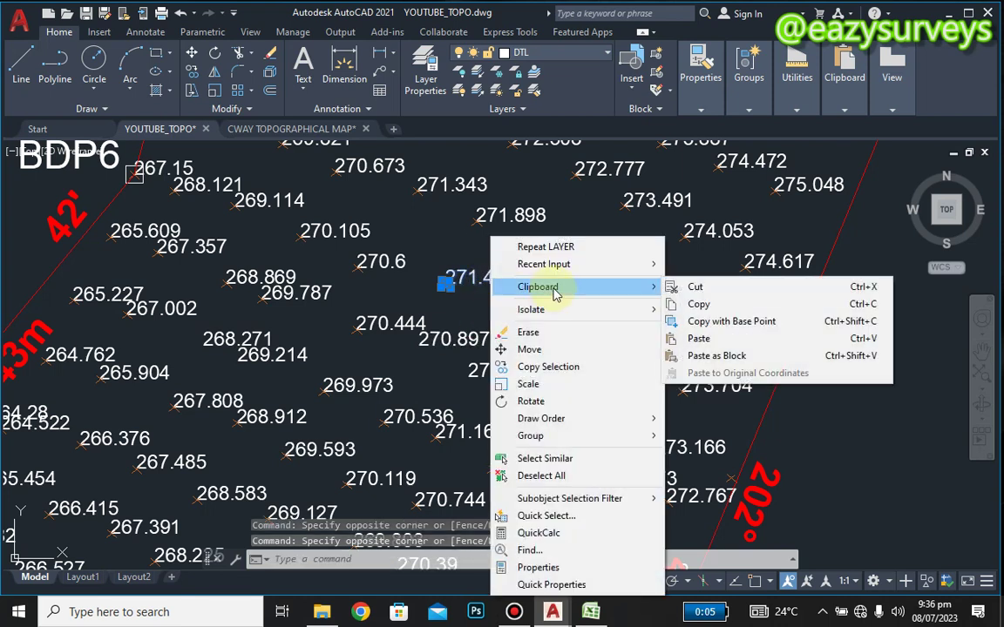
pyautogui.click(698, 304)
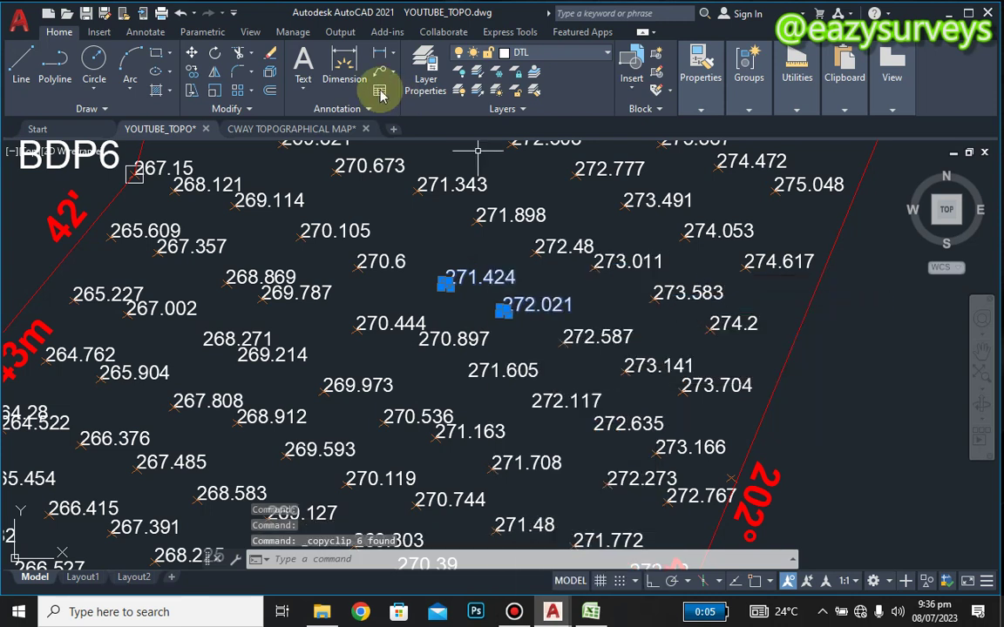
pyautogui.click(426, 78)
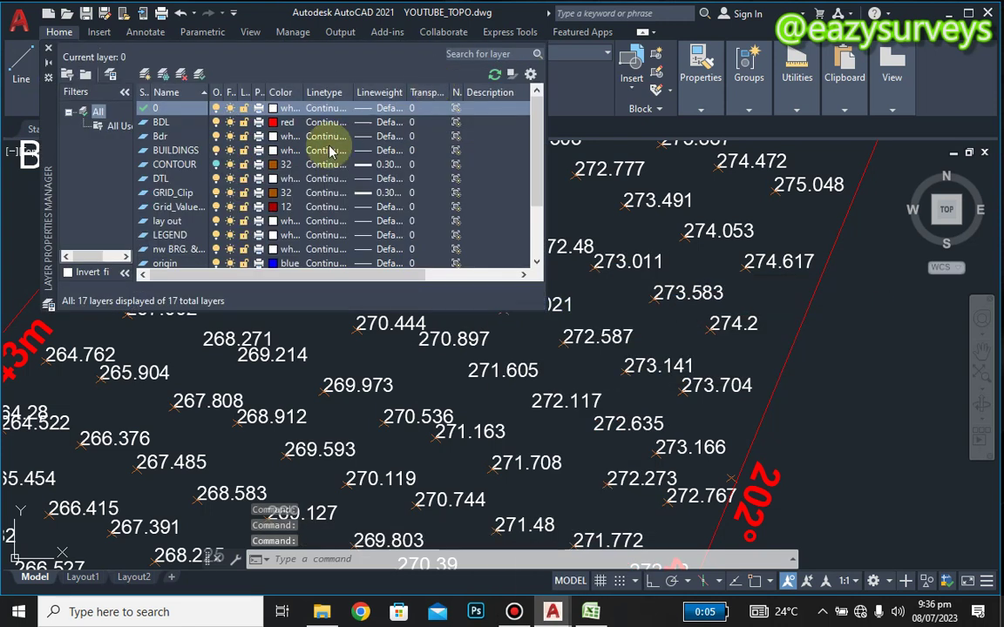
# Step: Switch the CONTOUR layer back on
pyautogui.click(217, 165)
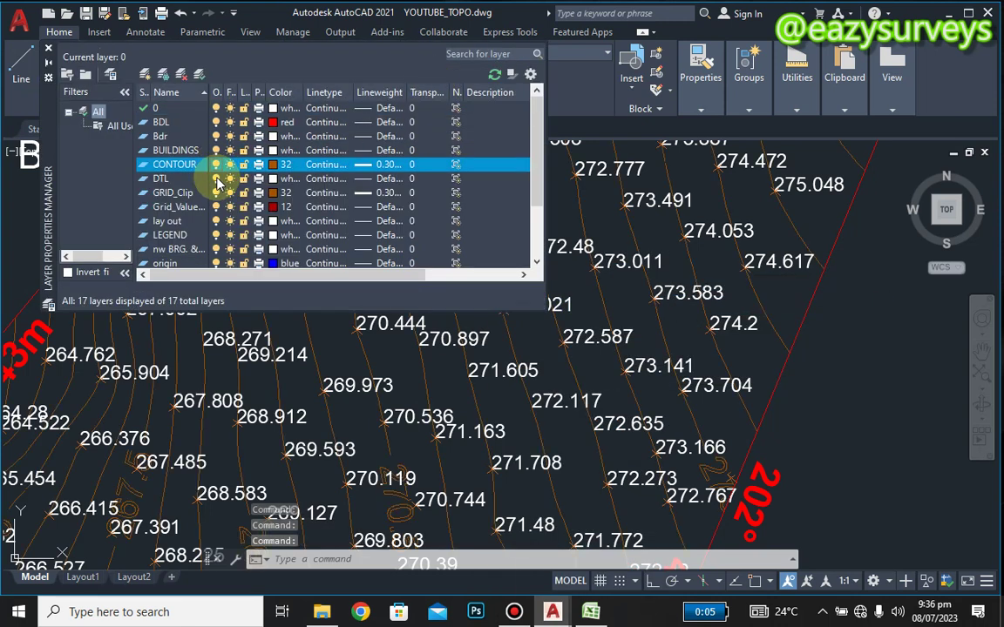
pyautogui.scroll(-1, 200, 179)
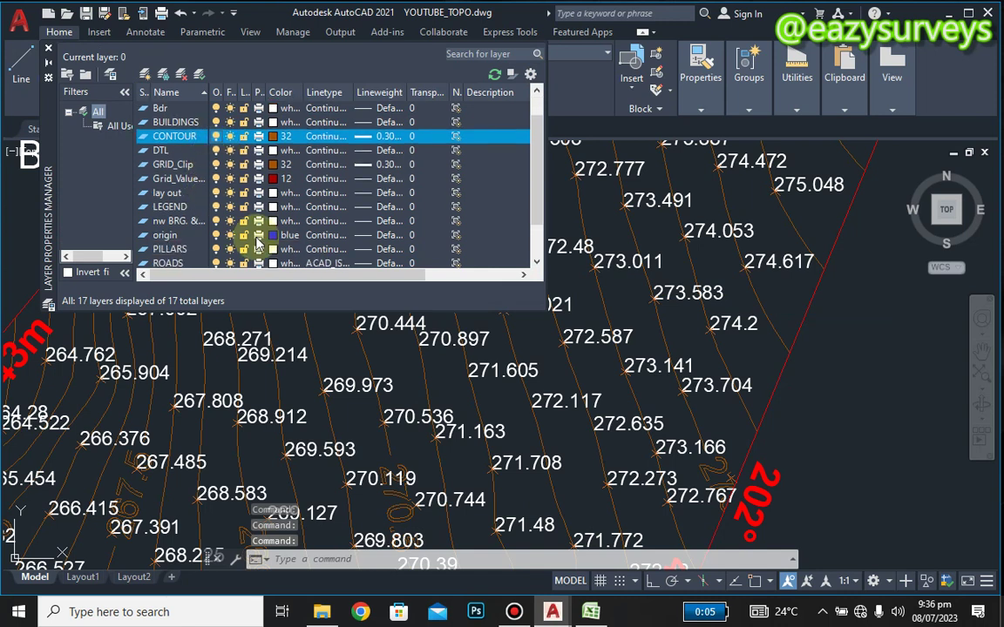
pyautogui.scroll(-2, 833, 408)
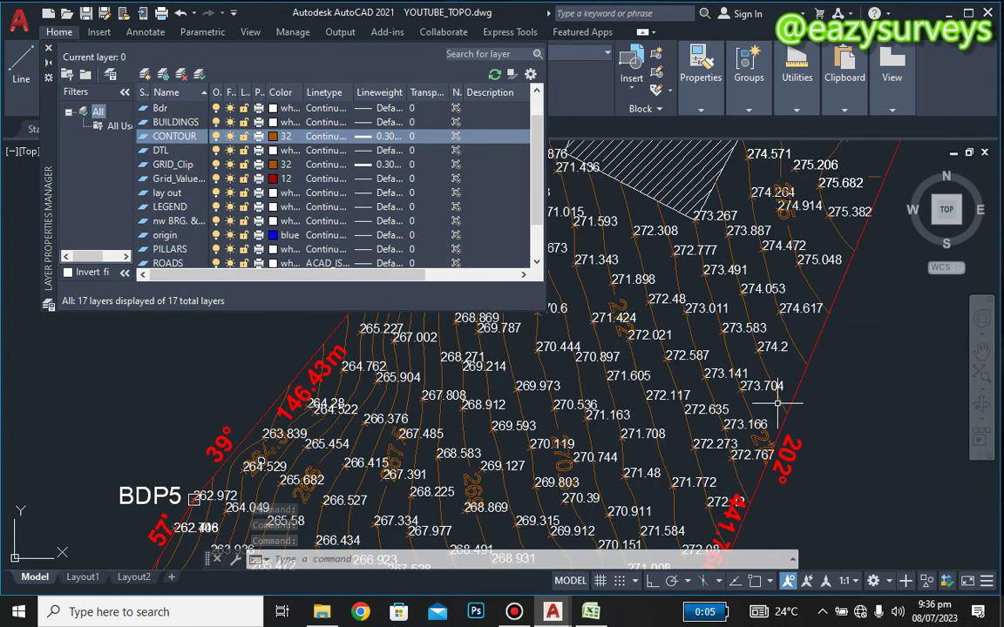
# Step: Close the Layer Properties Manager and frame the contoured survey beside the map sheet
pyautogui.moveTo(778, 402); pyautogui.dragTo(213, 313, button='middle')
pyautogui.scroll(-5, 503, 341)
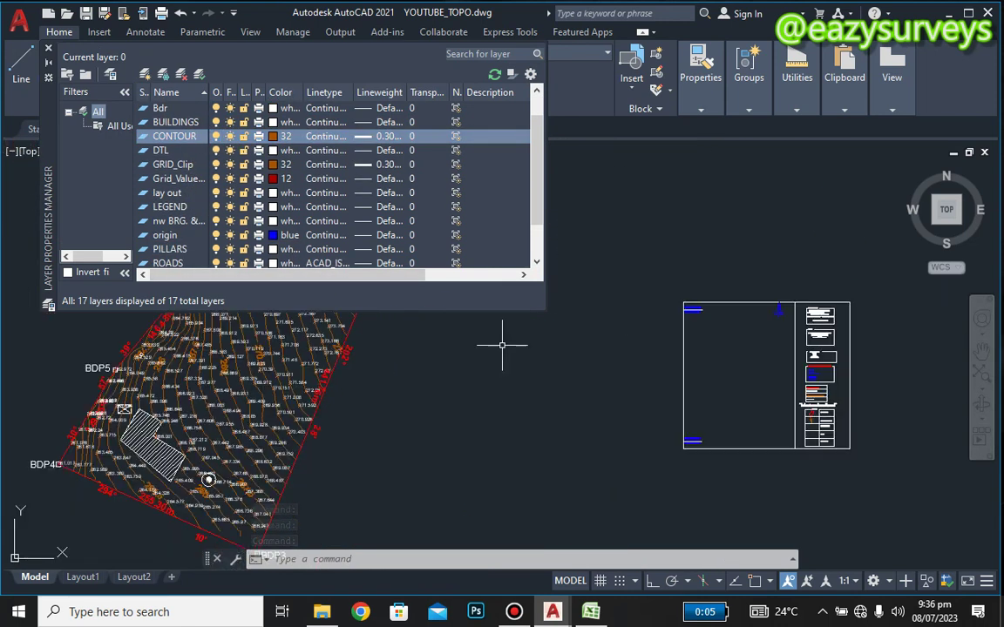
pyautogui.click(49, 52)
pyautogui.moveTo(757, 435); pyautogui.dragTo(545, 408, button='middle')
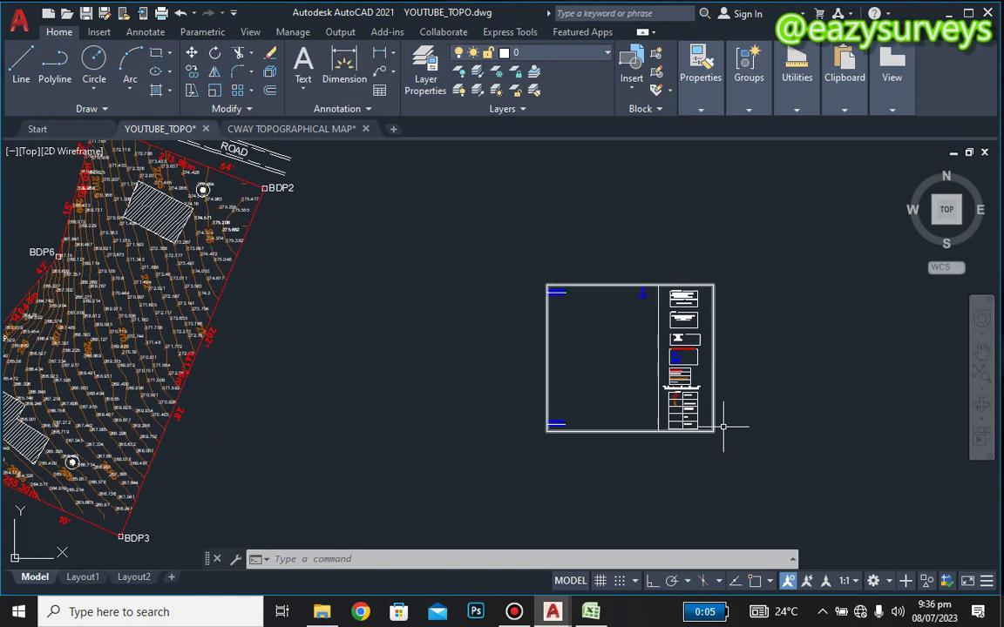
pyautogui.scroll(4, 706, 415)
# Step: Paste the spot heights 271.424 and 272.021 near the sheet and scale them down
pyautogui.scroll(4, 660, 412)
pyautogui.scroll(-6, 660, 410)
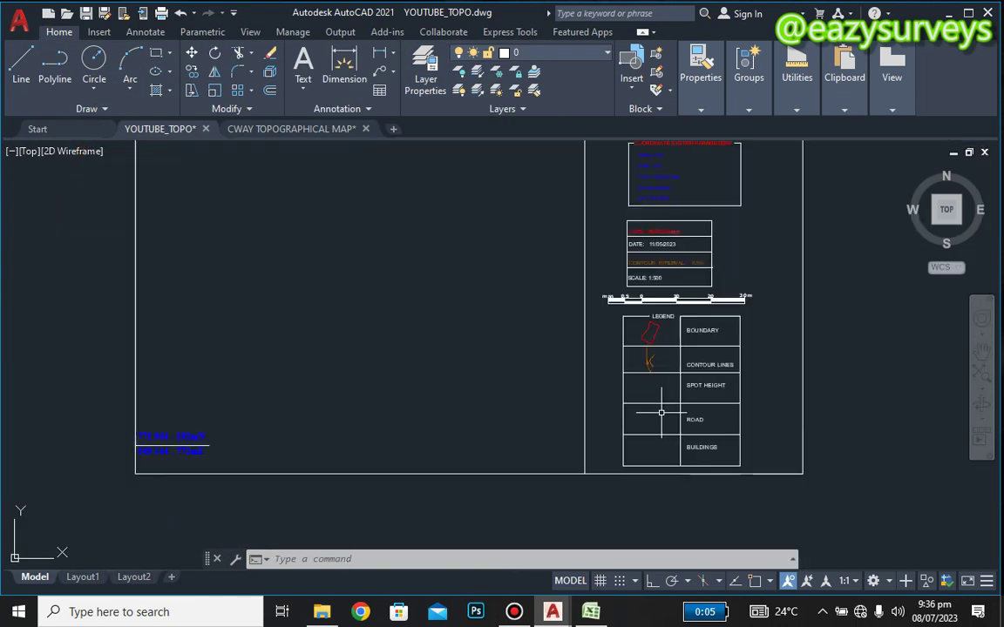
pyautogui.scroll(3, 756, 403)
pyautogui.hotkey('ctrl', 'v')
pyautogui.click(707, 334)
pyautogui.click(708, 336)
pyautogui.click(874, 425)
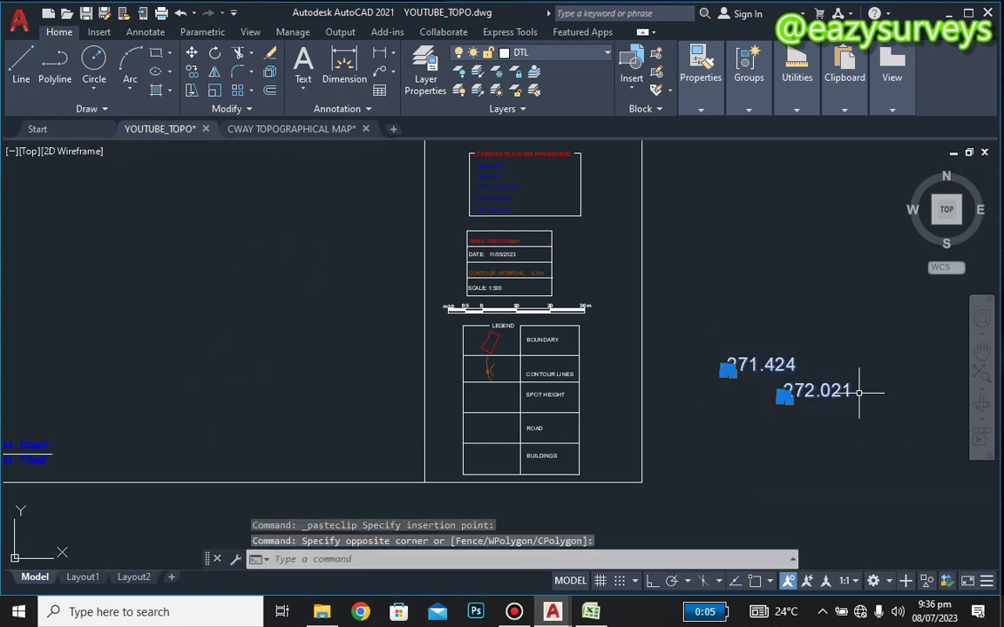
pyautogui.click(216, 92)
pyautogui.click(807, 426)
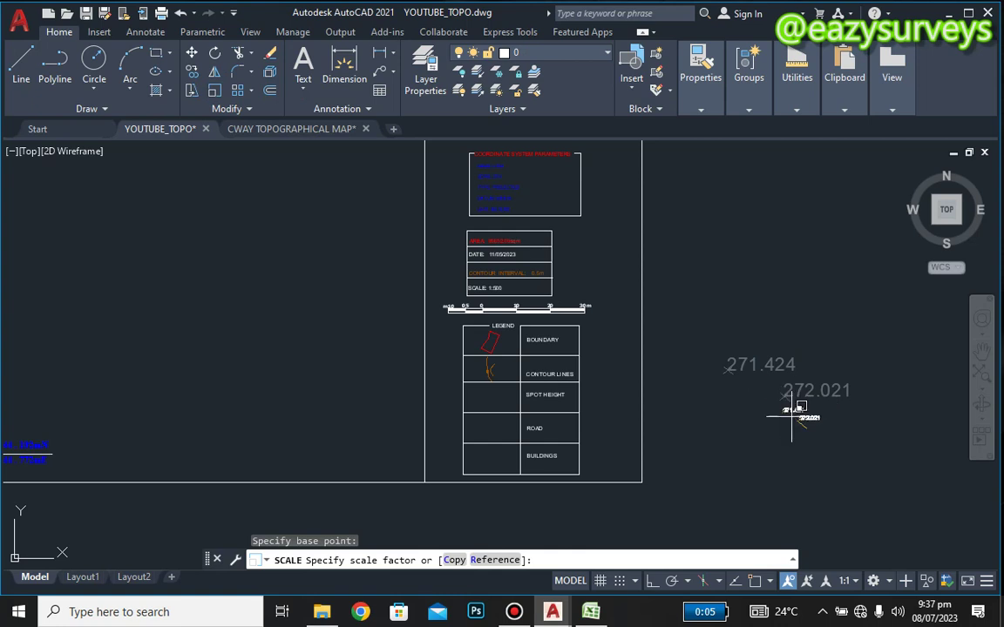
pyautogui.click(791, 415)
# Step: Move the scaled spot heights into the legend's SPOT HEIGHT cell
pyautogui.click(776, 393)
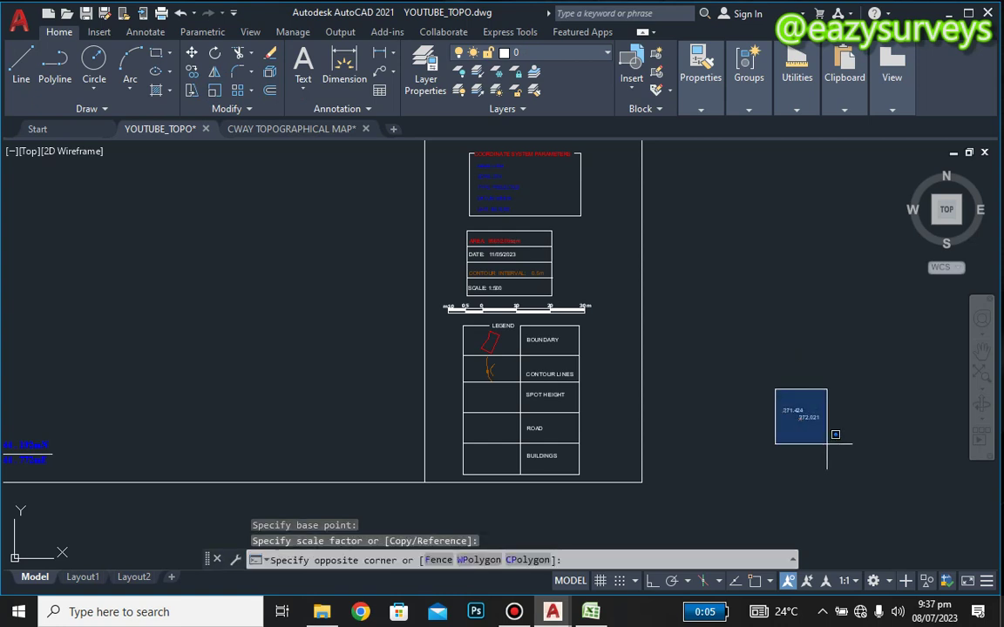
pyautogui.click(822, 431)
pyautogui.rightClick(847, 448)
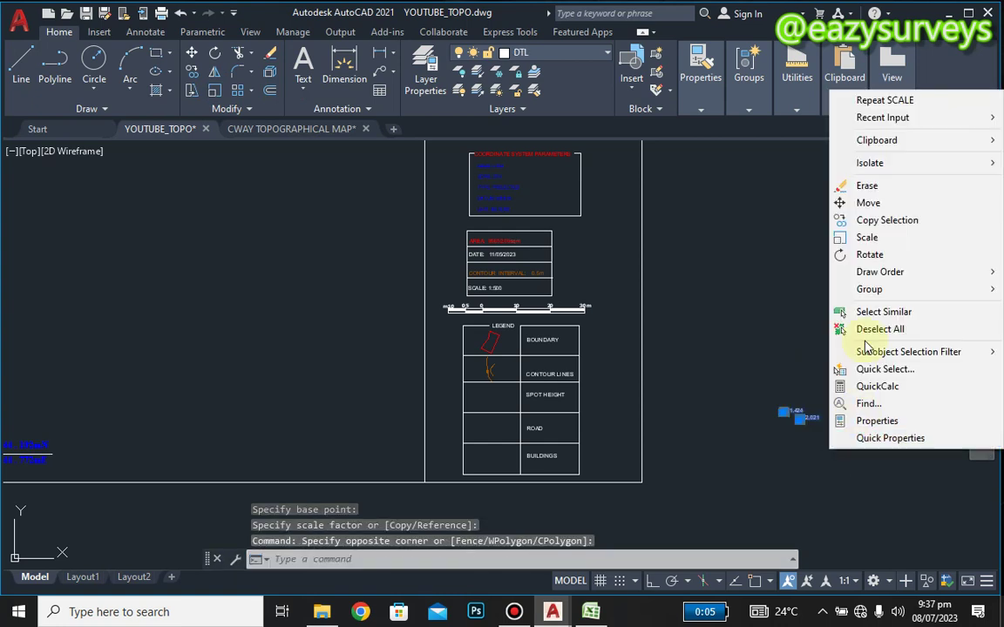
pyautogui.click(868, 203)
pyautogui.click(852, 428)
pyautogui.scroll(5, 549, 399)
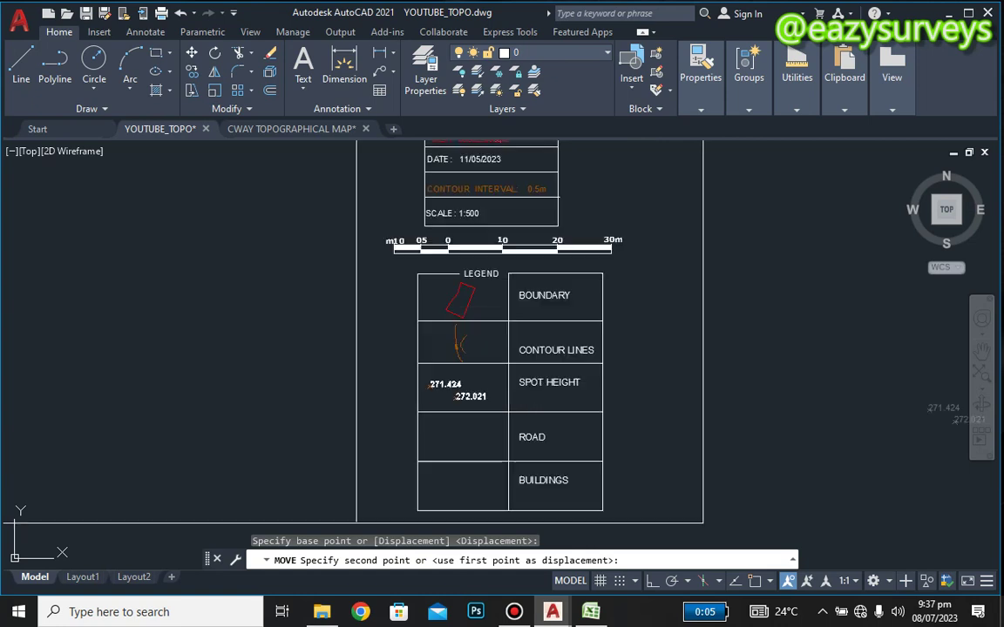
pyautogui.click(549, 403)
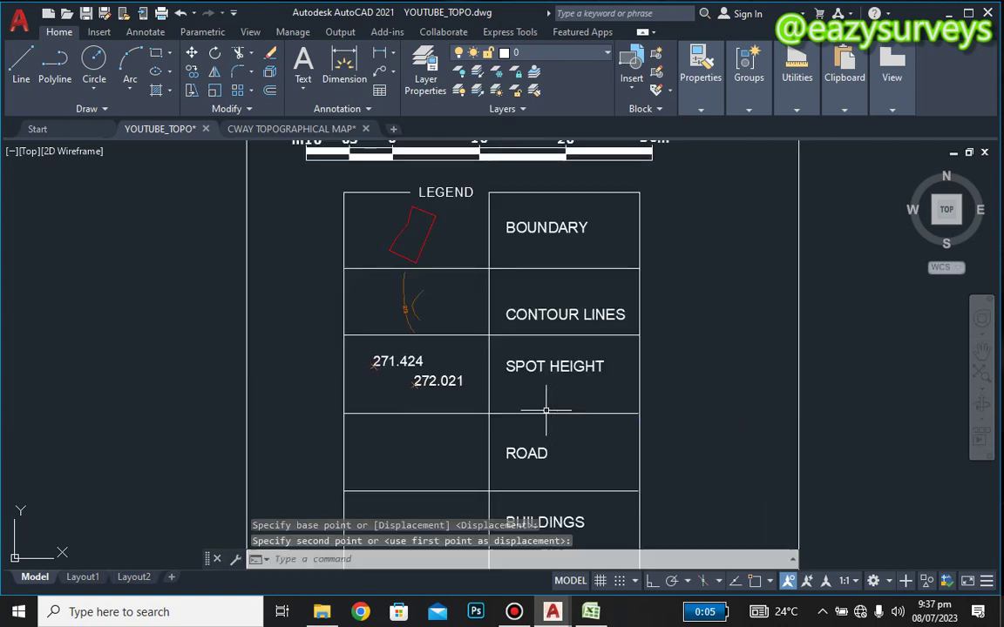
pyautogui.scroll(-6, 543, 462)
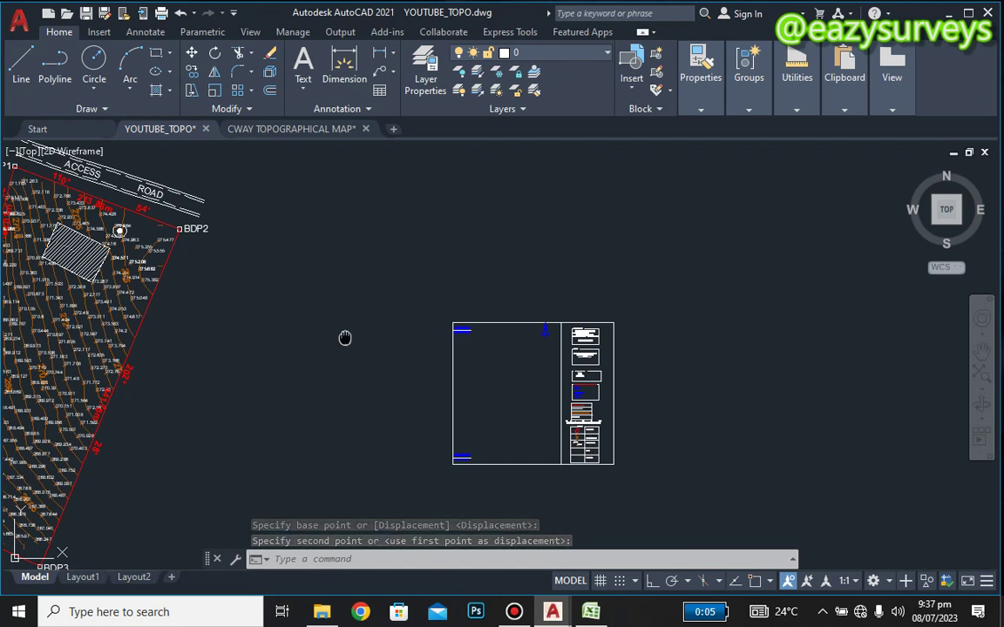
pyautogui.moveTo(345, 341); pyautogui.dragTo(526, 452, button='middle')
pyautogui.scroll(2, 383, 307)
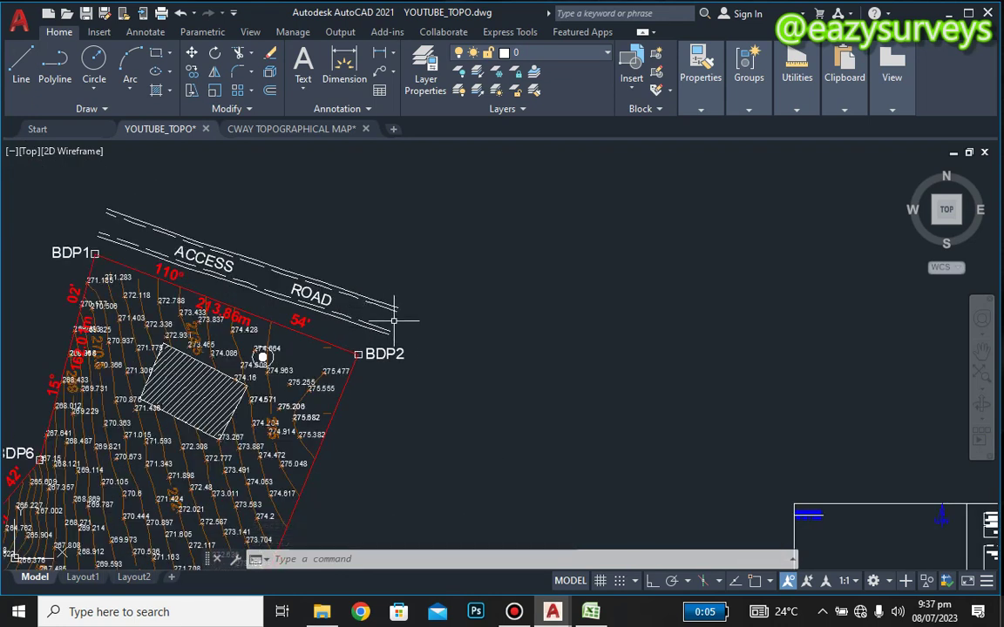
pyautogui.click(388, 320)
pyautogui.click(379, 278)
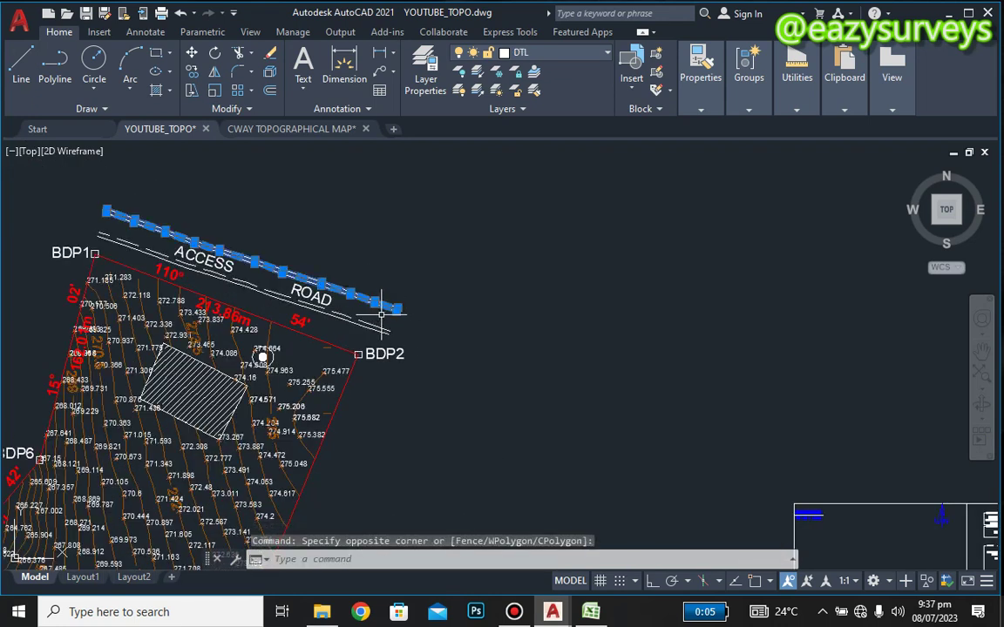
pyautogui.click(379, 315)
pyautogui.click(358, 327)
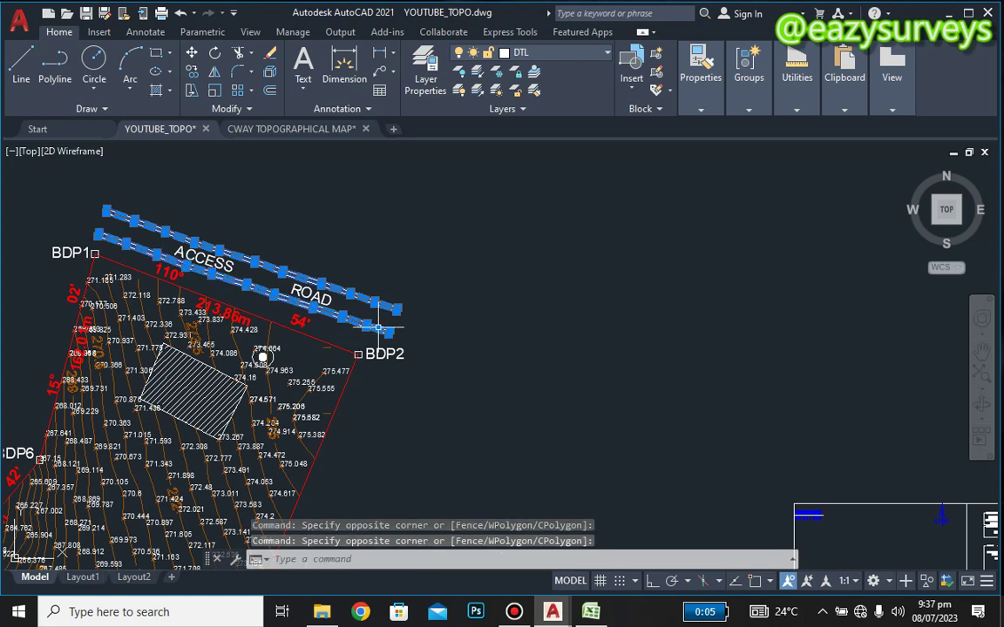
pyautogui.scroll(-4, 444, 324)
pyautogui.scroll(6, 386, 310)
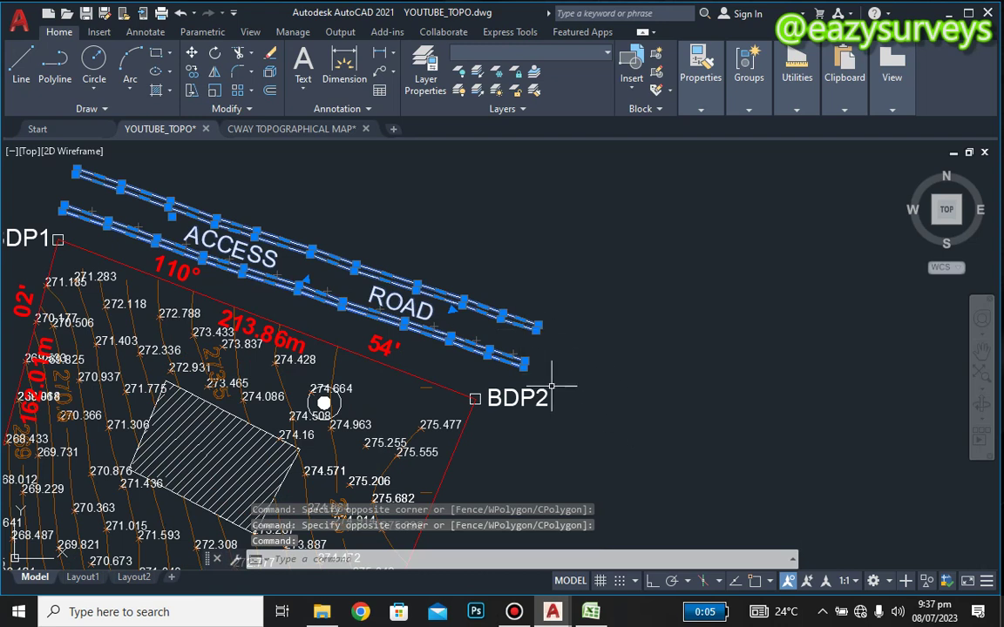
pyautogui.scroll(-6, 422, 344)
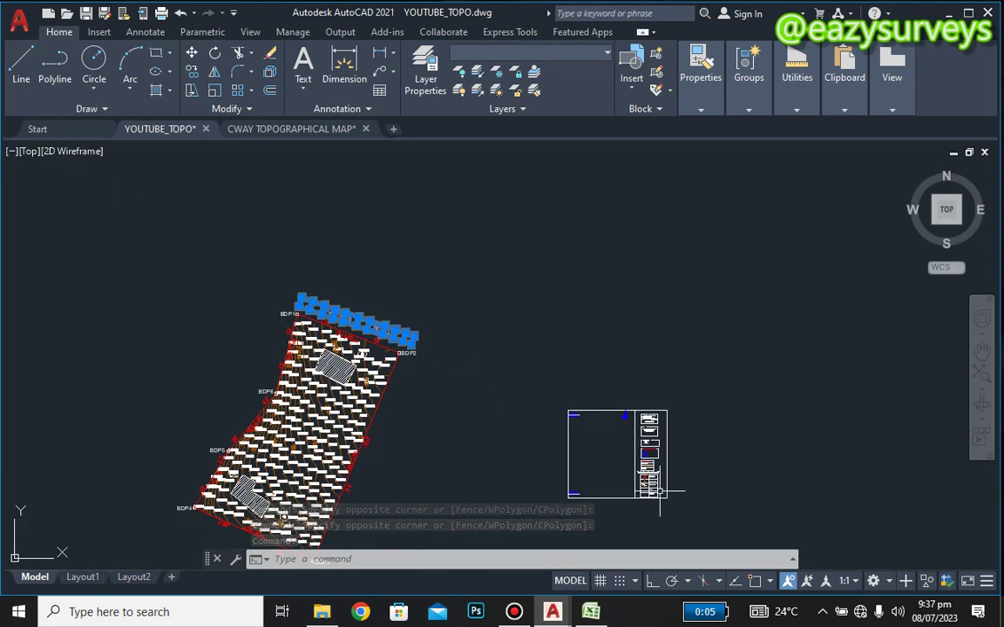
pyautogui.moveTo(650, 477); pyautogui.dragTo(571, 435, button='middle')
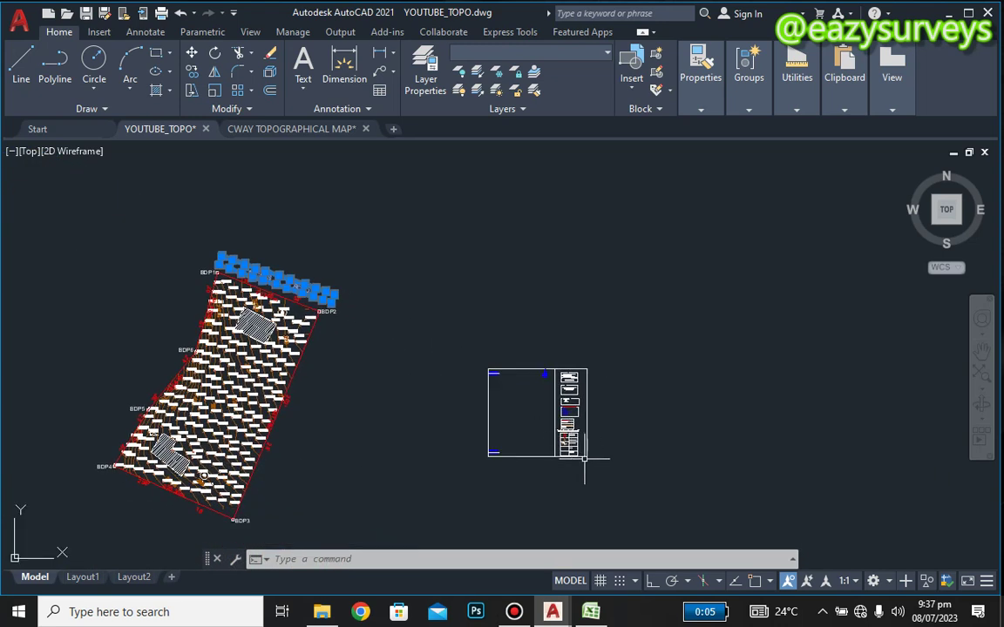
pyautogui.scroll(5, 585, 459)
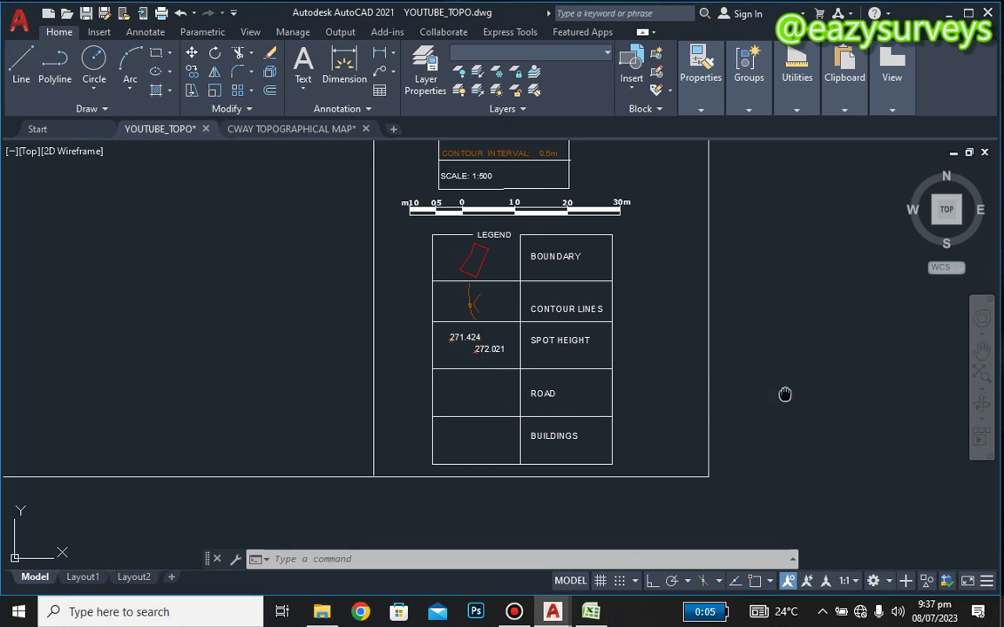
pyautogui.moveTo(785, 394); pyautogui.dragTo(521, 430, button='middle')
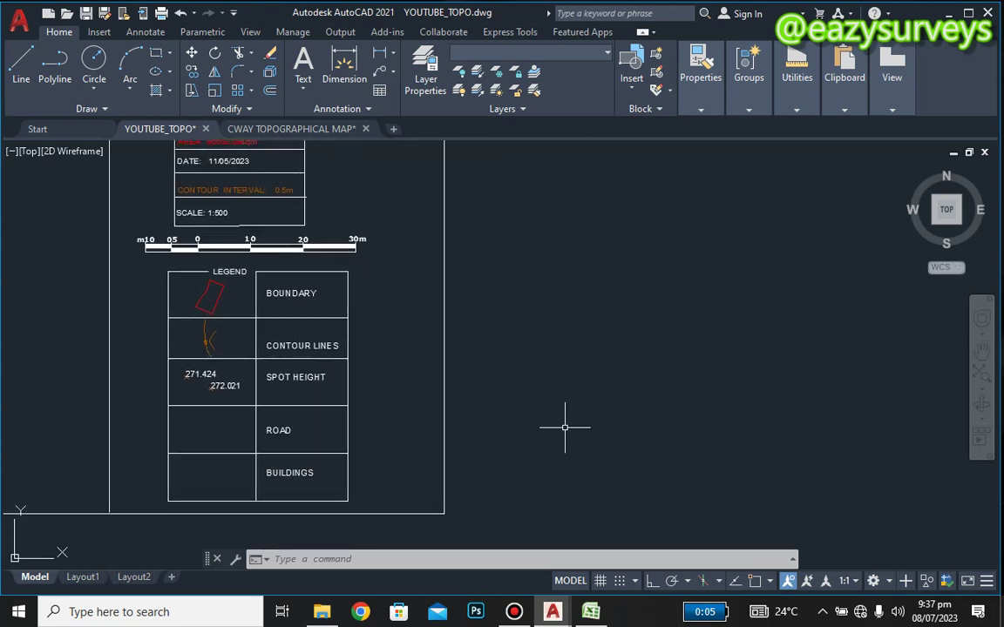
# Step: Cancel a stray spot-height paste and copy the ACCESS ROAD lines and label to the clipboard
pyautogui.hotkey('ctrl', 'v')
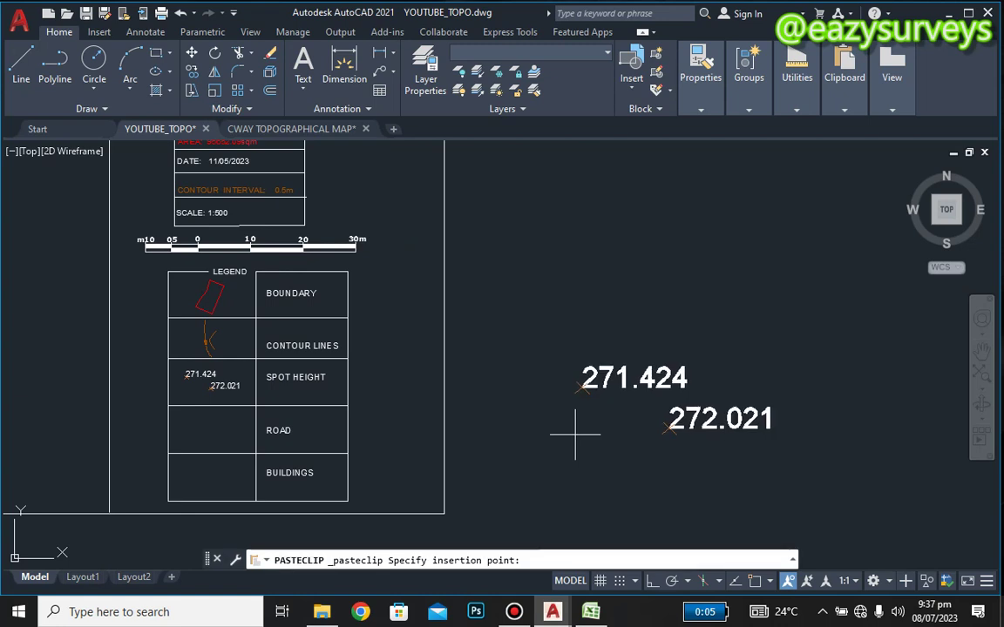
pyautogui.press('Escape')
pyautogui.scroll(-6, 596, 432)
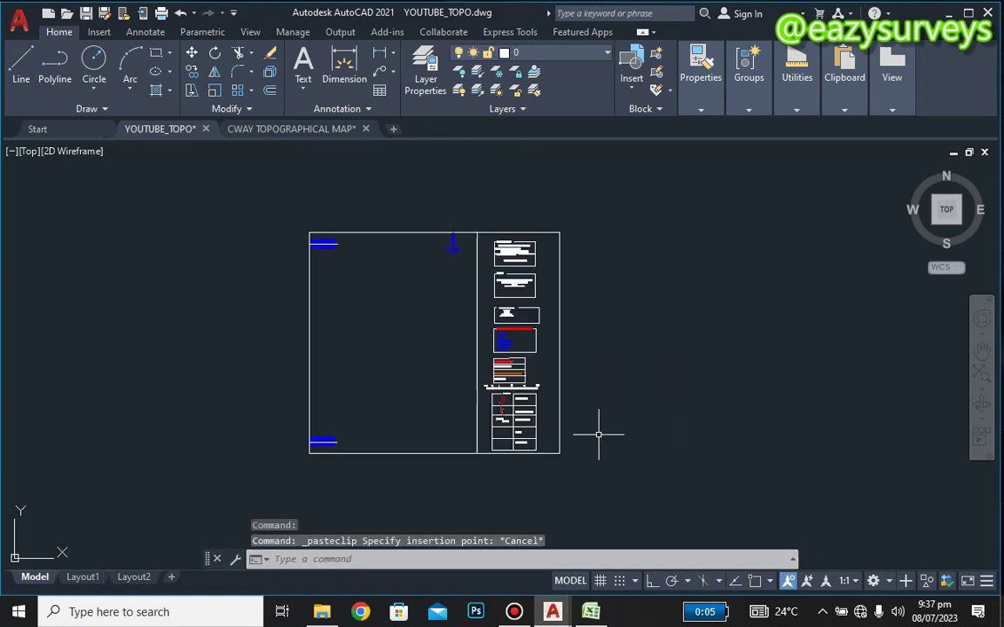
pyautogui.scroll(6, 409, 330)
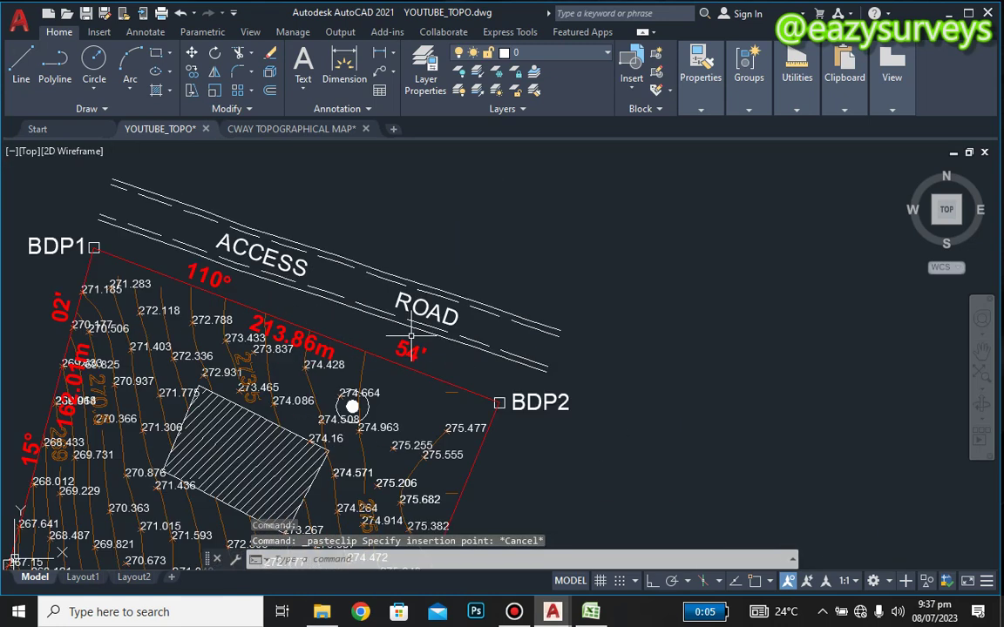
pyautogui.click(514, 366)
pyautogui.click(429, 282)
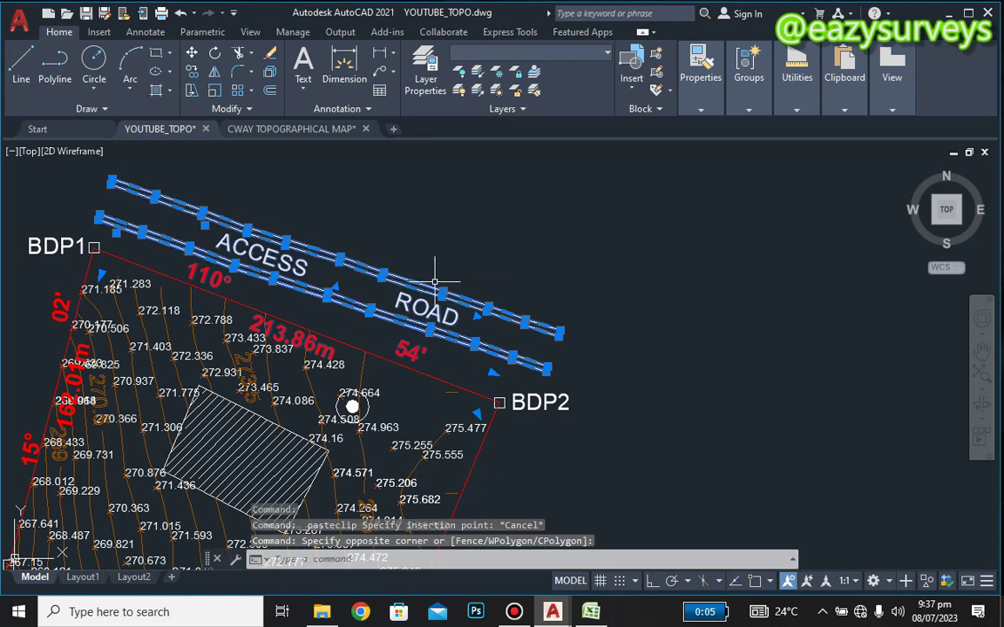
pyautogui.press('Escape')
pyautogui.click(445, 262)
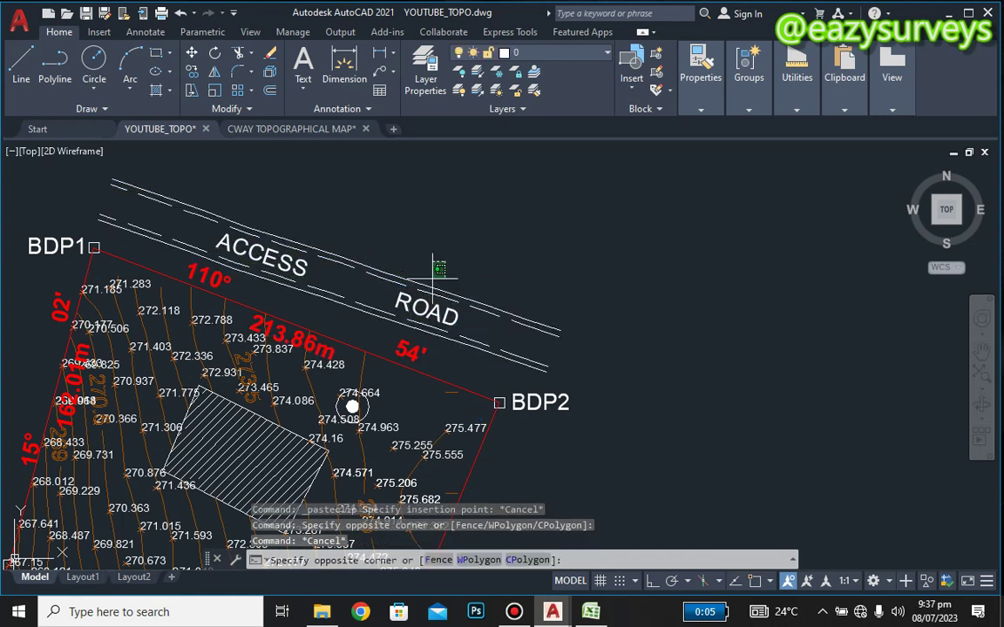
pyautogui.click(379, 318)
pyautogui.rightClick(516, 281)
pyautogui.moveTo(573, 295)
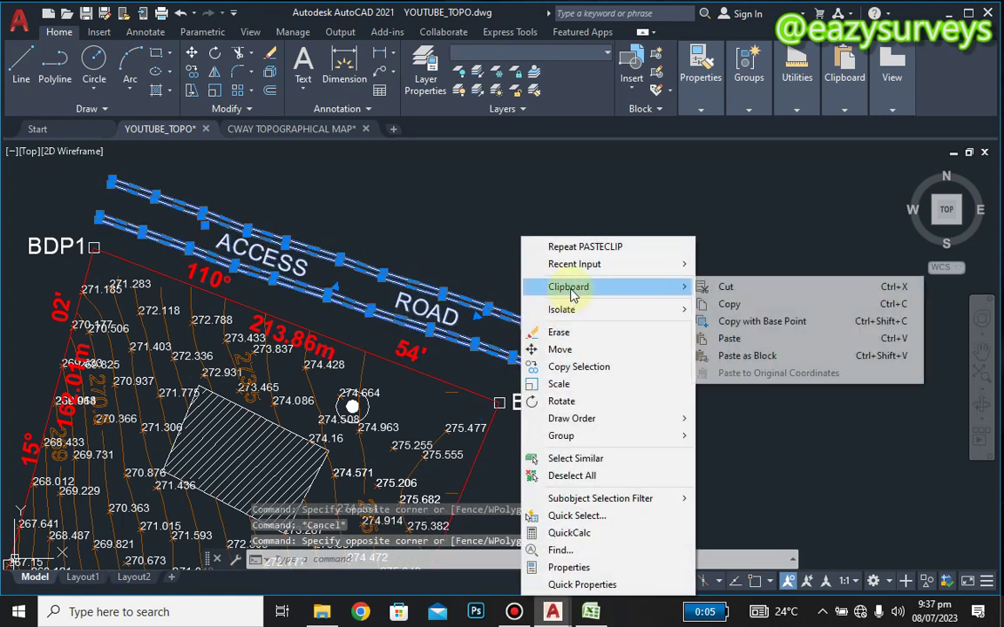
pyautogui.click(729, 304)
# Step: Paste the copied access road beside the map sheet
pyautogui.scroll(-8, 717, 307)
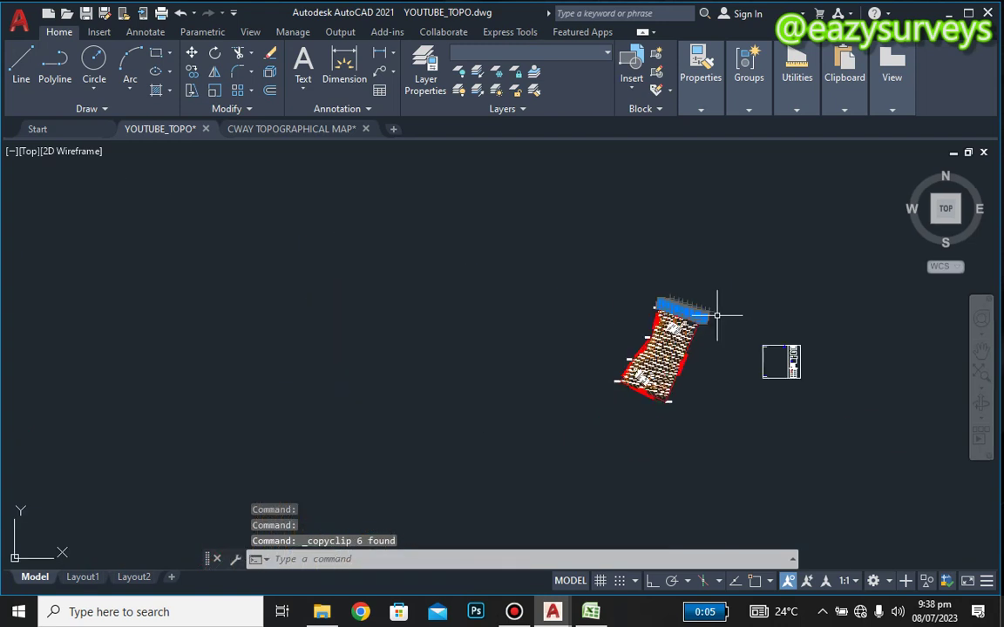
pyautogui.scroll(-1, 717, 315)
pyautogui.scroll(10, 750, 340)
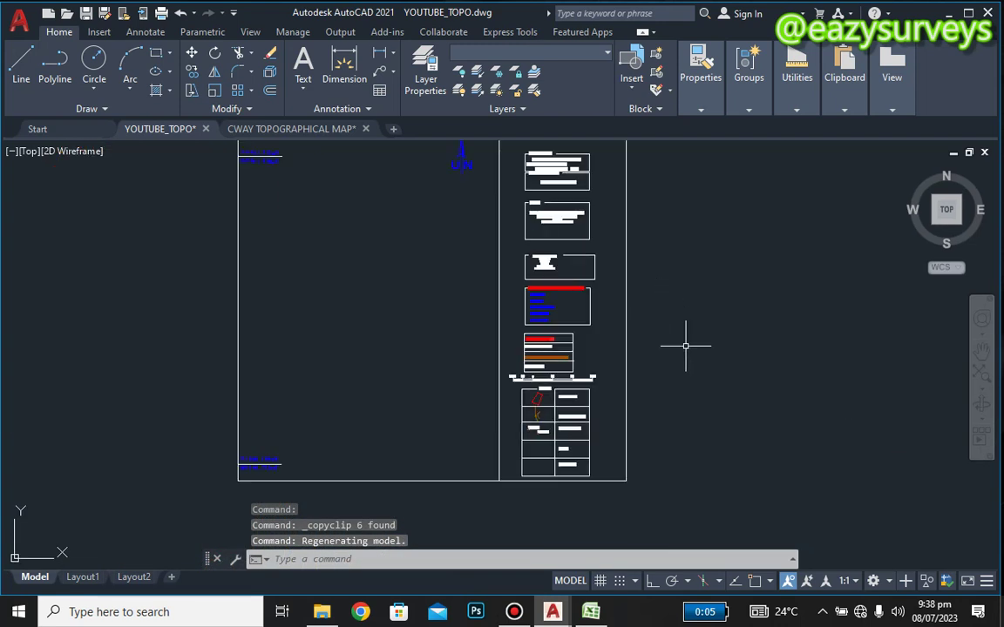
pyautogui.hotkey('ctrl', 'v')
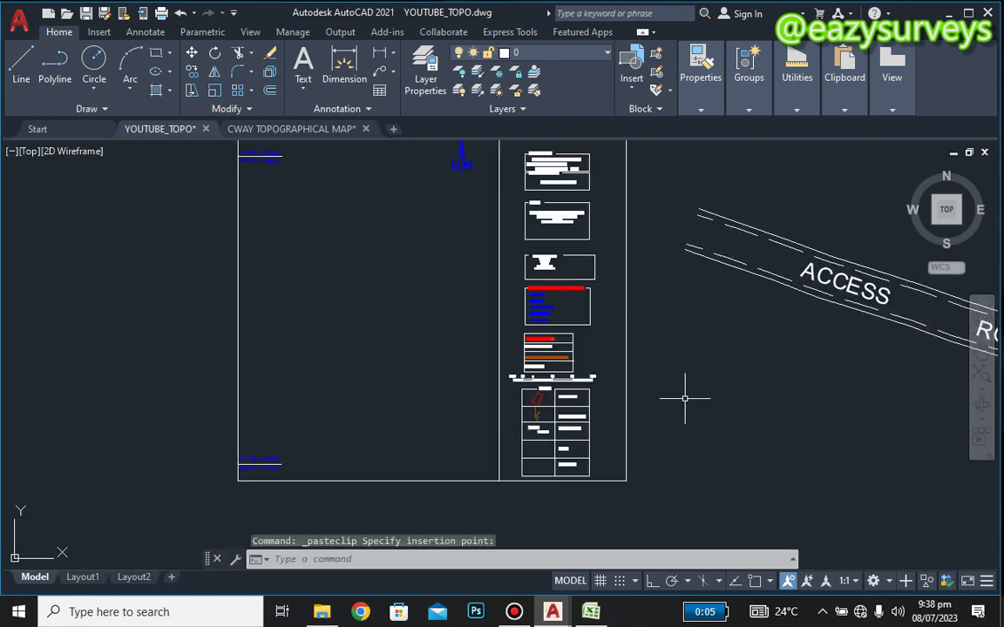
pyautogui.scroll(-3, 741, 351)
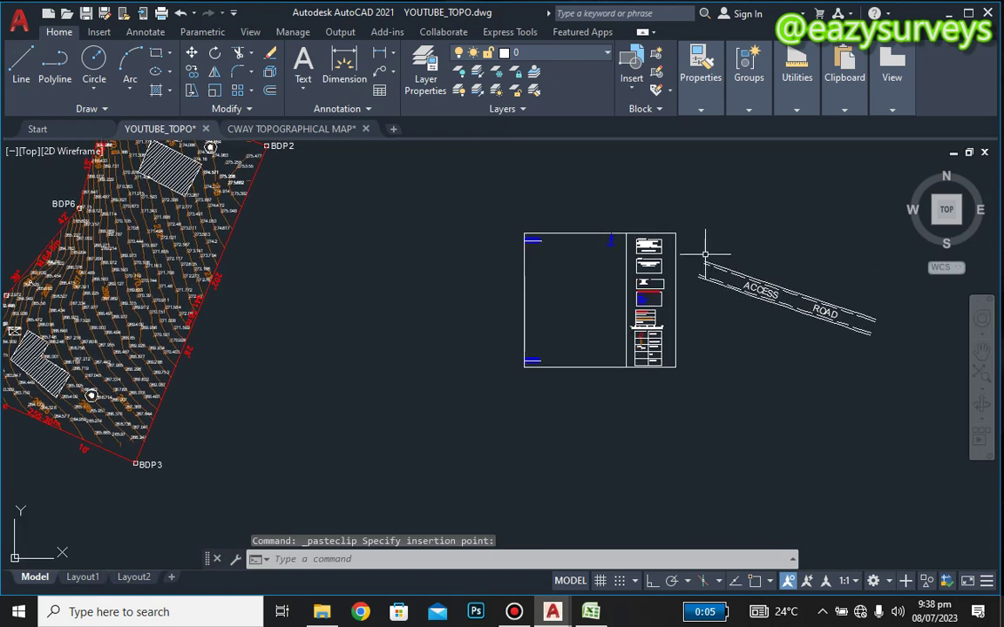
pyautogui.doubleClick(704, 255)
# Step: Scale the pasted ACCESS ROAD copy down to a small size
pyautogui.click(906, 351)
pyautogui.click(895, 386)
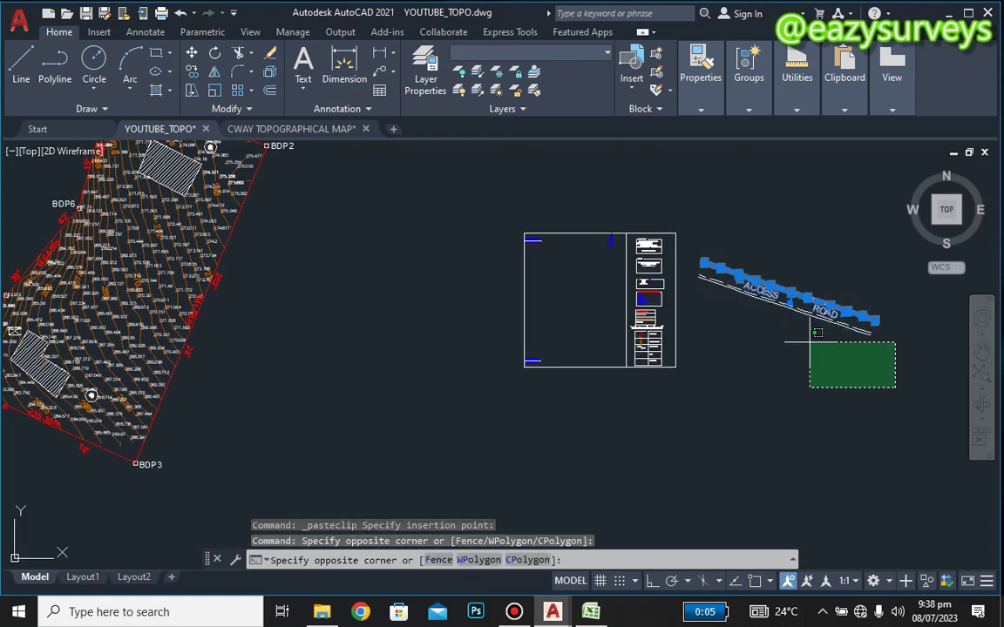
pyautogui.click(724, 267)
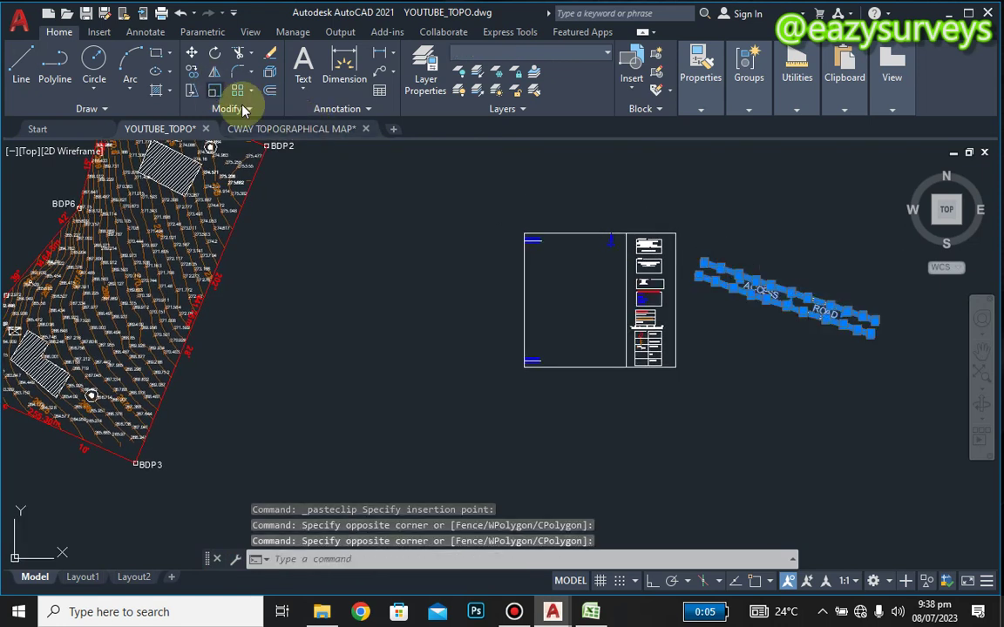
pyautogui.click(215, 91)
pyautogui.click(770, 297)
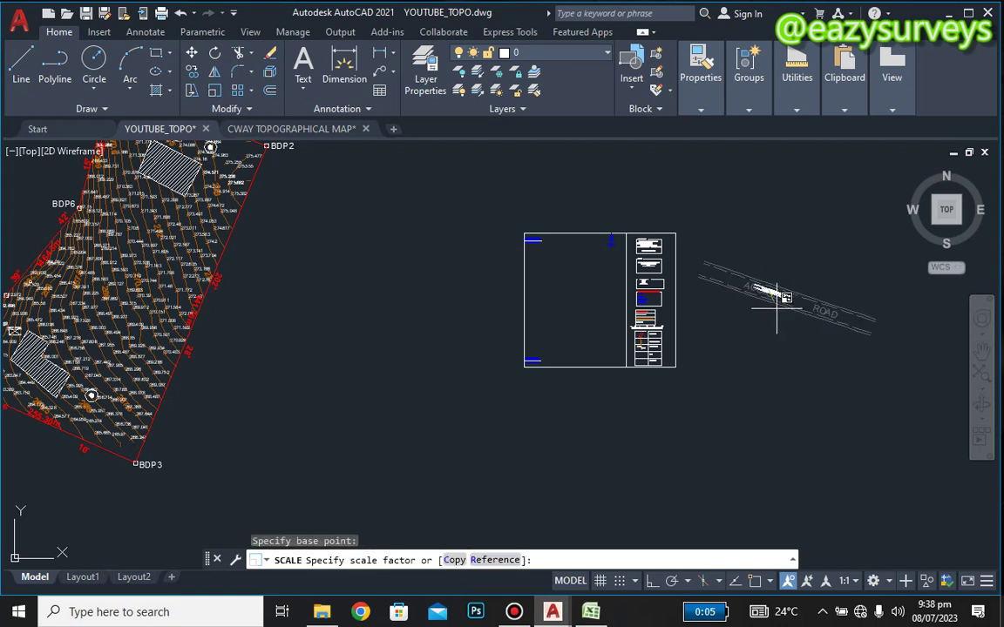
pyautogui.click(773, 301)
# Step: Scale the road copy down further to a short stub
pyautogui.scroll(5, 772, 296)
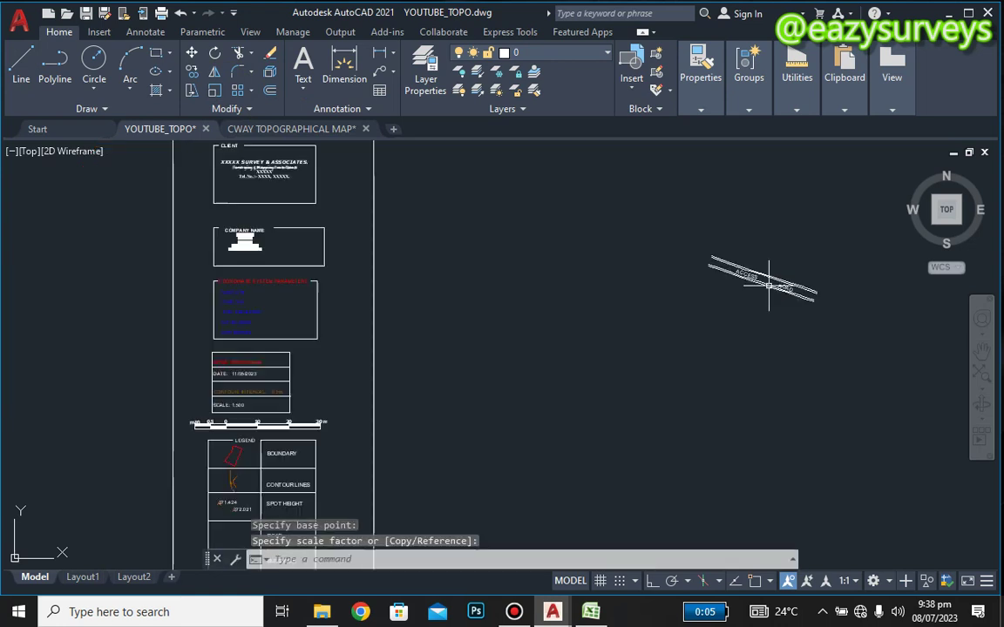
pyautogui.moveTo(690, 320); pyautogui.dragTo(665, 260, button='middle')
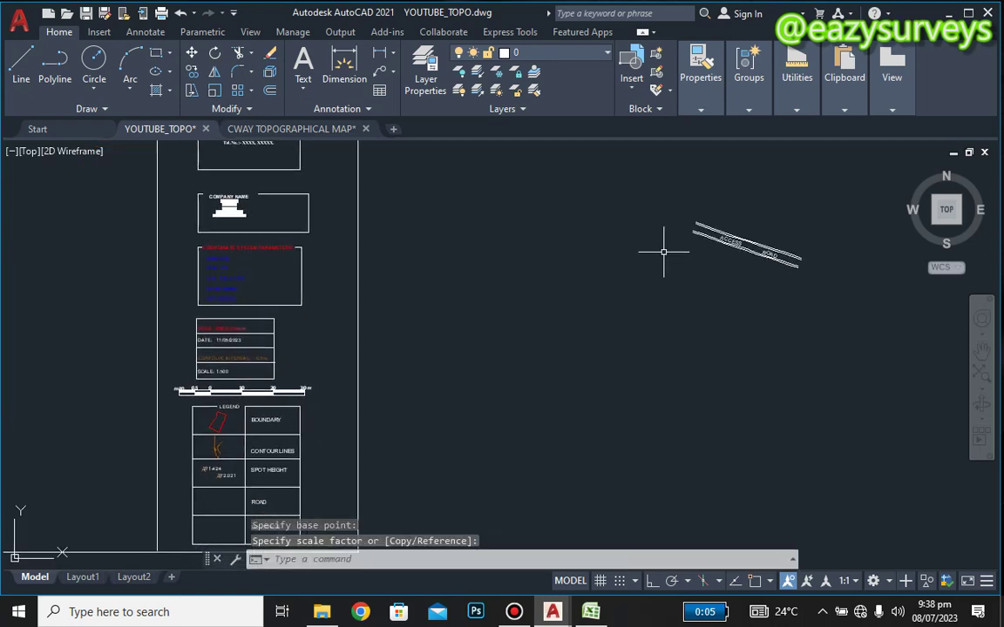
pyautogui.click(676, 203)
pyautogui.click(804, 275)
pyautogui.rightClick(837, 297)
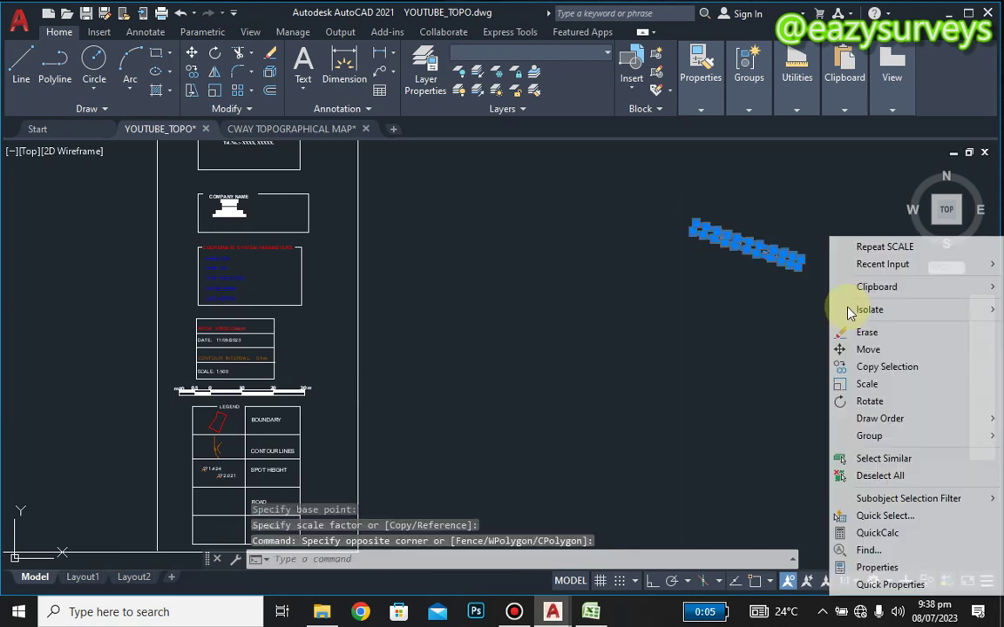
pyautogui.click(869, 384)
pyautogui.click(793, 259)
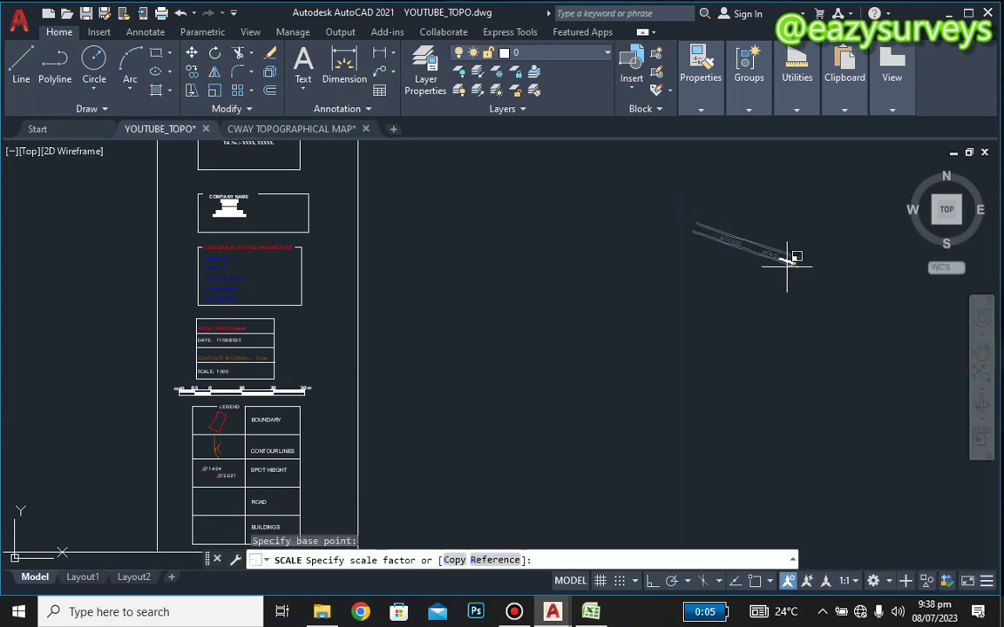
pyautogui.click(782, 259)
# Step: Move the road stub into the legend's ROAD cell
pyautogui.click(768, 233)
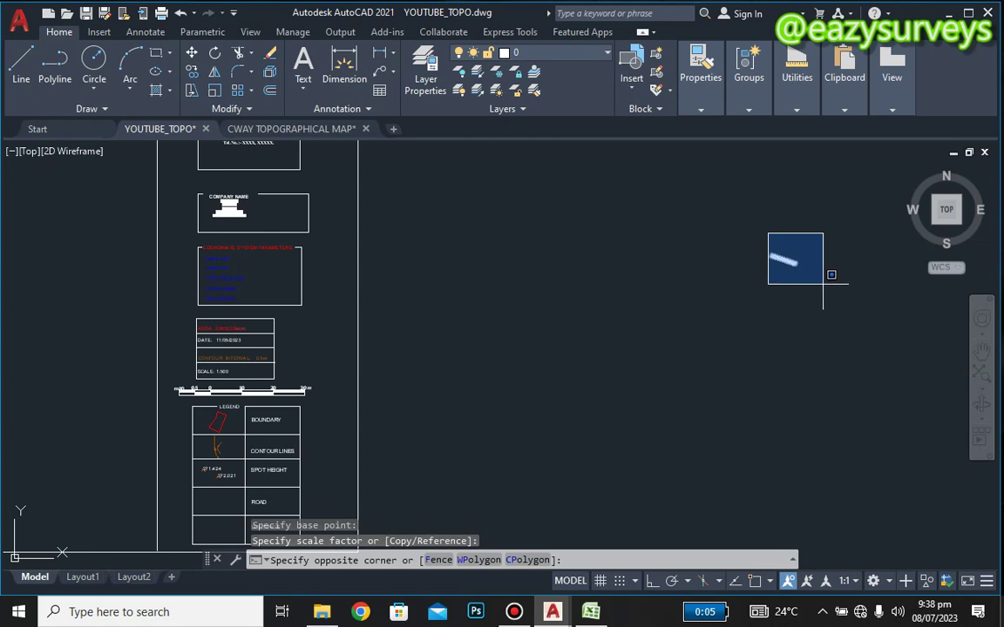
pyautogui.click(824, 279)
pyautogui.rightClick(824, 279)
pyautogui.click(862, 349)
pyautogui.click(791, 259)
pyautogui.moveTo(360, 447)
pyautogui.mouseDown(button='middle')
pyautogui.moveTo(350, 457)
pyautogui.moveTo(551, 321)
pyautogui.mouseUp(button='middle')
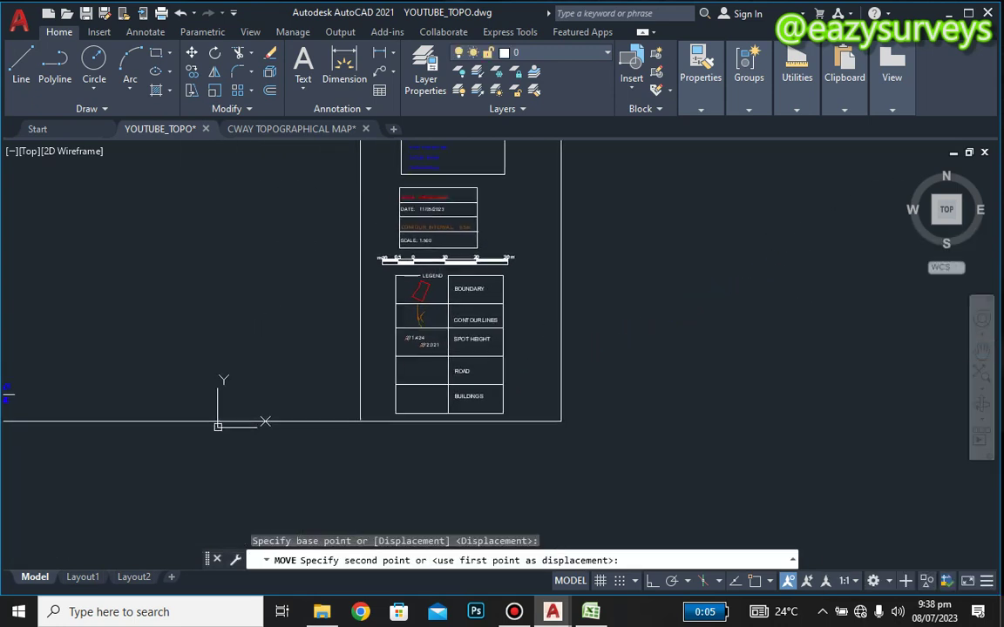
pyautogui.scroll(2, 471, 353)
pyautogui.scroll(3, 450, 355)
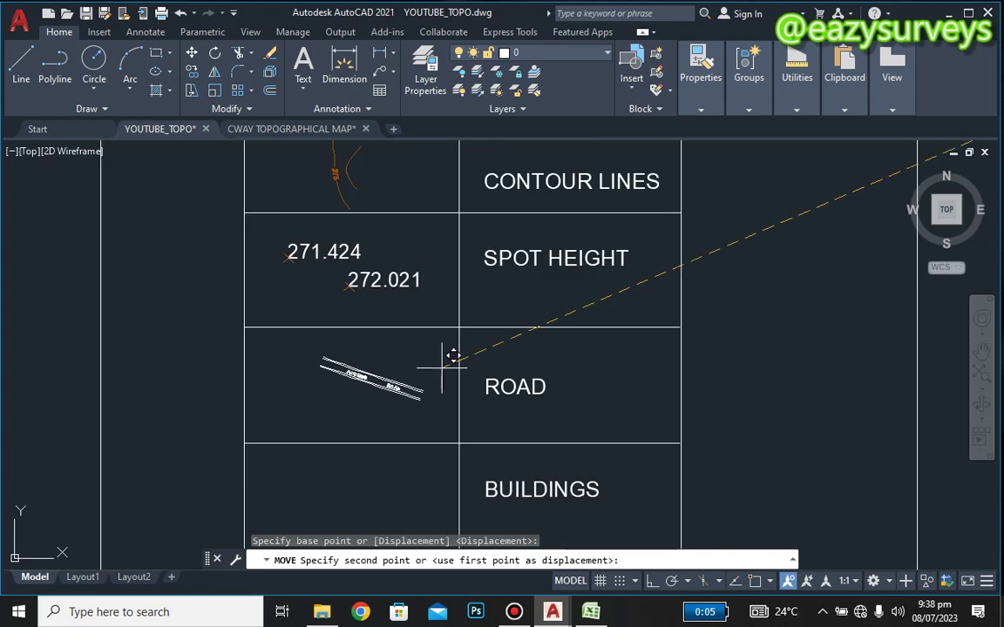
pyautogui.click(423, 373)
# Step: Enlarge the road sample slightly to suit the ROAD cell
pyautogui.click(289, 355)
pyautogui.click(410, 407)
pyautogui.rightClick(433, 420)
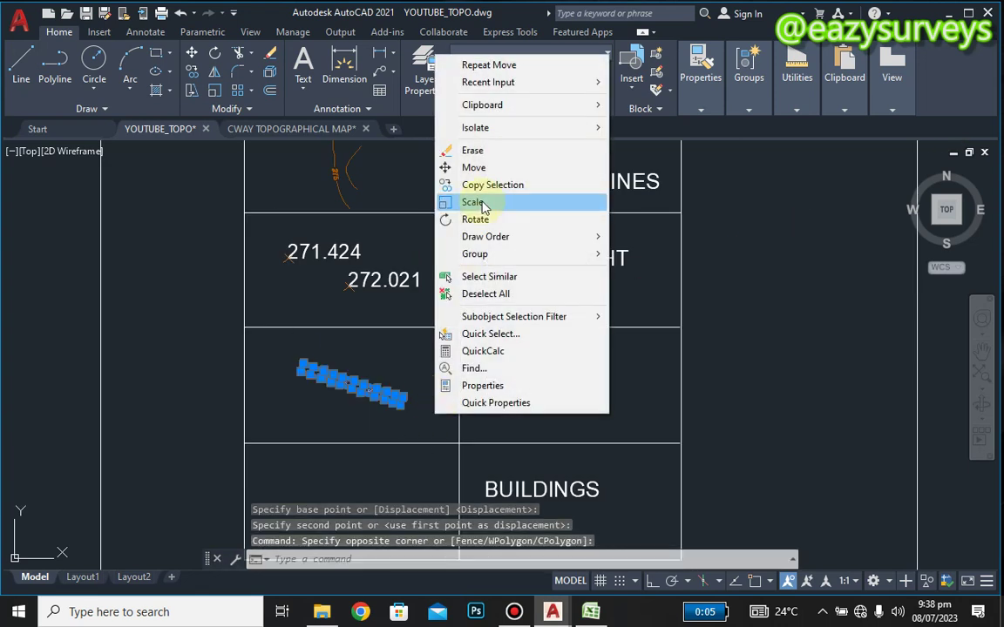
pyautogui.click(474, 202)
pyautogui.click(381, 398)
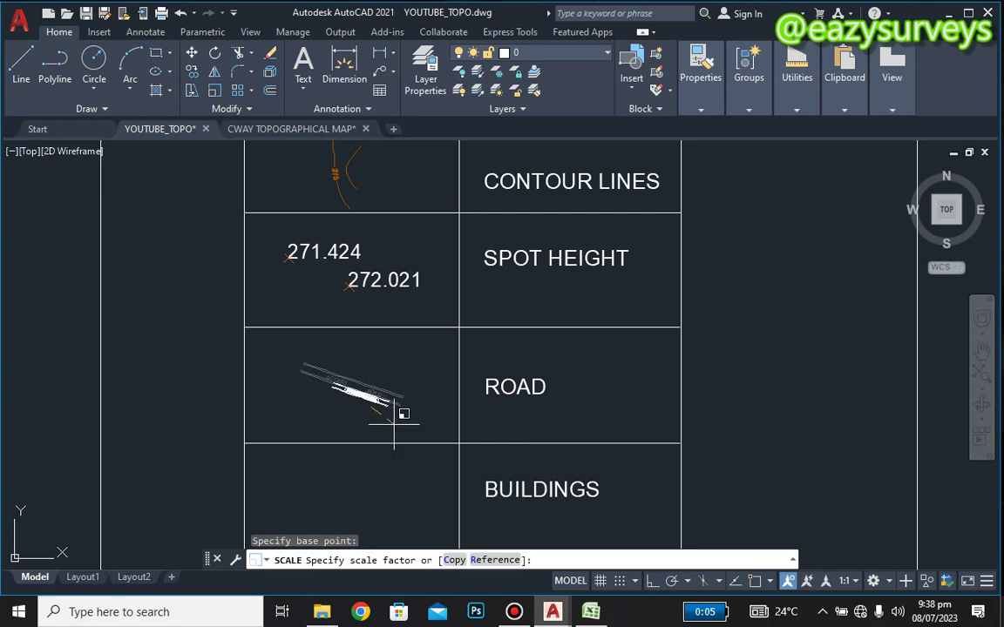
pyautogui.click(436, 462)
# Step: Centre the road sample inside the ROAD cell and zoom out to the whole sheet
pyautogui.click(426, 427)
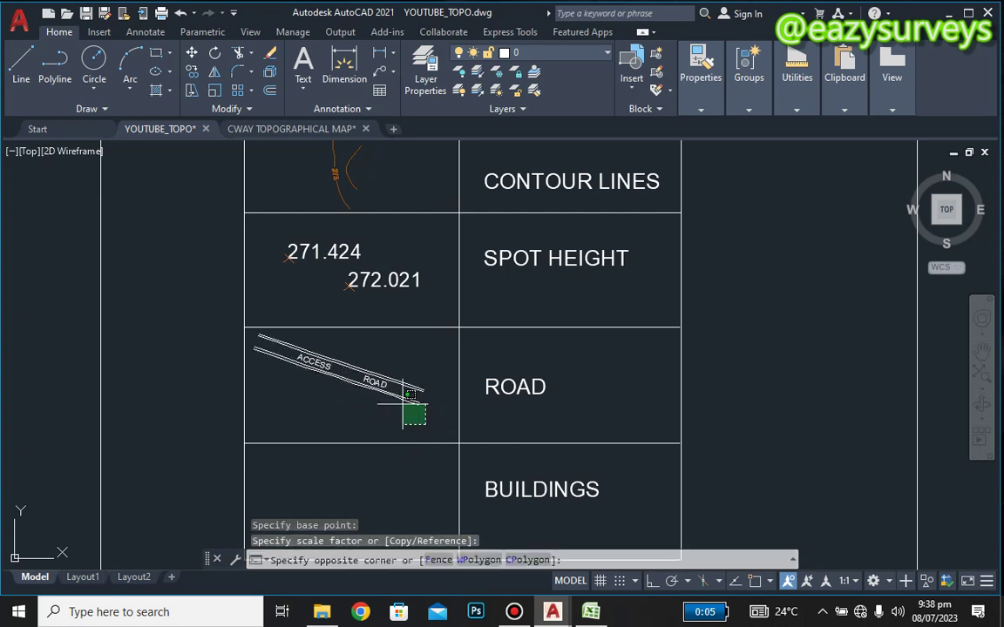
pyautogui.click(334, 359)
pyautogui.rightClick(334, 359)
pyautogui.click(358, 346)
pyautogui.click(398, 358)
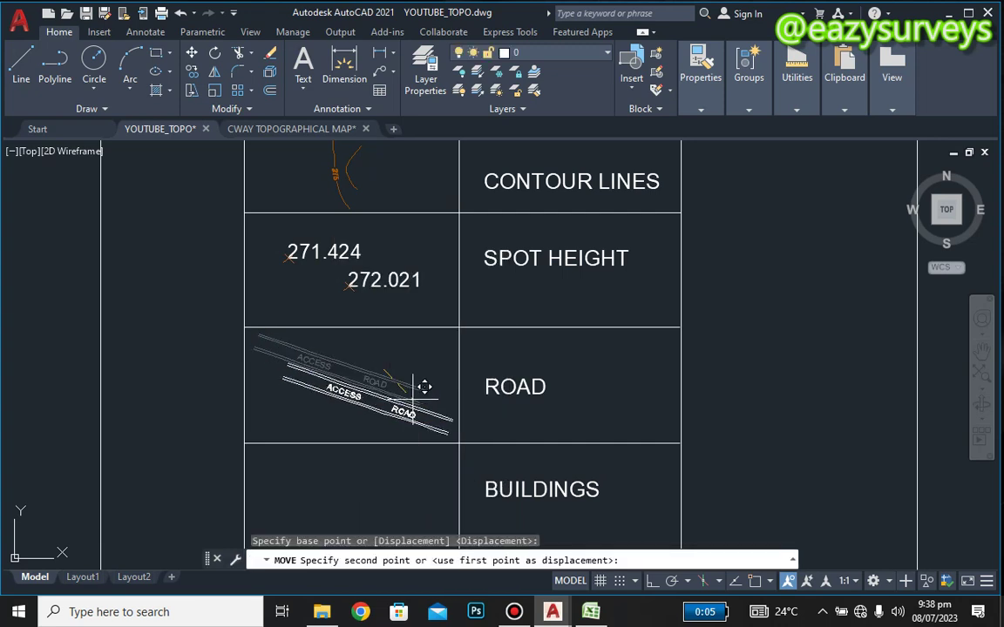
pyautogui.click(411, 374)
pyautogui.scroll(-4, 464, 453)
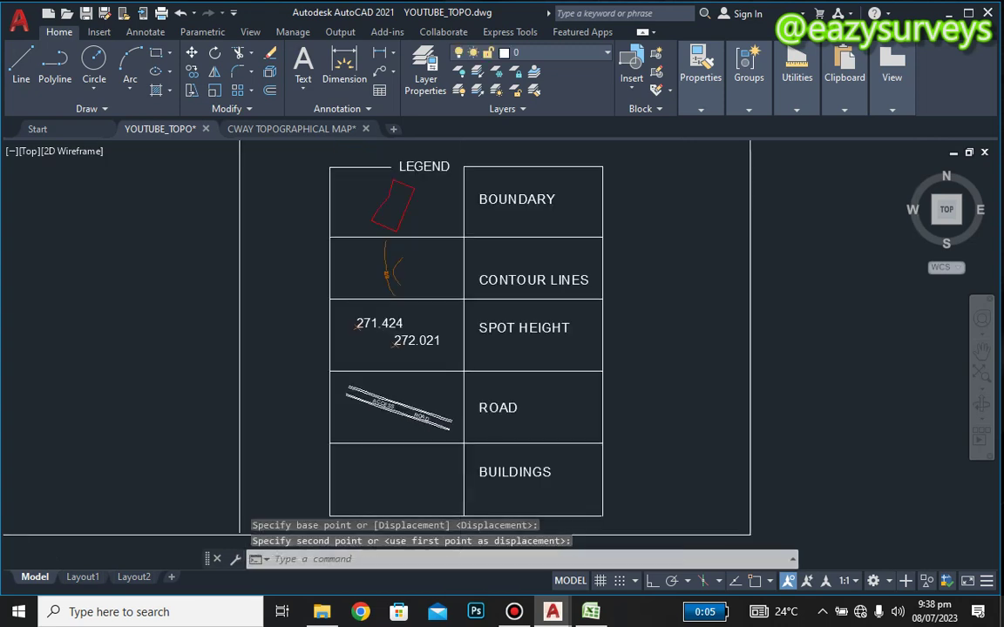
pyautogui.moveTo(474, 453); pyautogui.dragTo(795, 437, button='middle')
pyautogui.scroll(-6, 757, 414)
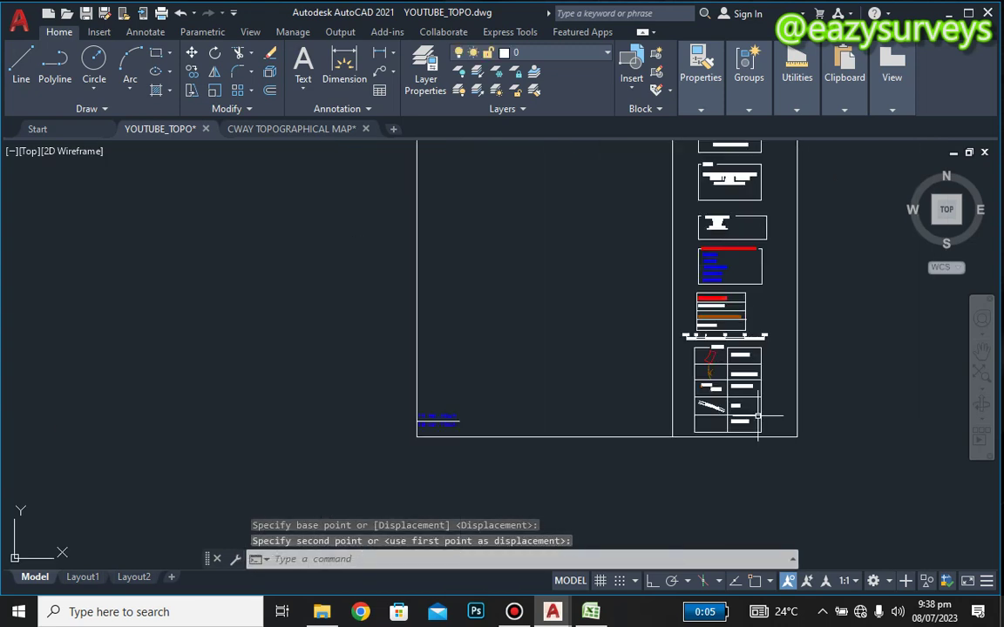
# Step: Copy the two hatched buildings near BDP2 to the clipboard
pyautogui.scroll(4, 227, 215)
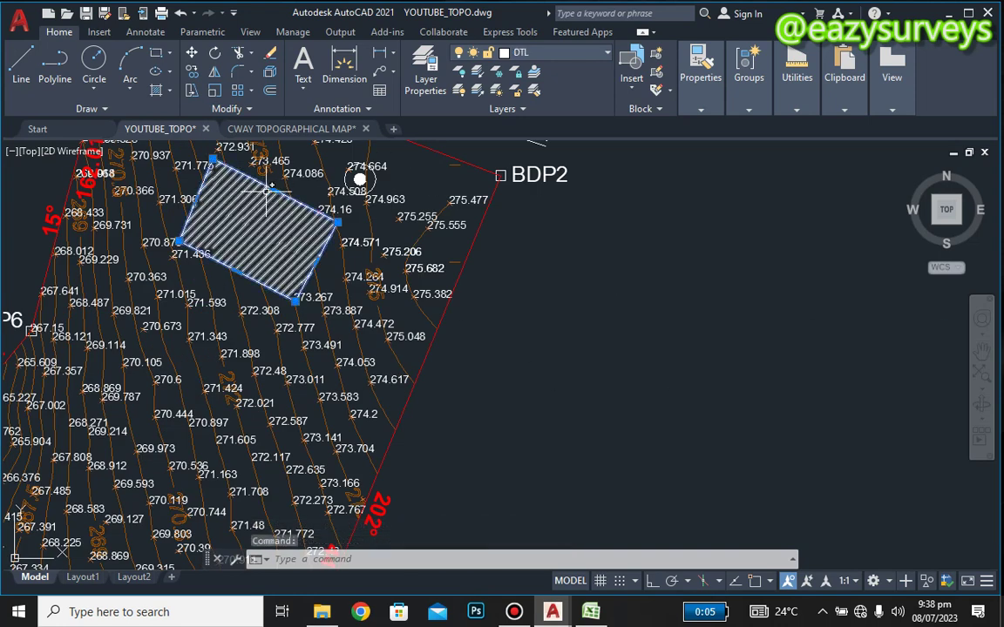
pyautogui.click(259, 209)
pyautogui.scroll(-4, 261, 218)
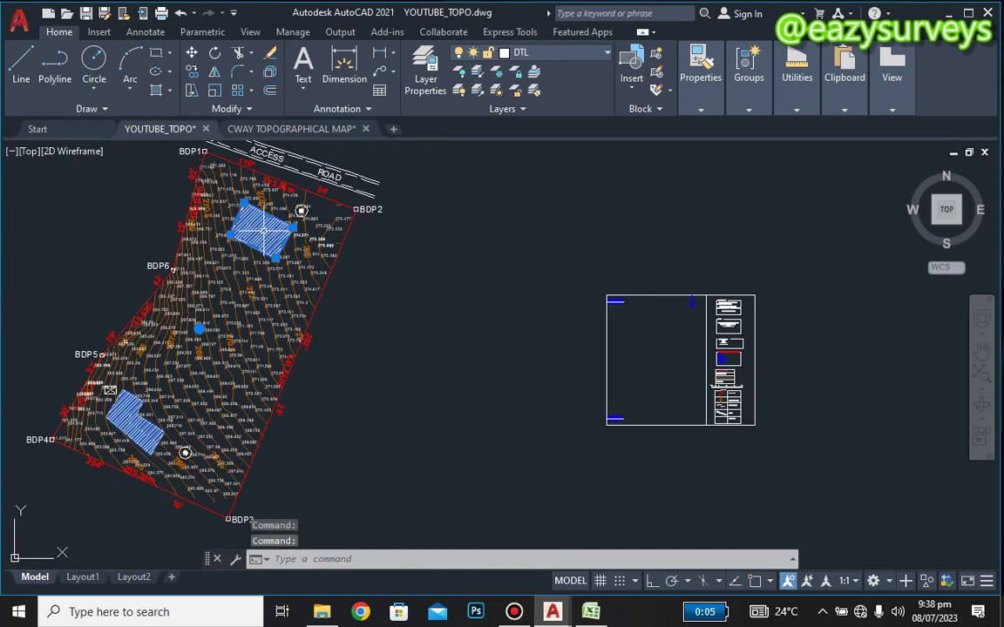
pyautogui.scroll(5, 126, 417)
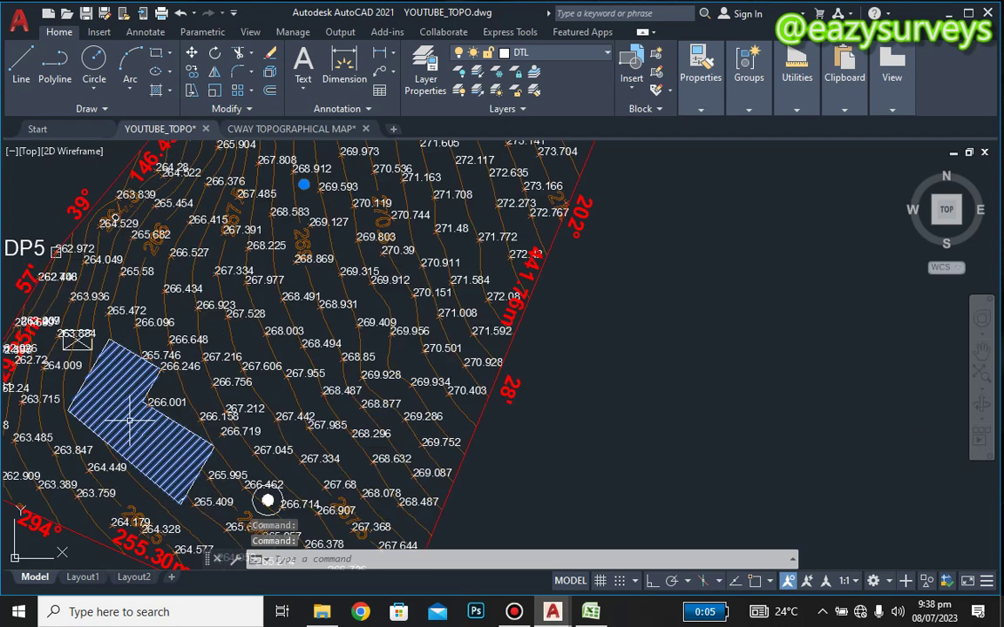
pyautogui.click(213, 406)
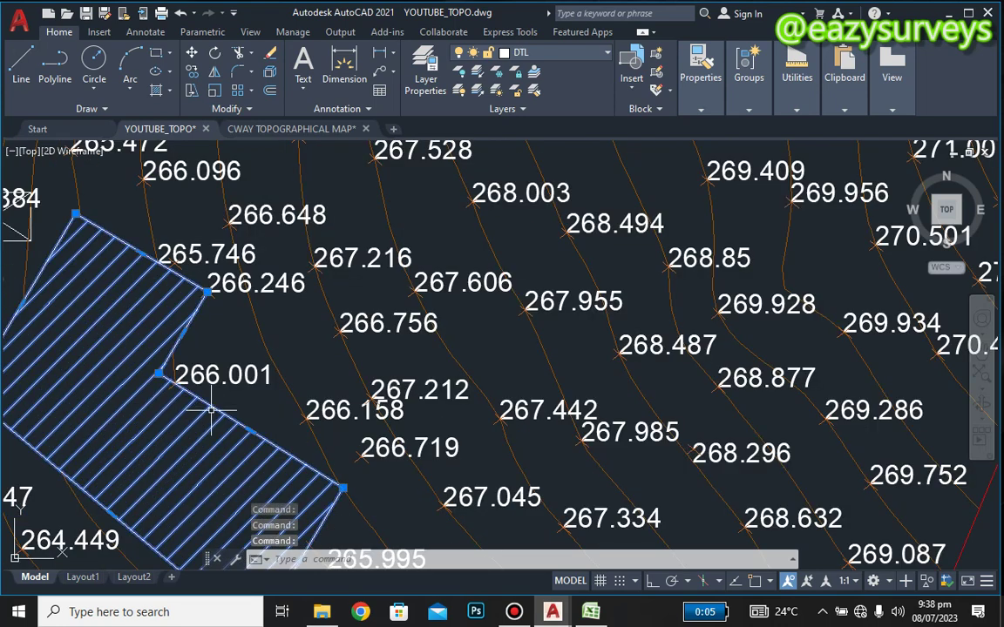
pyautogui.click(200, 409)
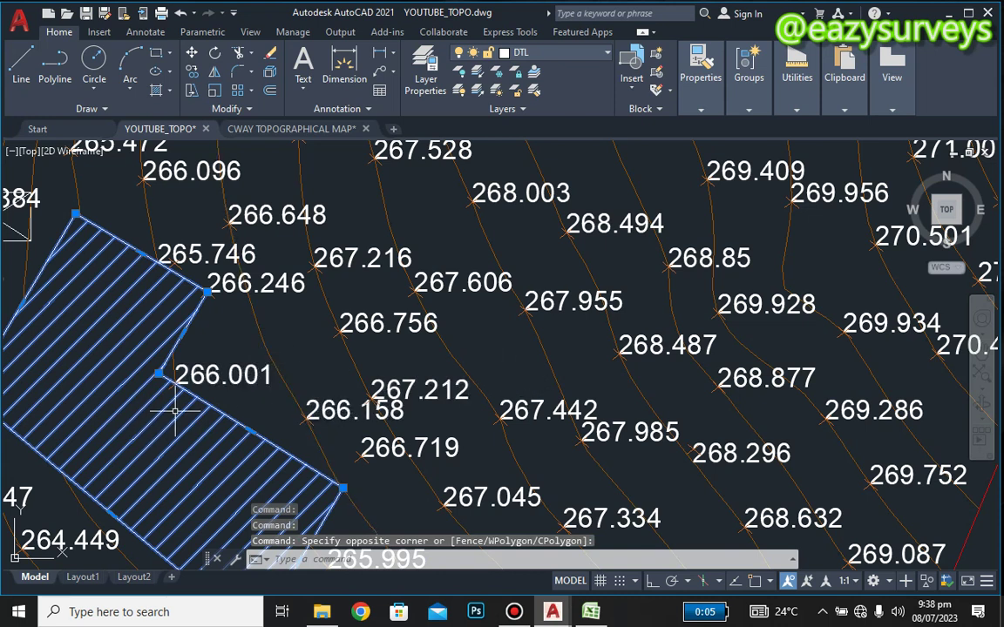
pyautogui.scroll(-5, 175, 410)
pyautogui.rightClick(455, 274)
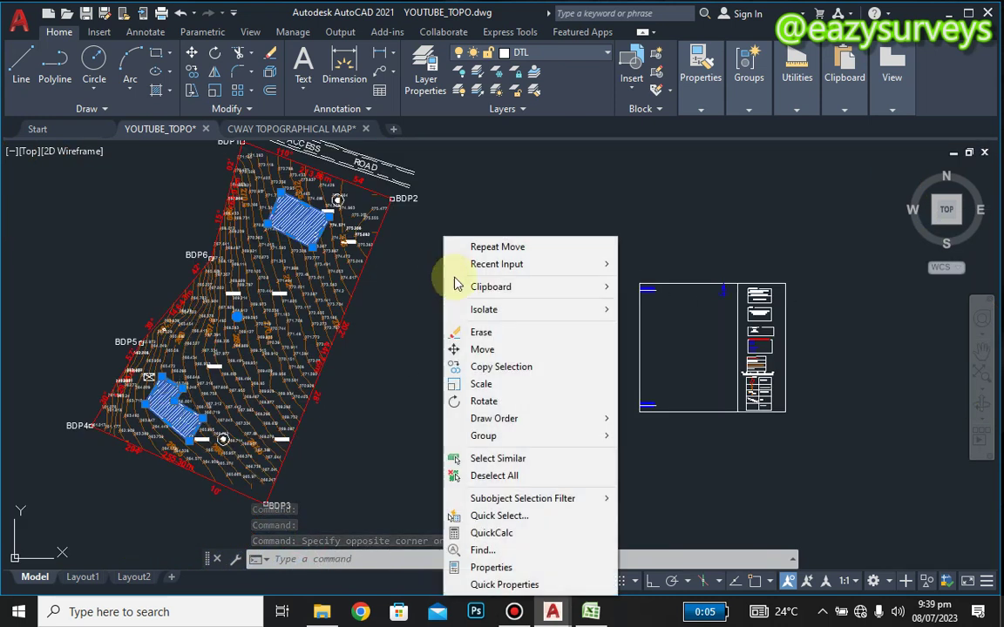
pyautogui.moveTo(575, 289)
pyautogui.click(684, 310)
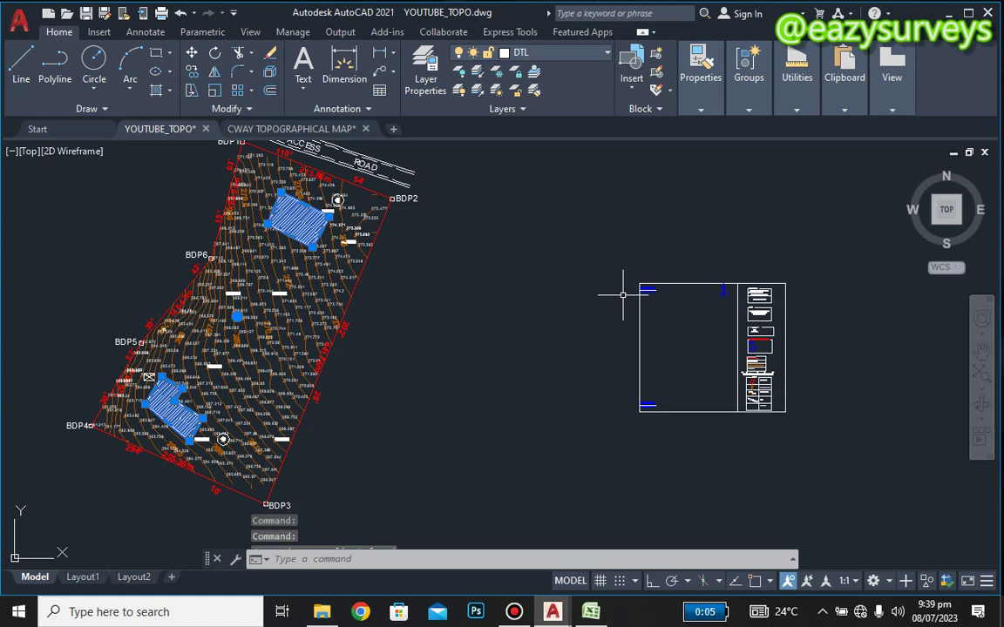
# Step: Paste the building hatches beside the legend sheet
pyautogui.moveTo(784, 353)
pyautogui.mouseDown(button='middle')
pyautogui.moveTo(341, 310)
pyautogui.moveTo(401, 311)
pyautogui.mouseUp(button='middle')
pyautogui.scroll(3, 576, 318)
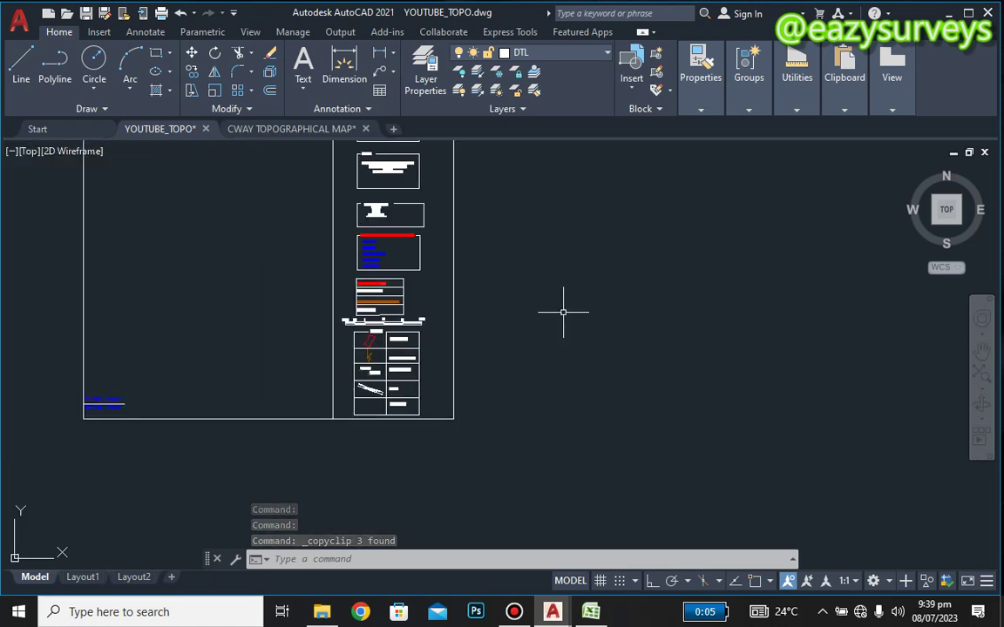
pyautogui.hotkey('ctrl', 'v')
pyautogui.scroll(-4, 600, 399)
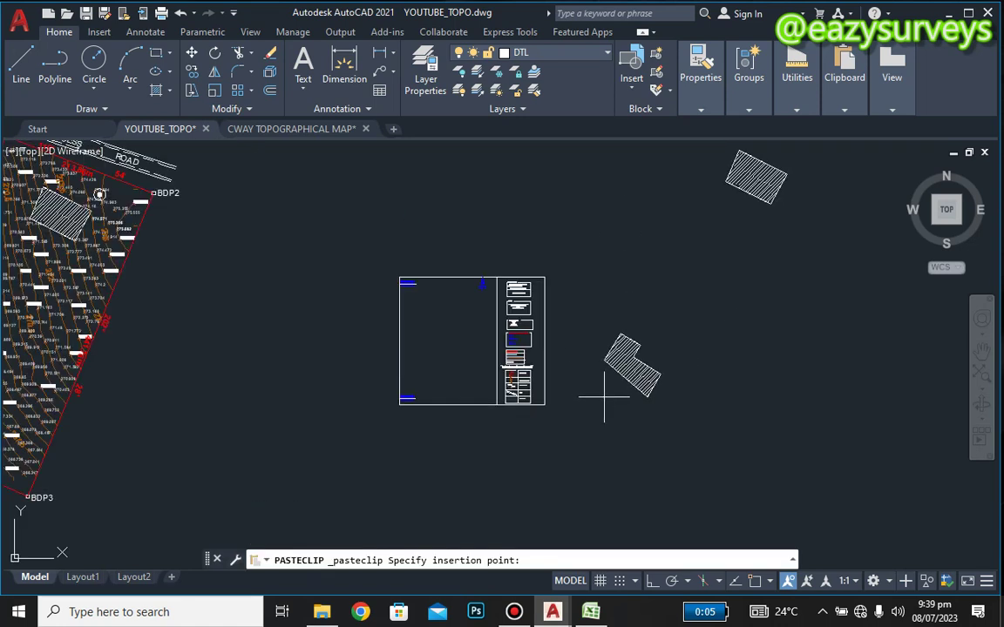
pyautogui.click(657, 419)
# Step: Move the top-right pasted hatch down next to the other building
pyautogui.click(771, 161)
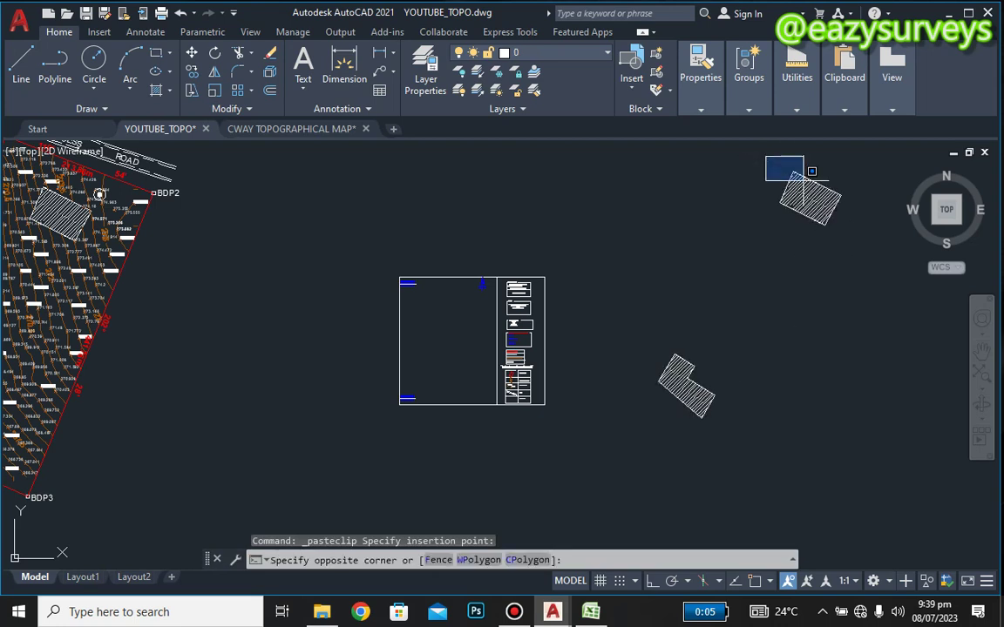
pyautogui.click(857, 237)
pyautogui.rightClick(858, 239)
pyautogui.click(868, 327)
pyautogui.click(862, 299)
pyautogui.click(791, 435)
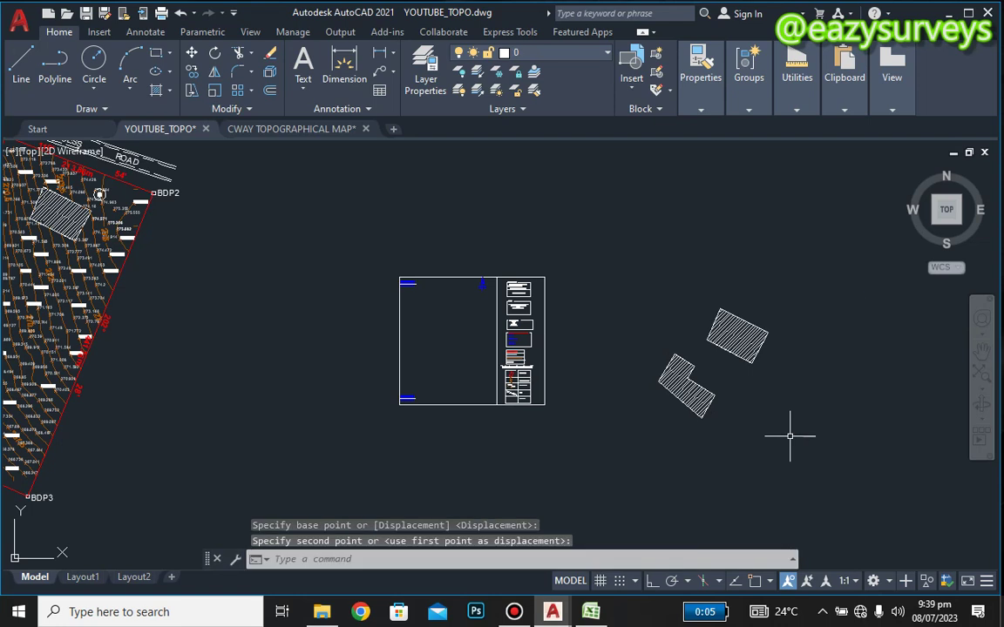
# Step: Start scaling both pasted building hatches from a chosen base point
pyautogui.click(622, 288)
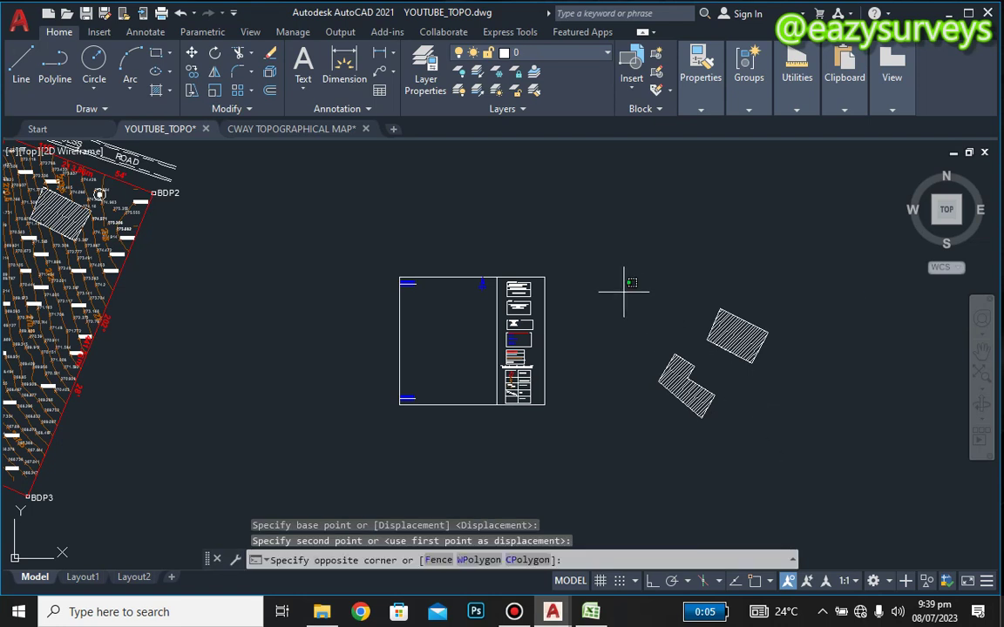
pyautogui.click(825, 446)
pyautogui.rightClick(772, 277)
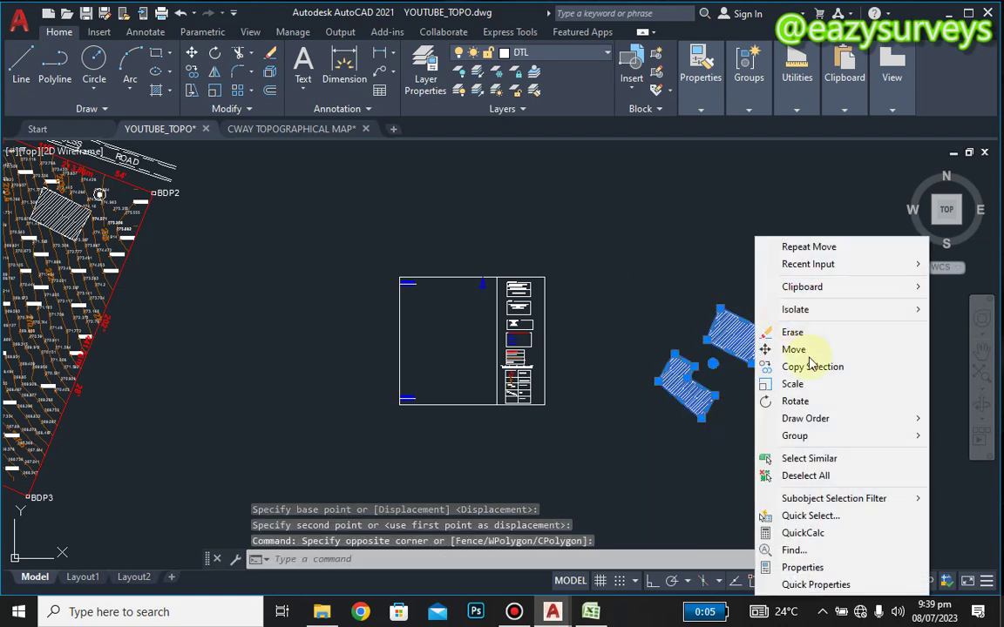
pyautogui.click(795, 397)
pyautogui.click(793, 385)
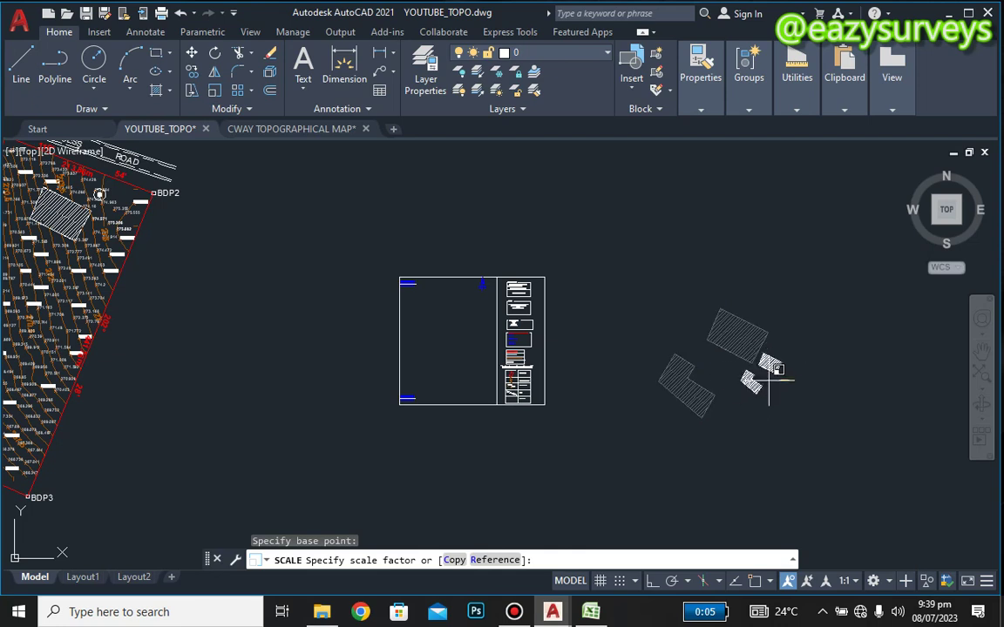